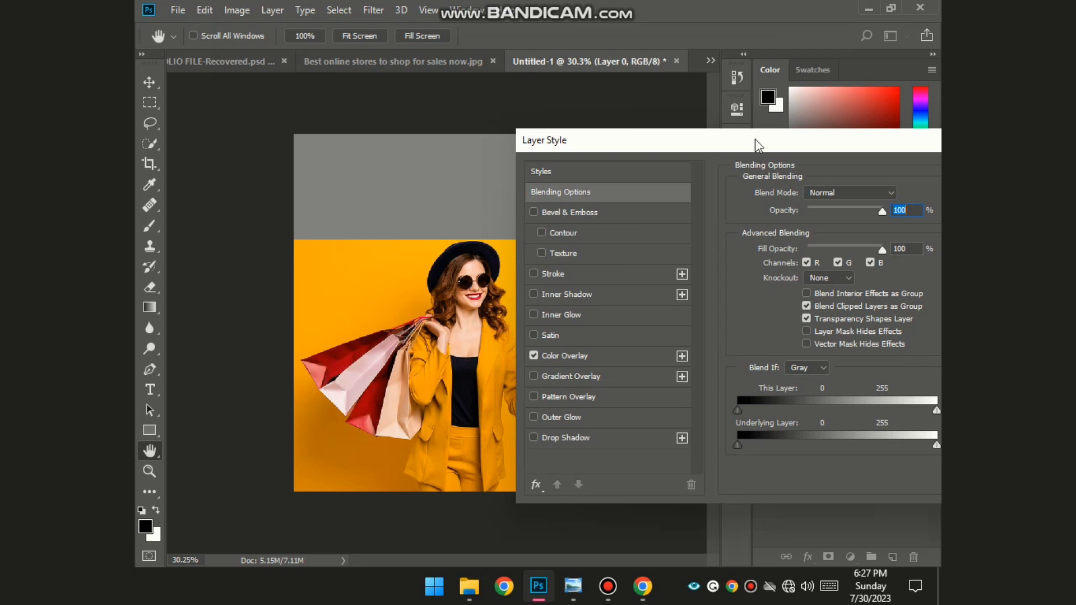
- Move the Layer Style dialog aside so the canvas shows with Color Overlay on
{"action": "left_click_drag", "start_coordinate": [757, 144], "coordinate": [665, 150]}
- Sample orange #feac02 from the photo as the Color Overlay colour and apply it to Layer 0
{"action": "left_click", "coordinate": [518, 370]}
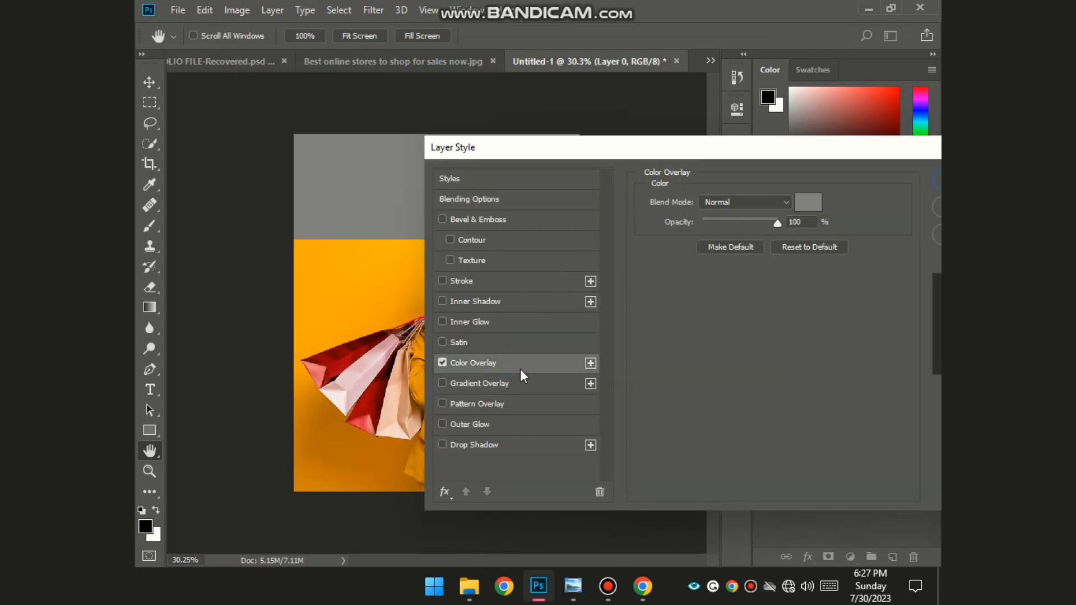
{"action": "left_click", "coordinate": [806, 202]}
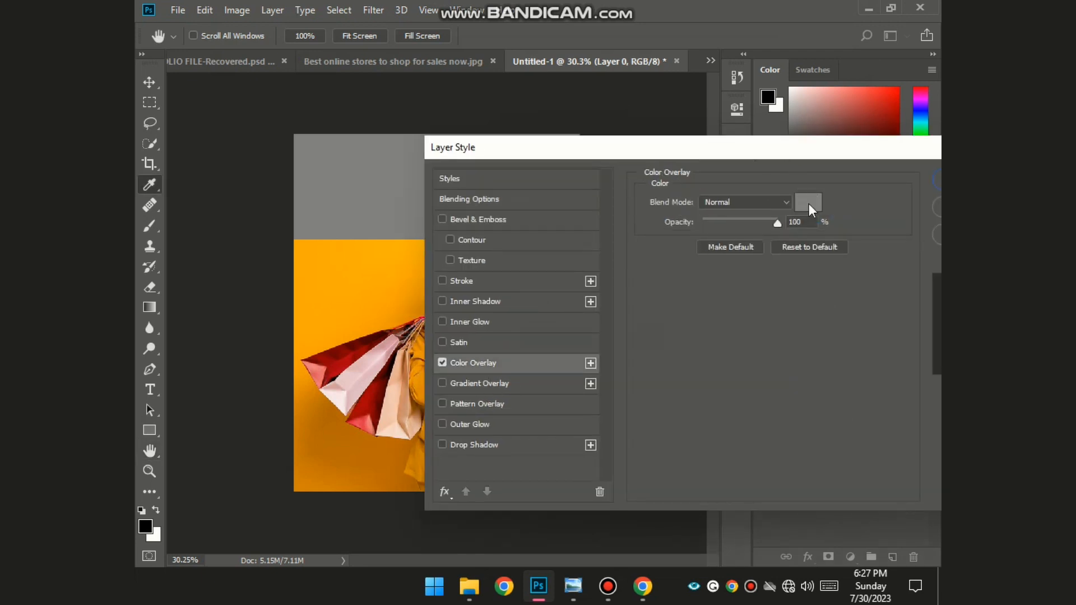
{"action": "left_click", "coordinate": [327, 278]}
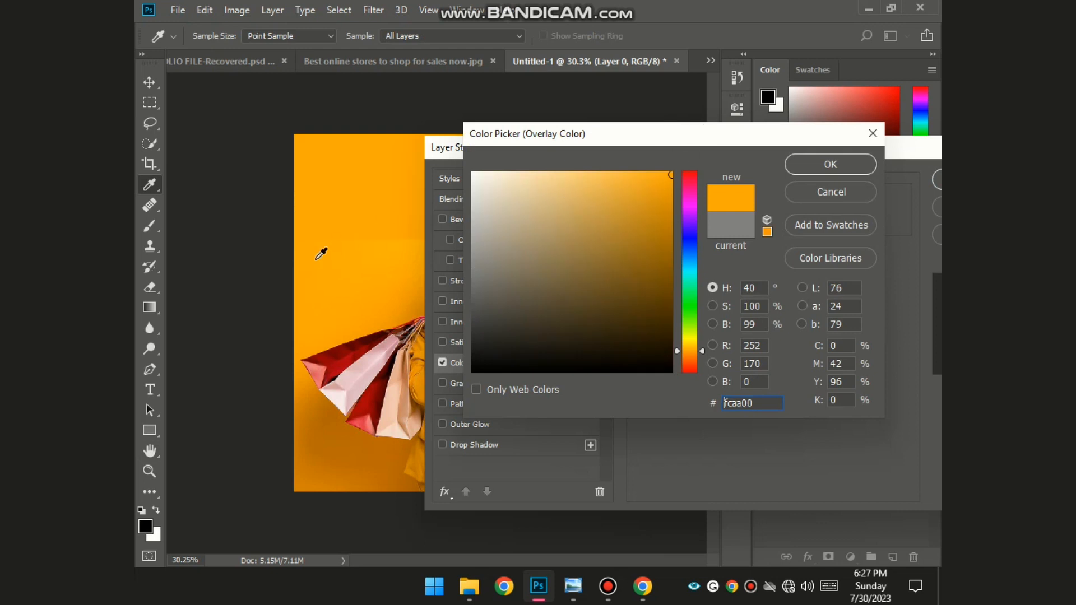
{"action": "left_click", "coordinate": [378, 243]}
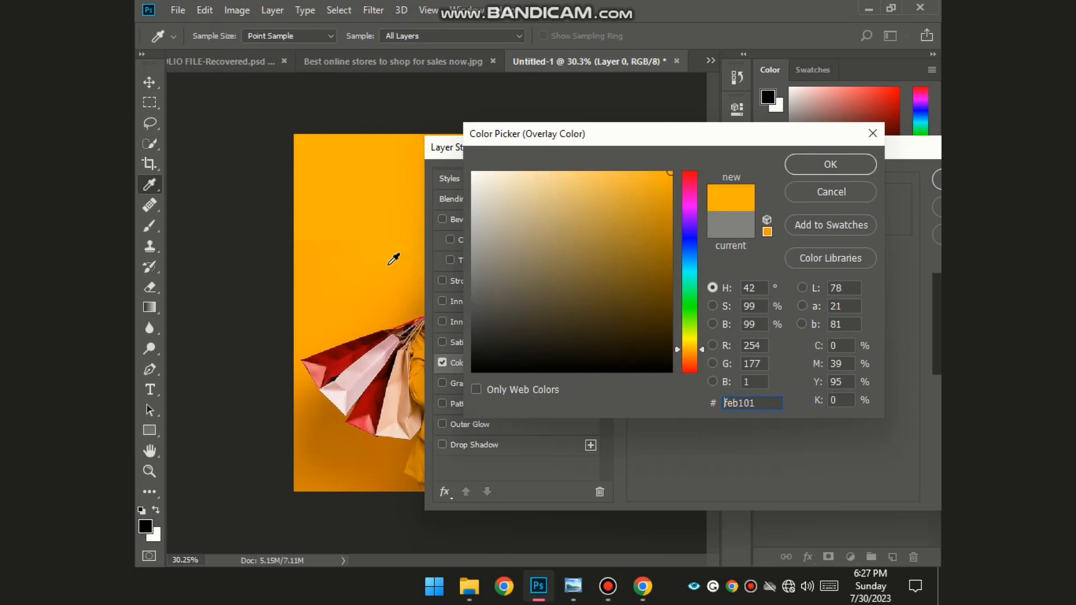
{"action": "left_click", "coordinate": [387, 269]}
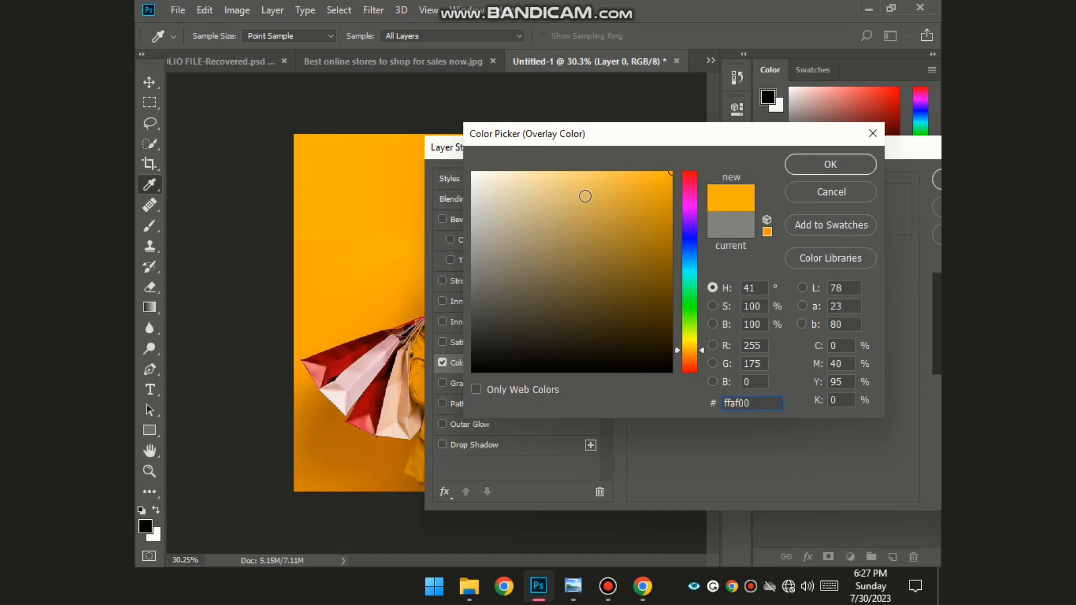
{"action": "left_click_drag", "start_coordinate": [347, 257], "coordinate": [319, 251]}
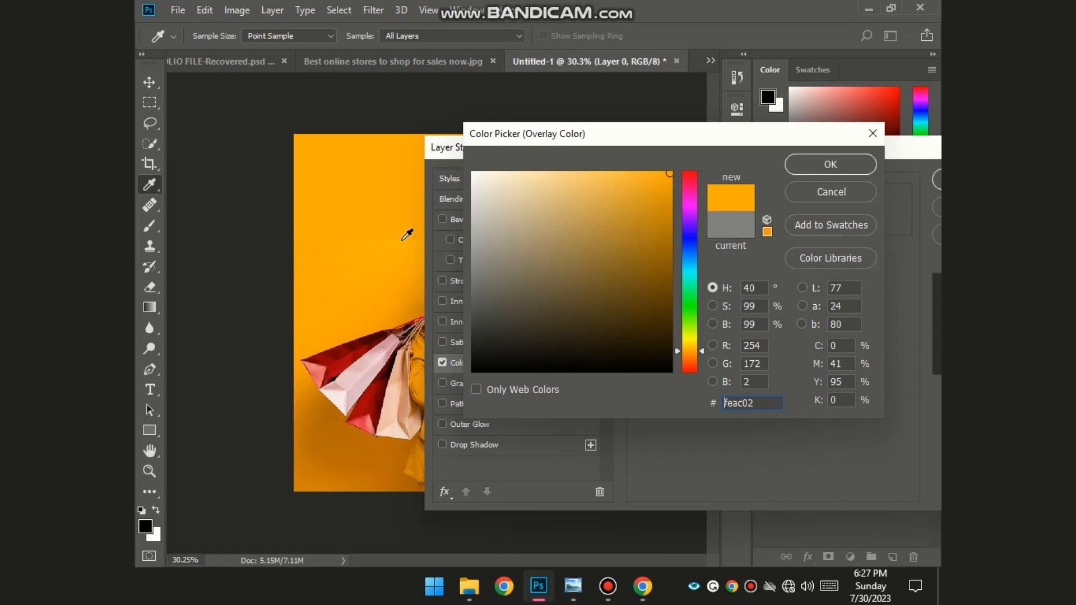
{"action": "left_click_drag", "start_coordinate": [571, 140], "coordinate": [741, 293]}
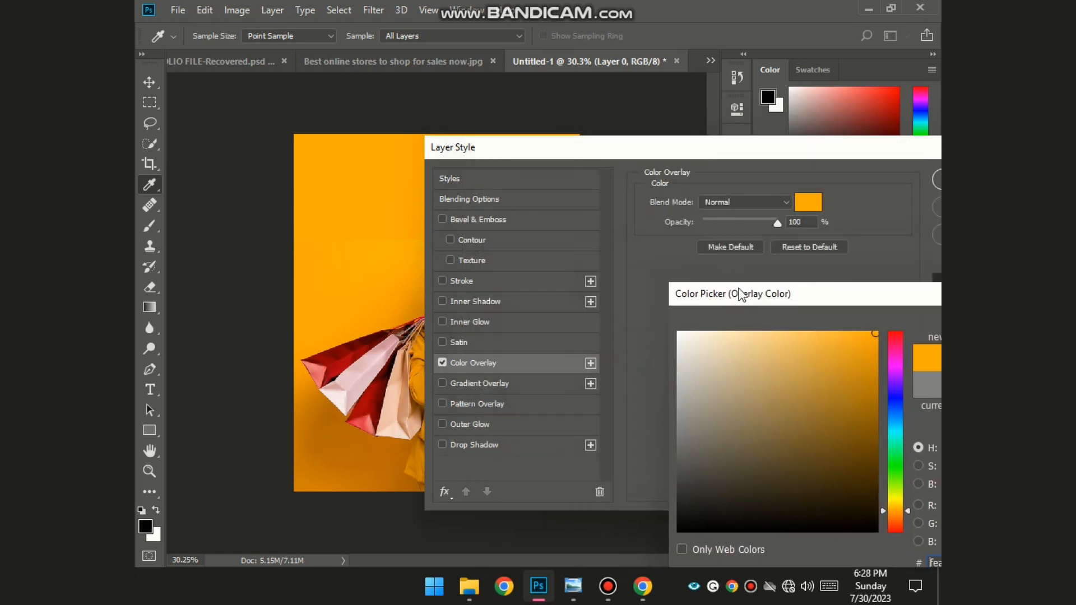
{"action": "left_click", "coordinate": [409, 243]}
{"action": "left_click_drag", "start_coordinate": [834, 307], "coordinate": [584, 293]}
{"action": "left_click", "coordinate": [774, 310]}
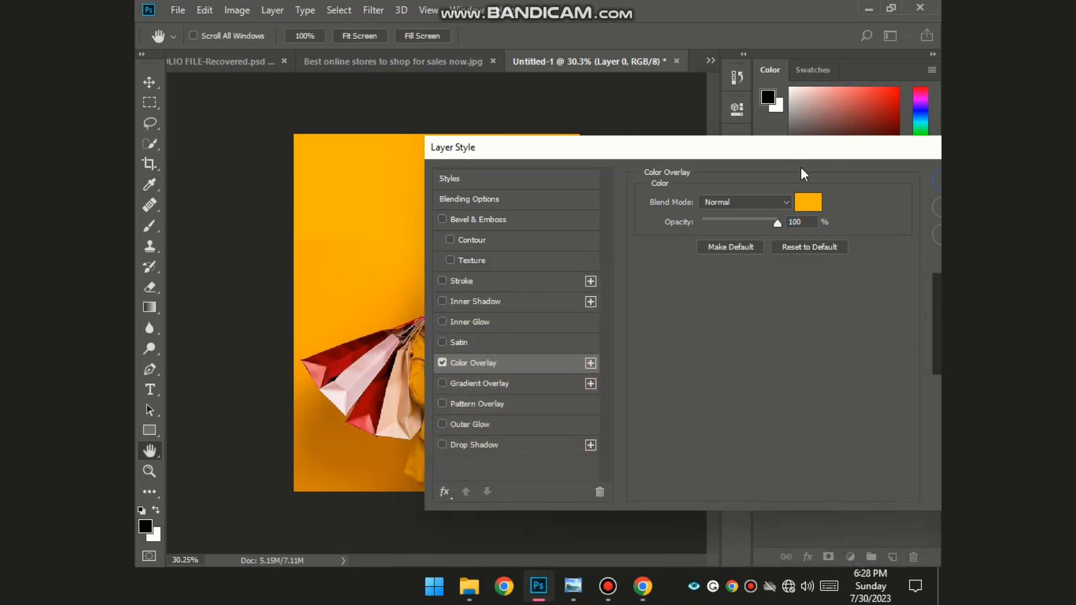
{"action": "left_click_drag", "start_coordinate": [806, 146], "coordinate": [620, 158]}
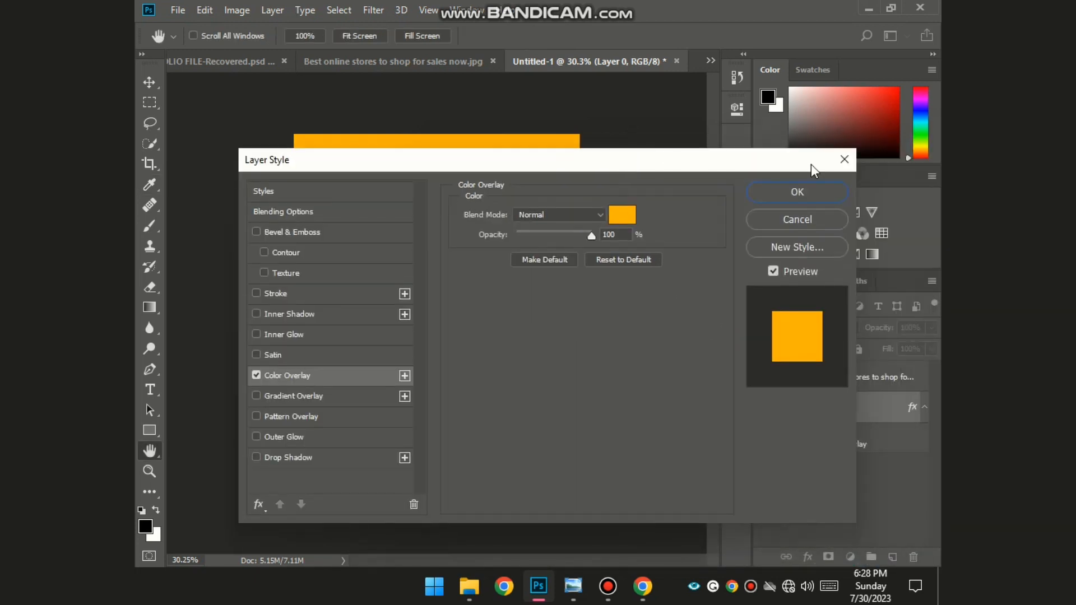
{"action": "left_click", "coordinate": [812, 194]}
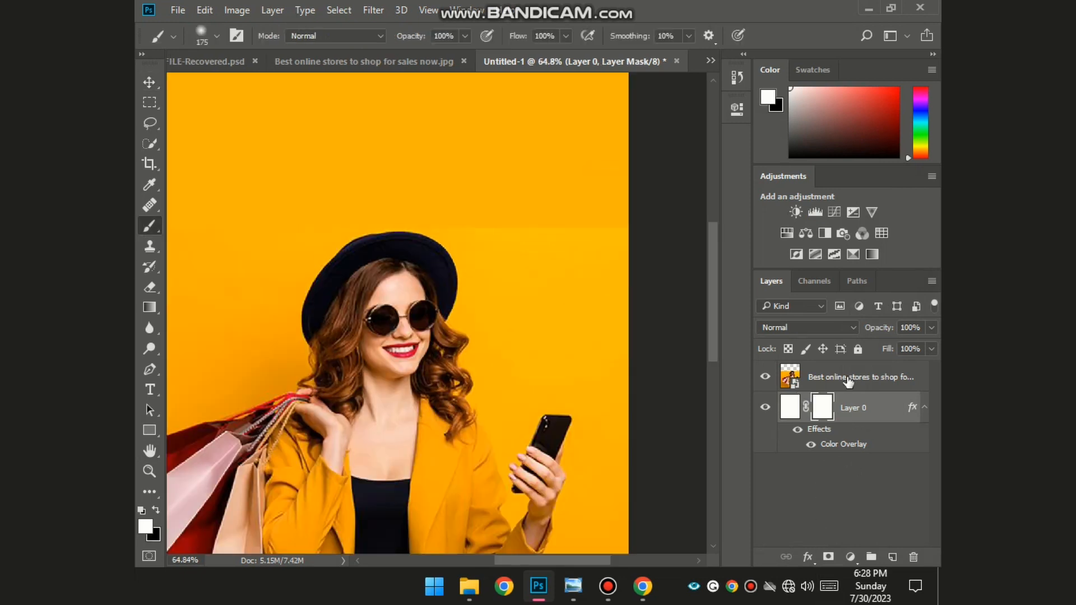
- Add a layer mask to the woman photo and paint its top edge black with a large brush
{"action": "left_click", "coordinate": [848, 383]}
{"action": "left_click", "coordinate": [828, 557]}
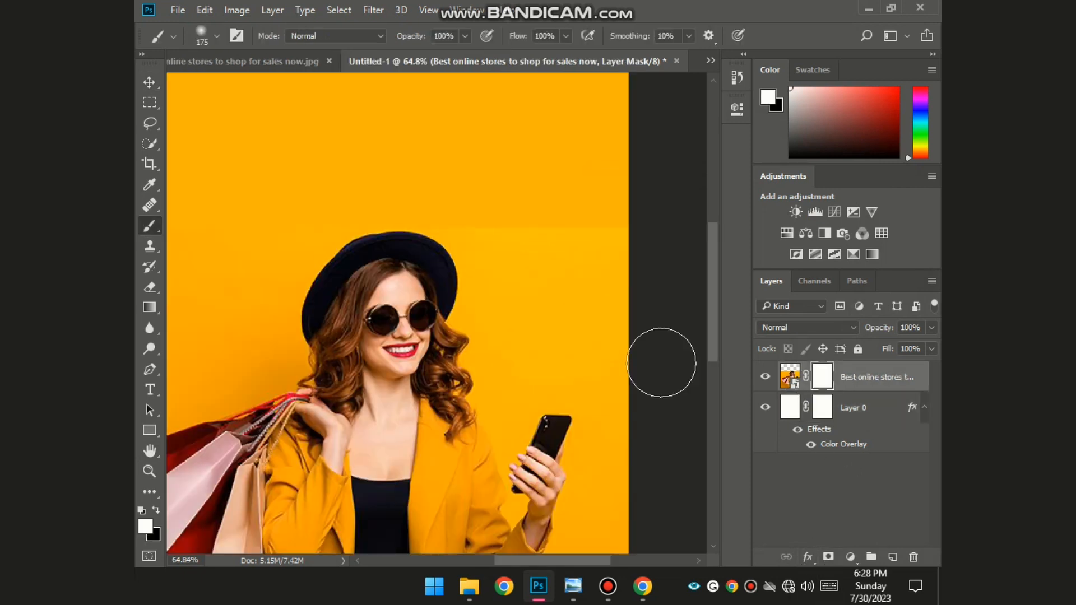
{"action": "key", "text": "x"}
{"action": "right_click", "coordinate": [605, 211]}
{"action": "left_click", "coordinate": [578, 203]}
{"action": "key", "text": "bracketright"}
{"action": "key", "text": "bracketright"}
{"action": "key", "text": "bracketright"}
{"action": "key", "text": "bracketright"}
{"action": "key", "text": "bracketright"}
{"action": "key", "text": "bracketright"}
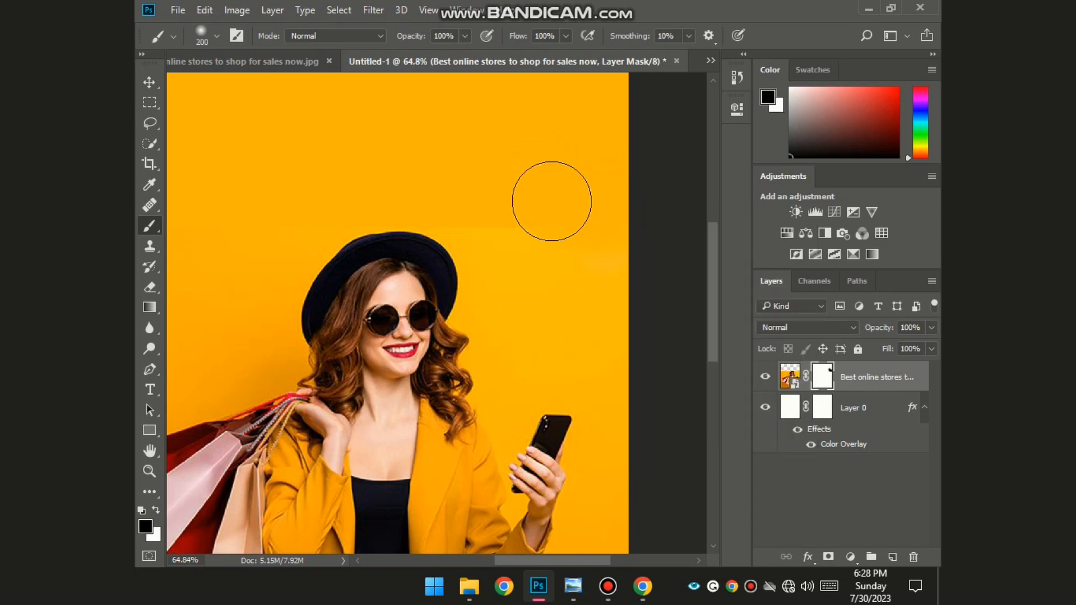
{"action": "left_click_drag", "start_coordinate": [570, 156], "coordinate": [486, 93]}
{"action": "scroll", "coordinate": [576, 133], "scroll_direction": "down", "scroll_amount": 4}
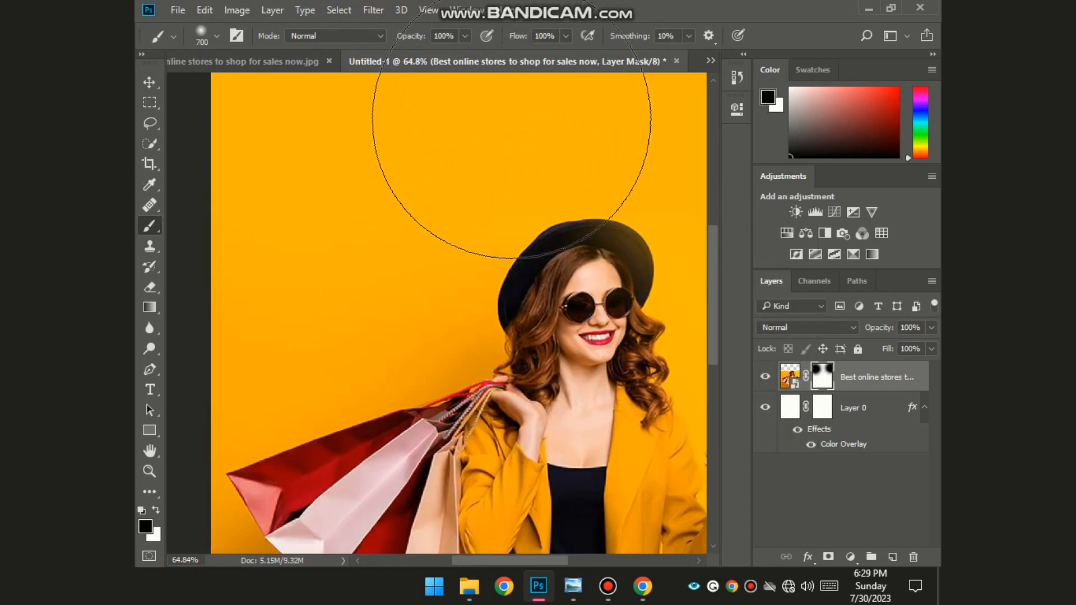
- Type 'SALE' near the top of the poster and scale it up
{"action": "key", "text": "v"}
{"action": "key", "text": "t"}
{"action": "left_click", "coordinate": [326, 159]}
{"action": "type", "text": "S"}
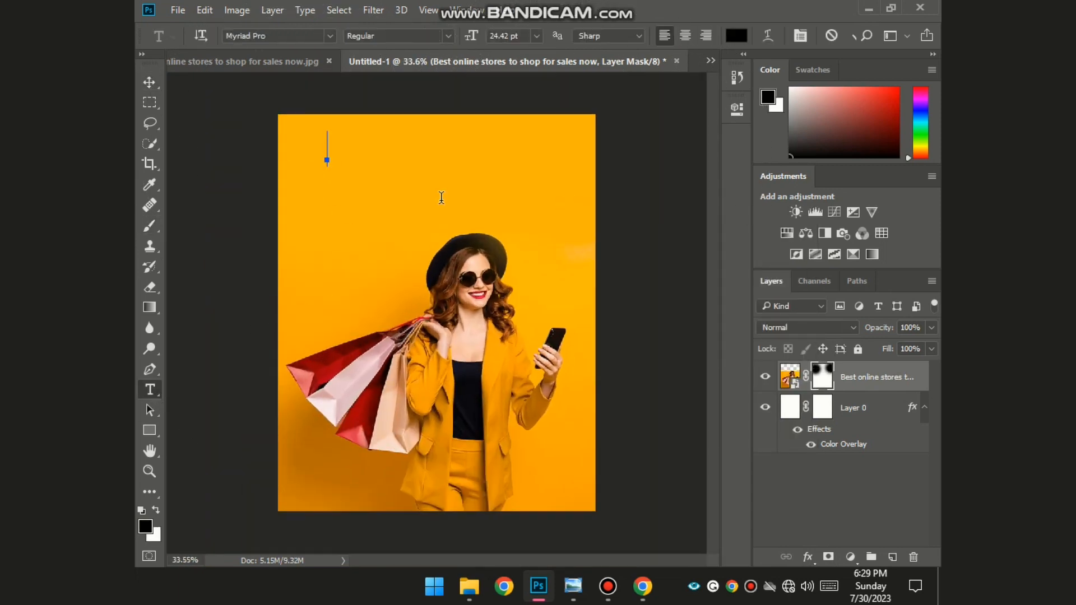
{"action": "type", "text": "ALE"}
{"action": "left_click_drag", "start_coordinate": [385, 166], "coordinate": [516, 203]}
{"action": "key", "text": "ctrl+a"}
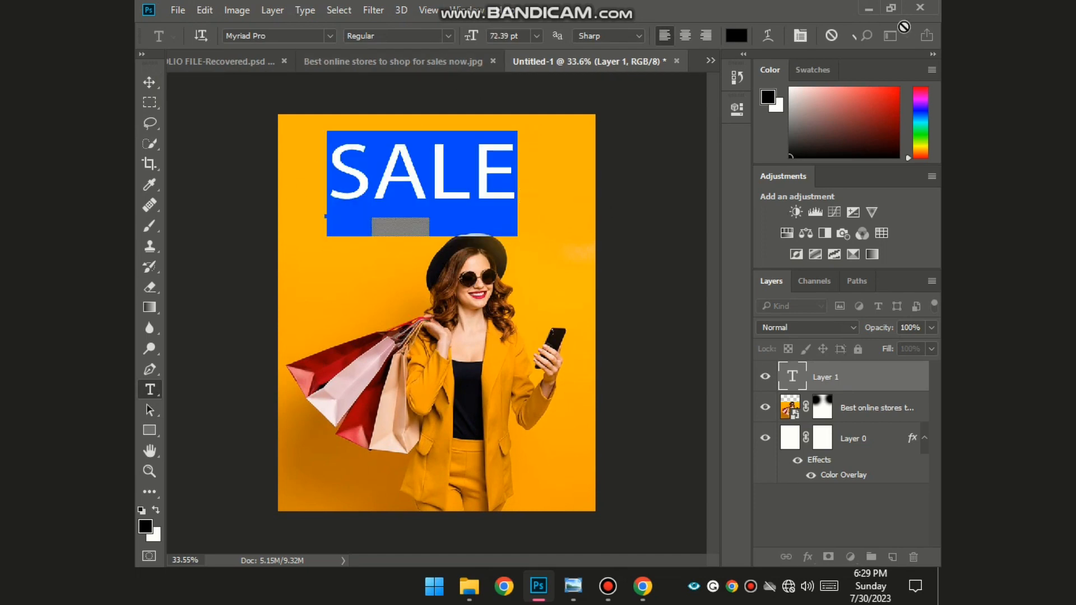
- Try faux bold and lowercase on SALE in the Character panel, keeping Regular caps
{"action": "left_click", "coordinate": [795, 42]}
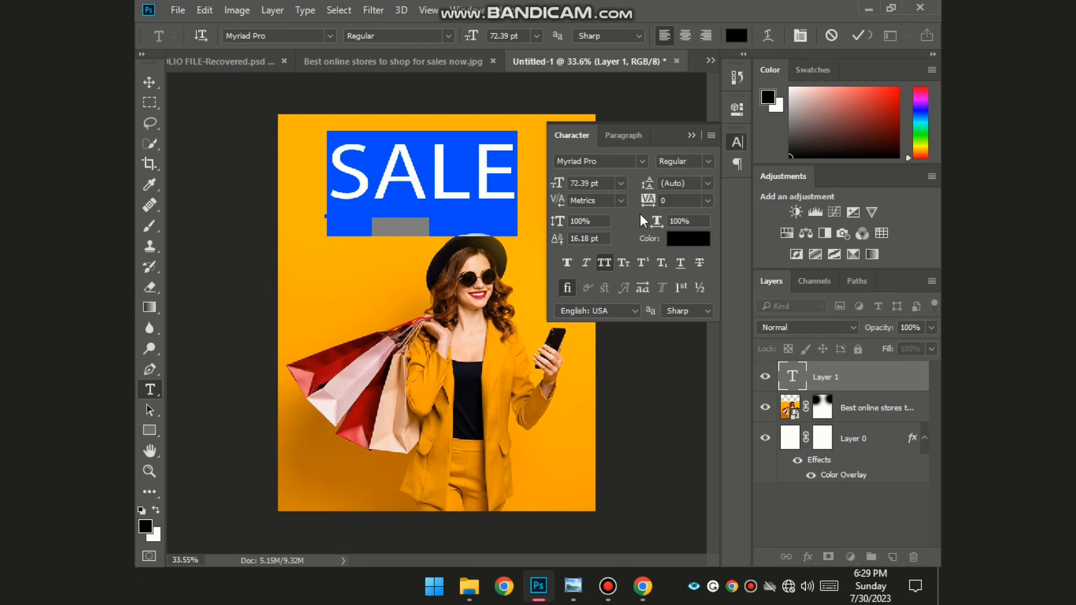
{"action": "left_click", "coordinate": [708, 162]}
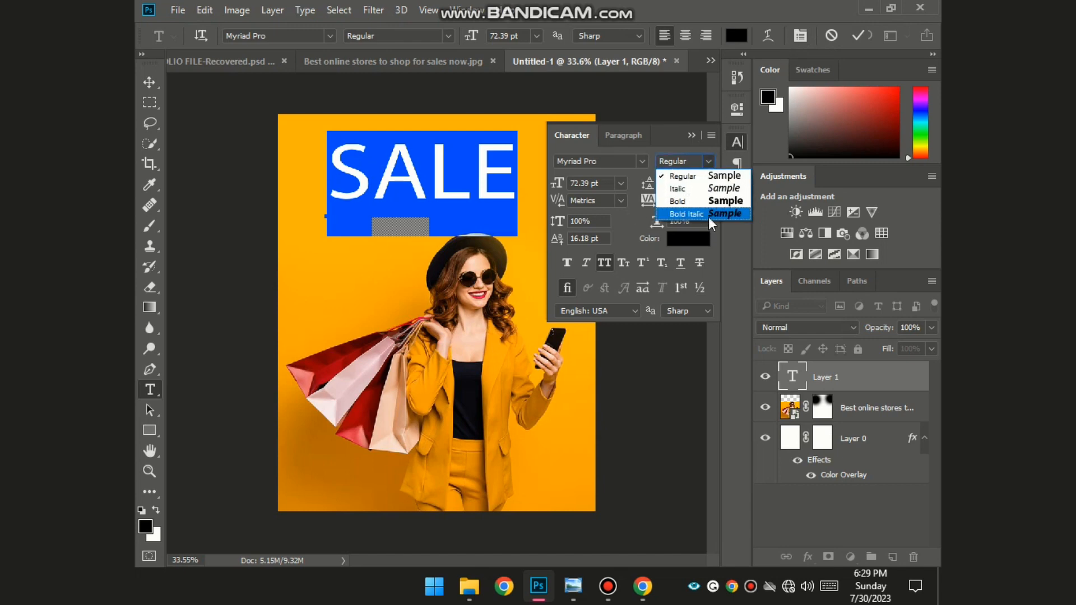
{"action": "left_click", "coordinate": [564, 264]}
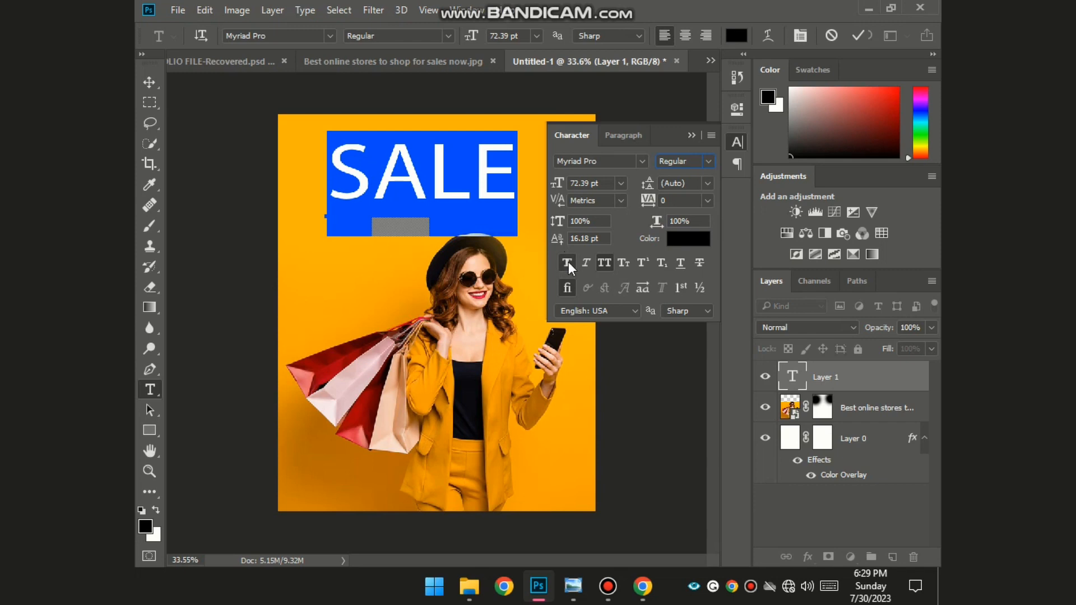
{"action": "left_click", "coordinate": [567, 262]}
{"action": "left_click", "coordinate": [567, 262]}
{"action": "left_click", "coordinate": [567, 262]}
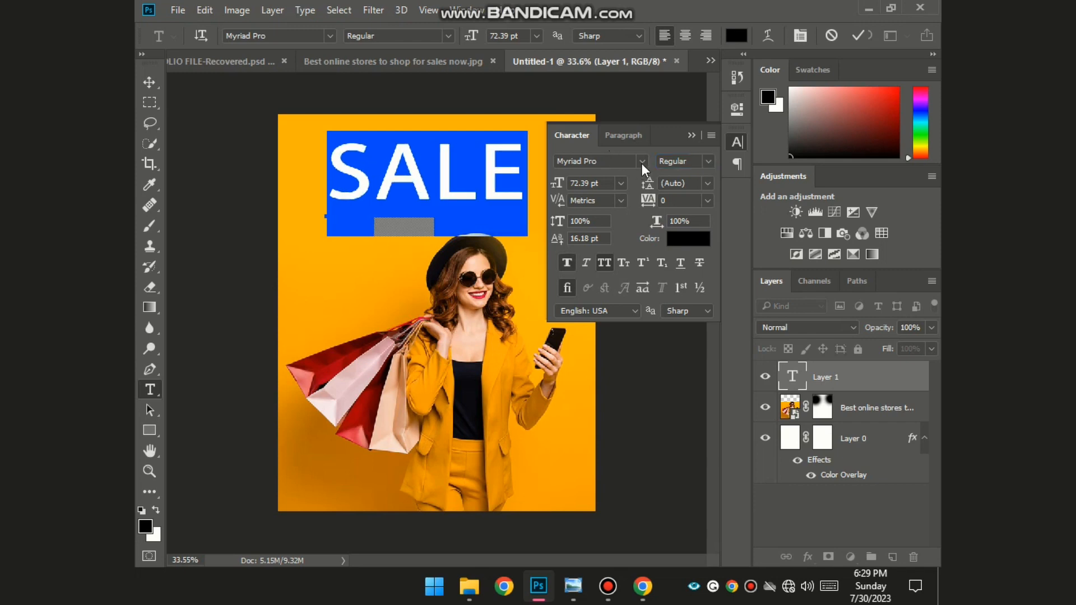
{"action": "left_click", "coordinate": [603, 262]}
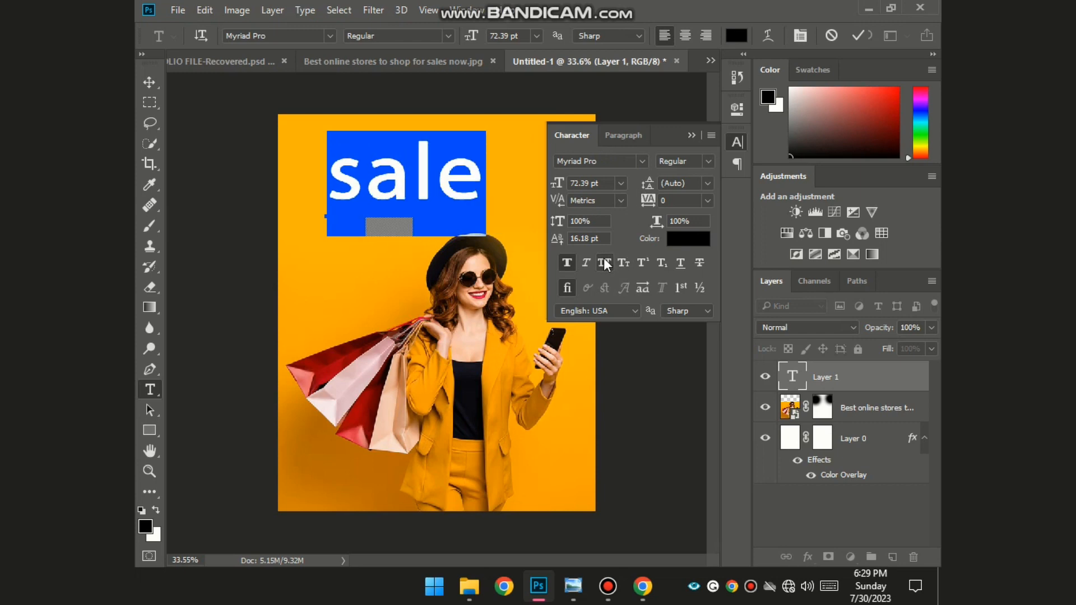
{"action": "left_click", "coordinate": [604, 261]}
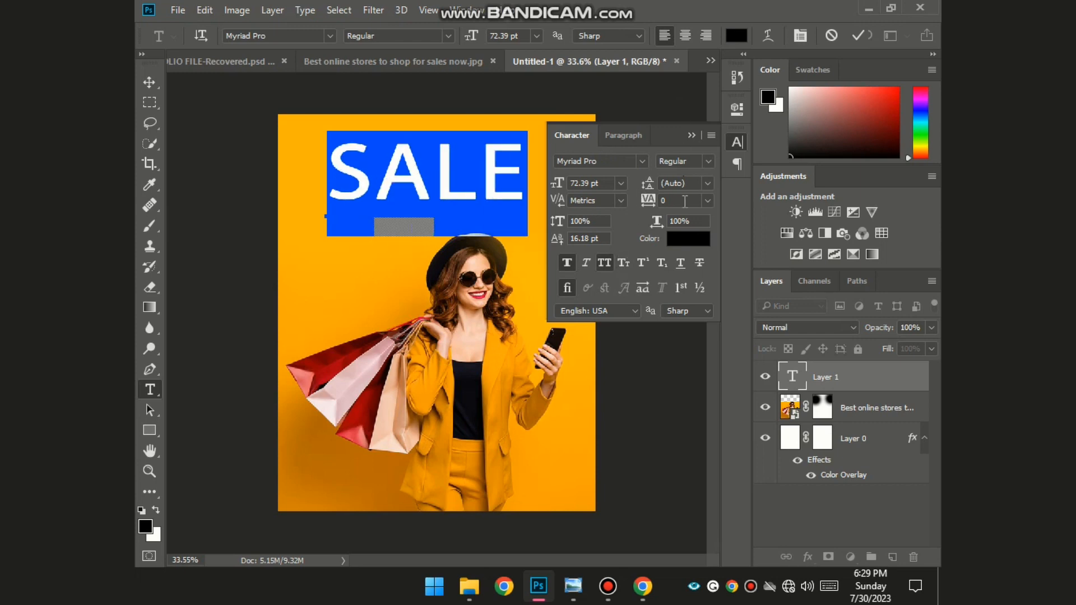
- Settle SALE on Myriad Pro Regular at 72.39 pt and move it to the top centre
{"action": "left_click", "coordinate": [709, 162]}
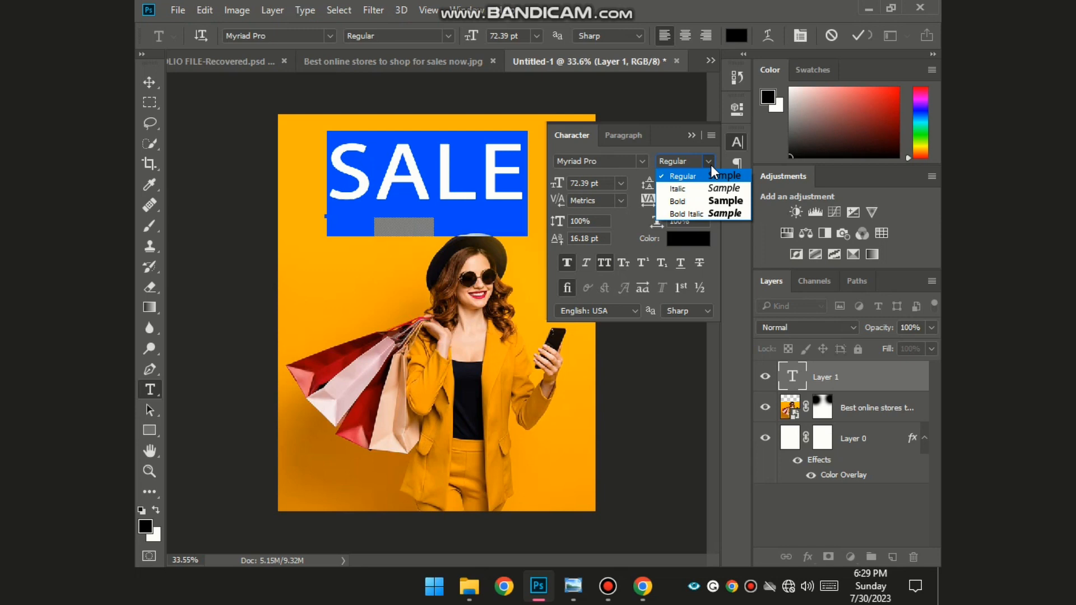
{"action": "left_click", "coordinate": [727, 200]}
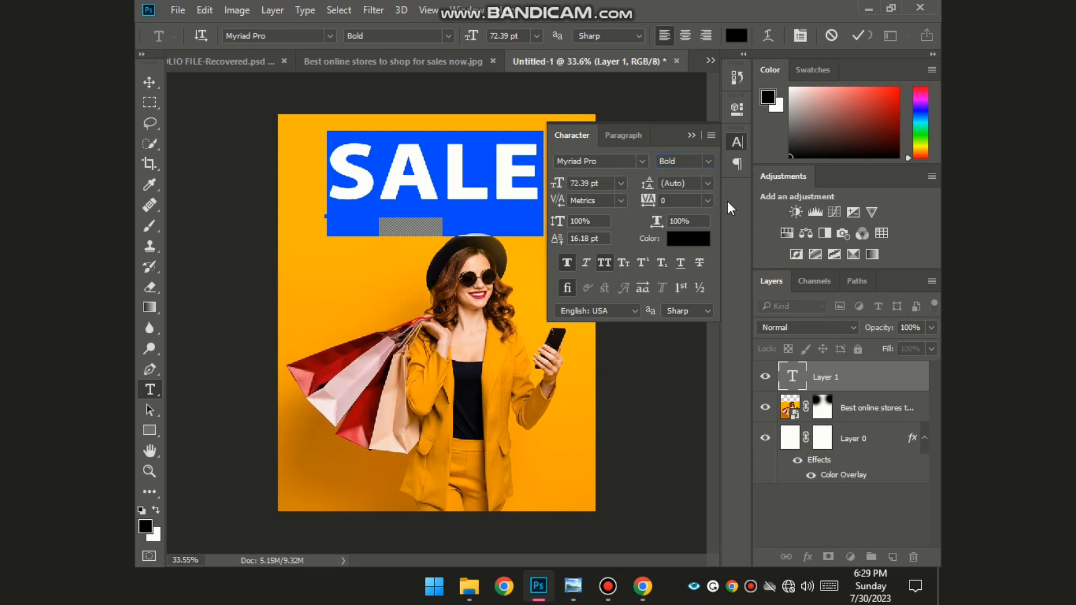
{"action": "left_click", "coordinate": [570, 261]}
{"action": "left_click", "coordinate": [570, 260]}
{"action": "left_click", "coordinate": [571, 260]}
{"action": "left_click", "coordinate": [570, 260]}
{"action": "left_click", "coordinate": [699, 164]}
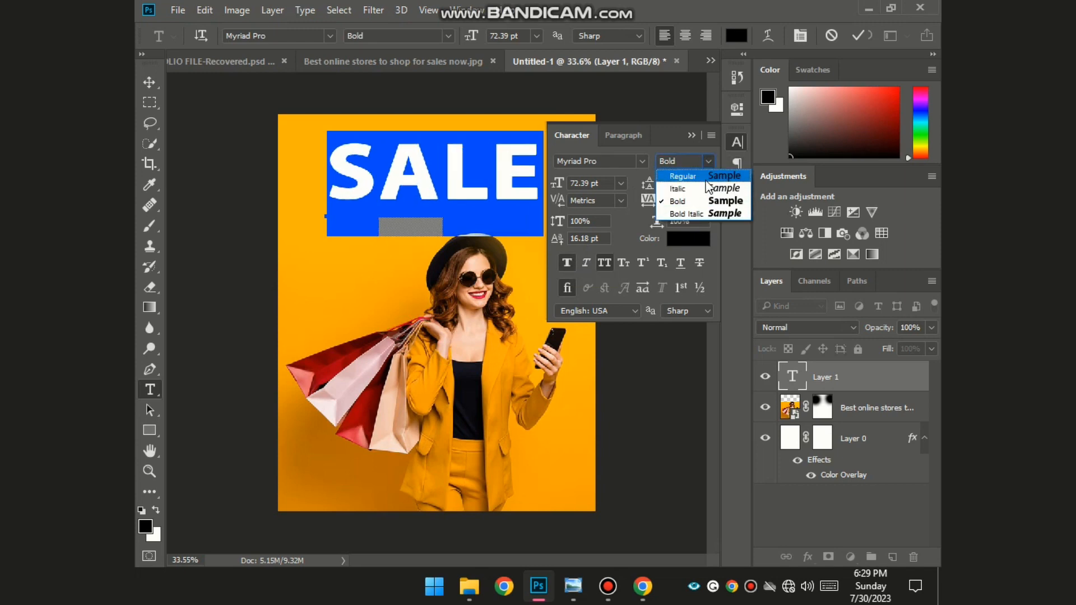
{"action": "left_click", "coordinate": [706, 175]}
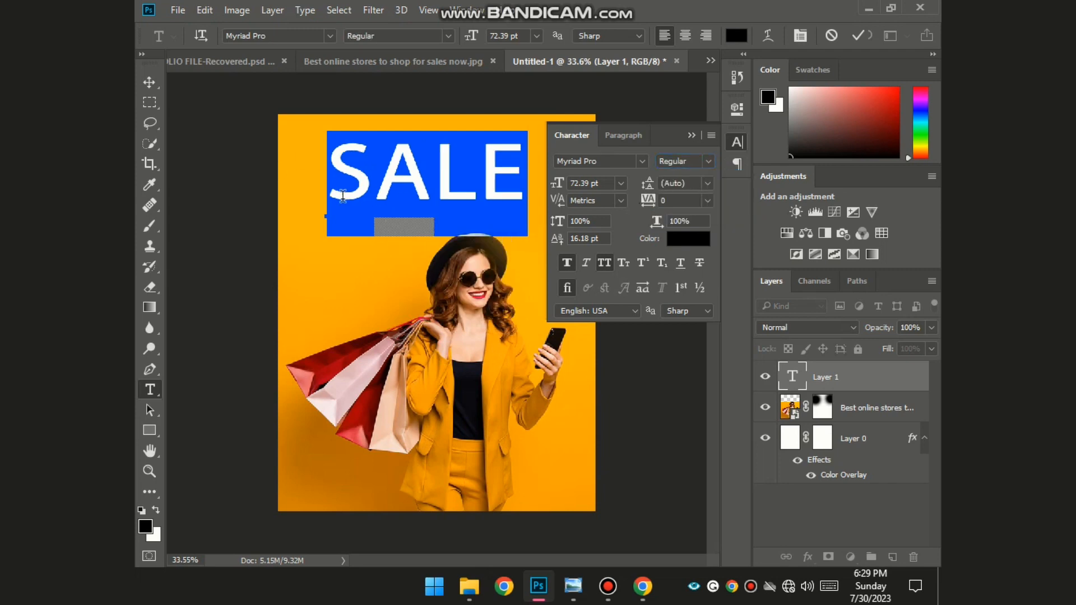
{"action": "left_click", "coordinate": [150, 84]}
{"action": "left_click_drag", "start_coordinate": [469, 178], "coordinate": [497, 190]}
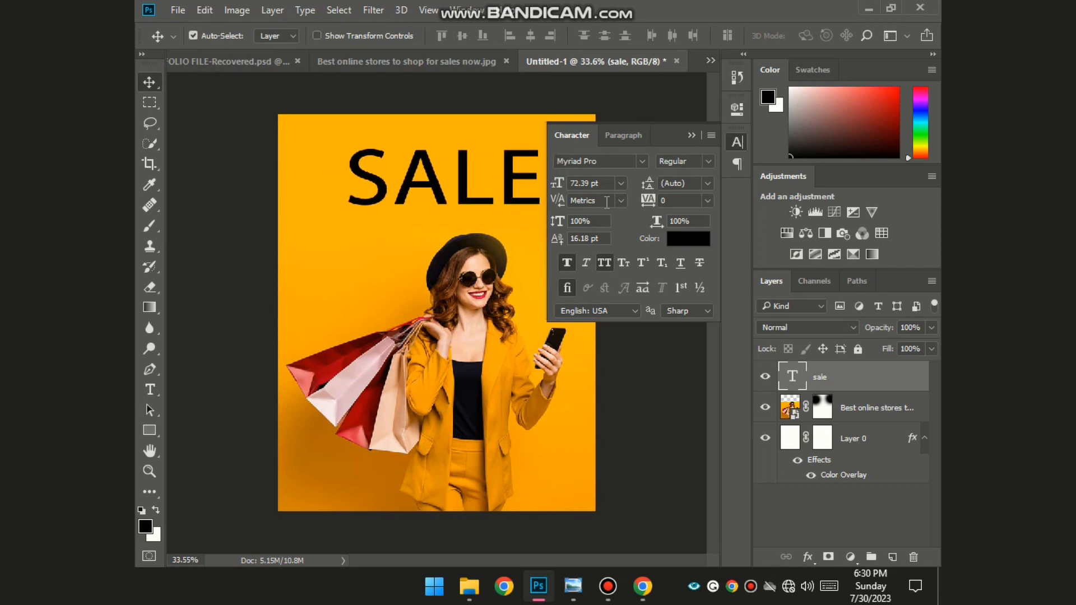
- Change the SALE headline font to Nexa-Bold
{"action": "left_click", "coordinate": [509, 149]}
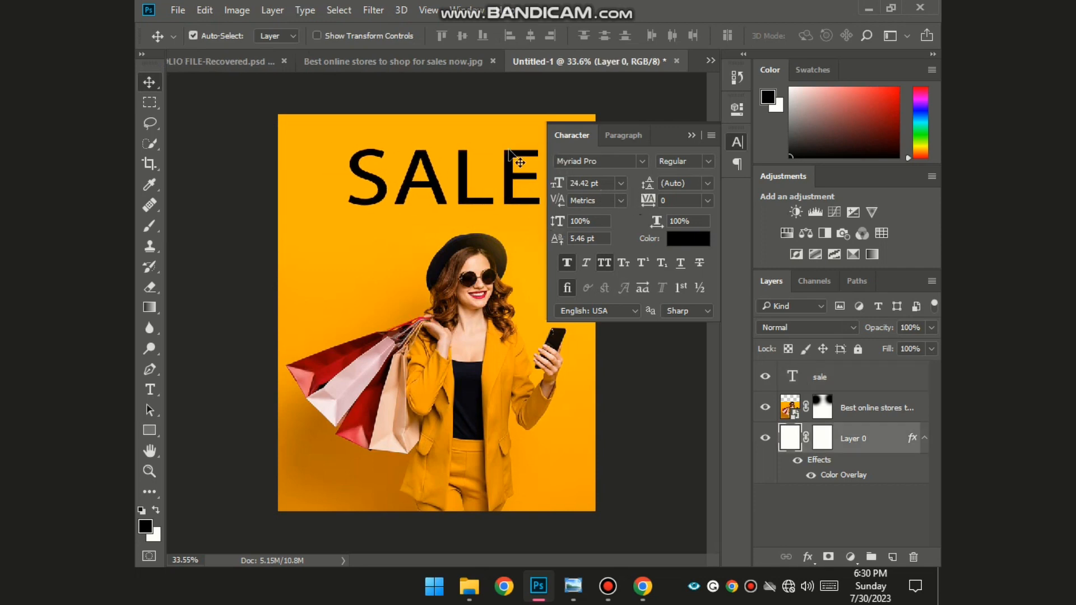
{"action": "double_click", "coordinate": [791, 377]}
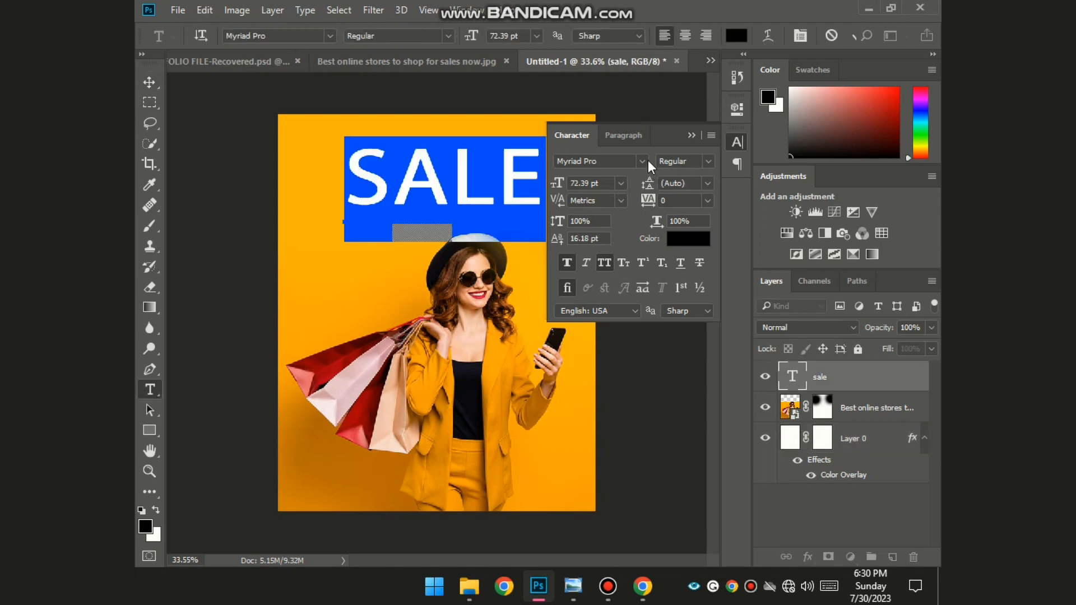
{"action": "left_click_drag", "start_coordinate": [671, 141], "coordinate": [770, 95]}
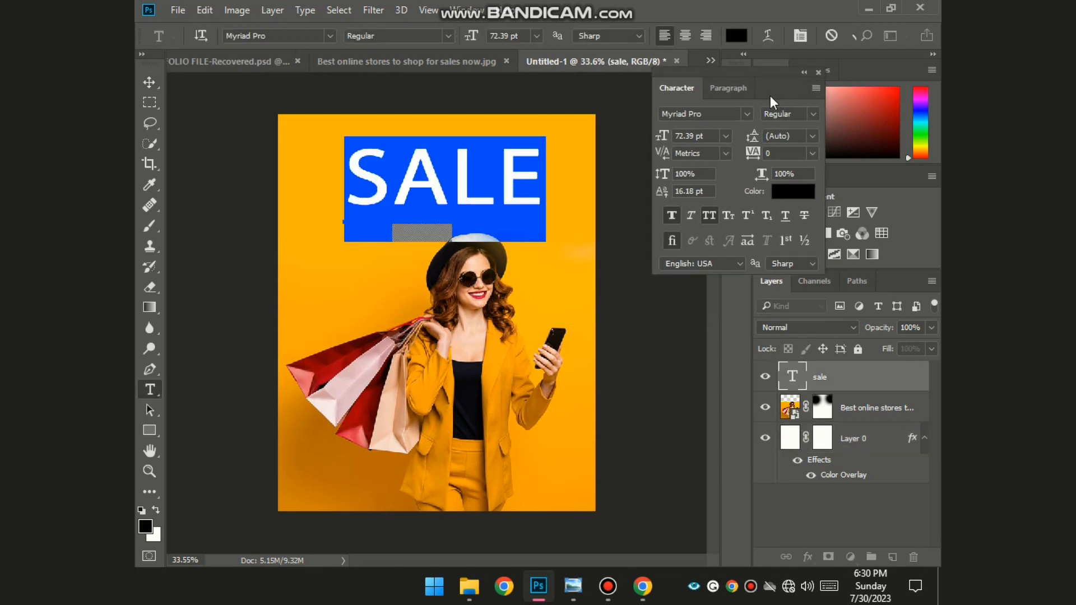
{"action": "left_click", "coordinate": [734, 114]}
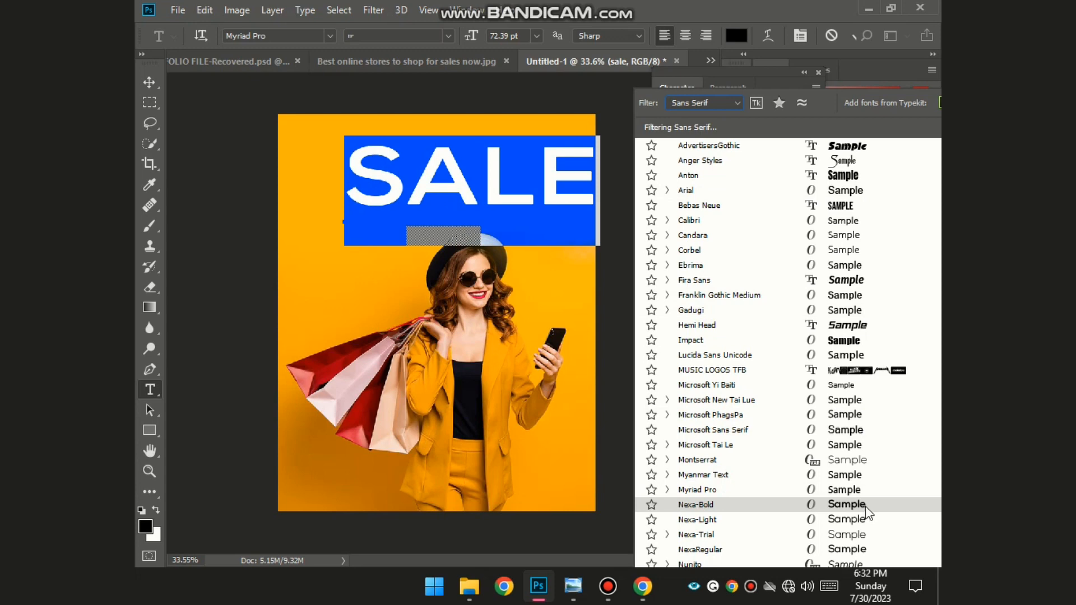
{"action": "left_click", "coordinate": [865, 505]}
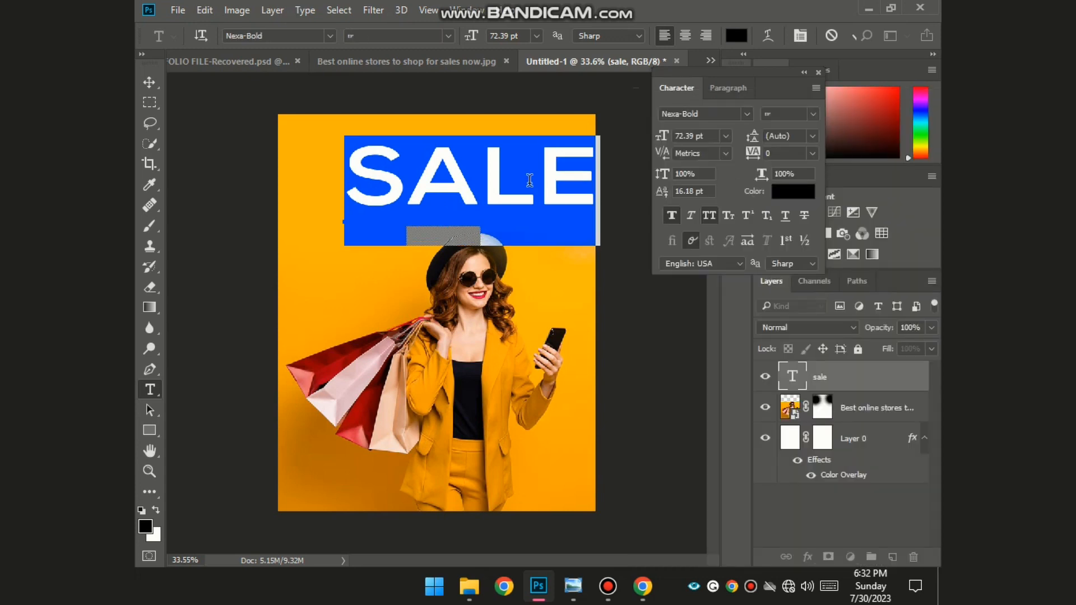
- Set SALE's tracking to -60 and enlarge it to 83.63 pt
{"action": "left_click_drag", "start_coordinate": [756, 160], "coordinate": [752, 159]}
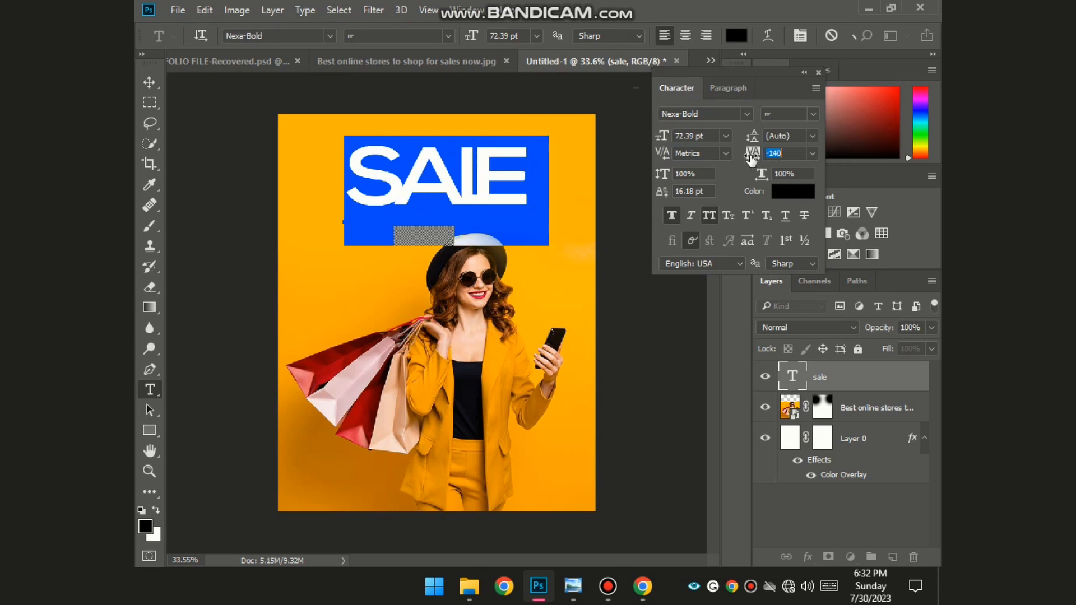
{"action": "type", "text": "-60"}
{"action": "key", "text": "Return"}
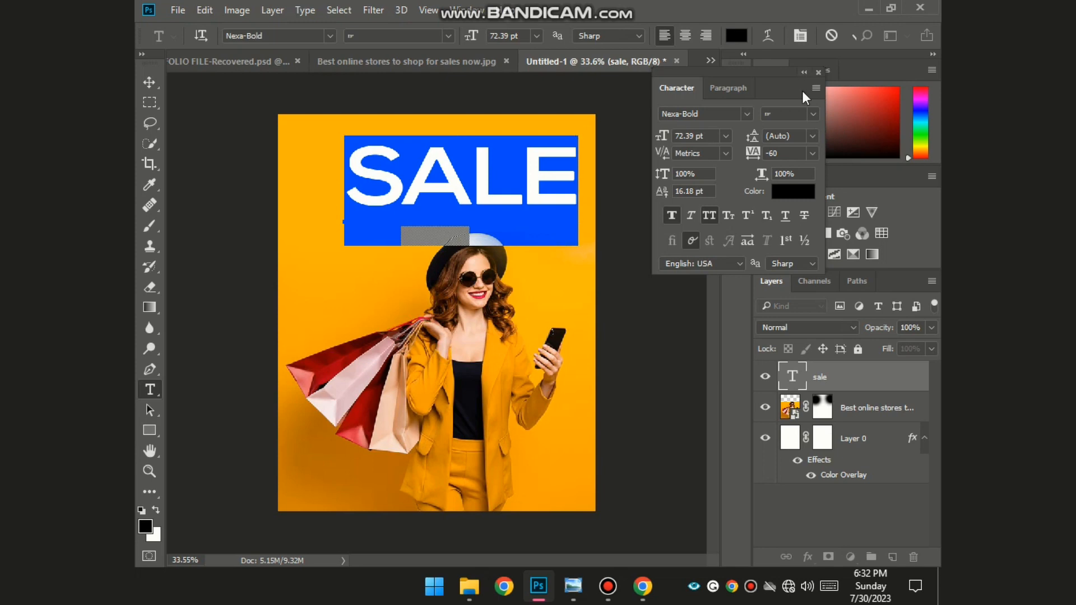
{"action": "left_click", "coordinate": [539, 197]}
{"action": "left_click_drag", "start_coordinate": [577, 228], "coordinate": [530, 240]}
{"action": "left_click_drag", "start_coordinate": [490, 199], "coordinate": [501, 197]}
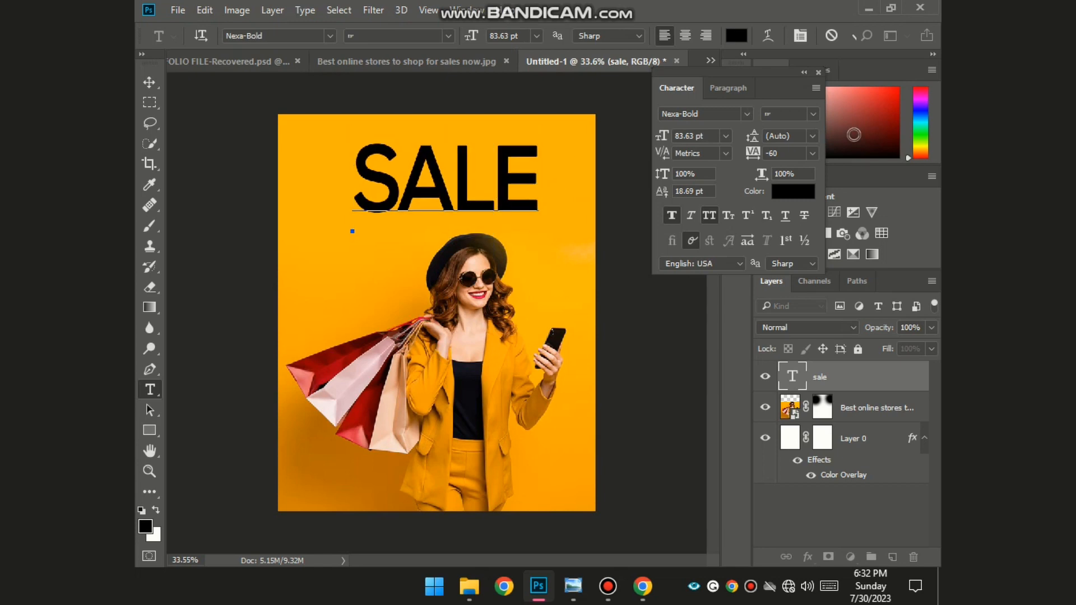
- Colour the SALE text with a red sampled from the shopping bag
{"action": "left_click", "coordinate": [807, 193]}
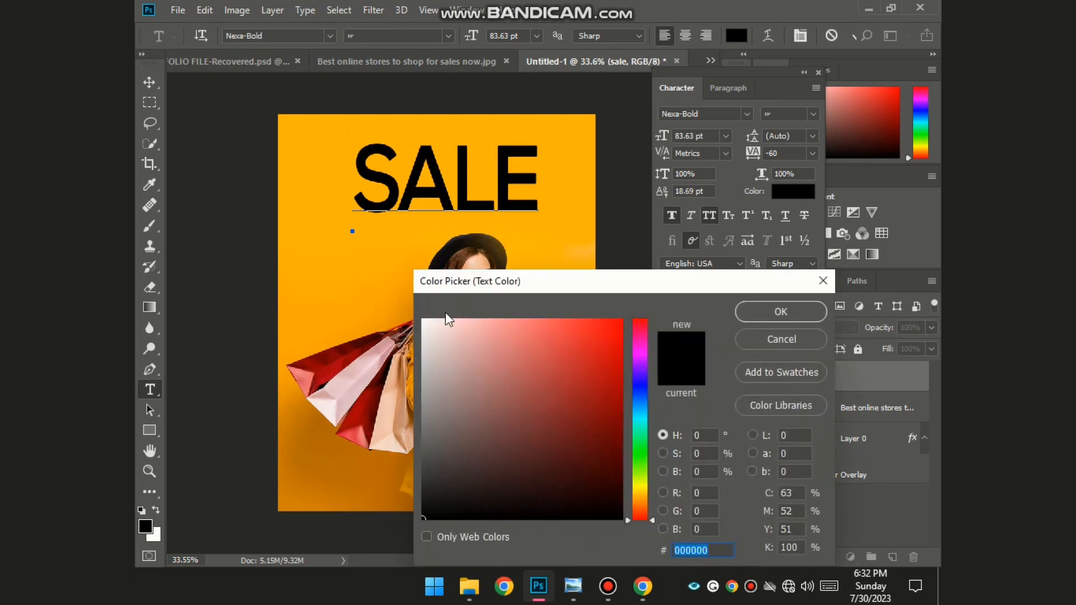
{"action": "left_click_drag", "start_coordinate": [566, 274], "coordinate": [773, 227]}
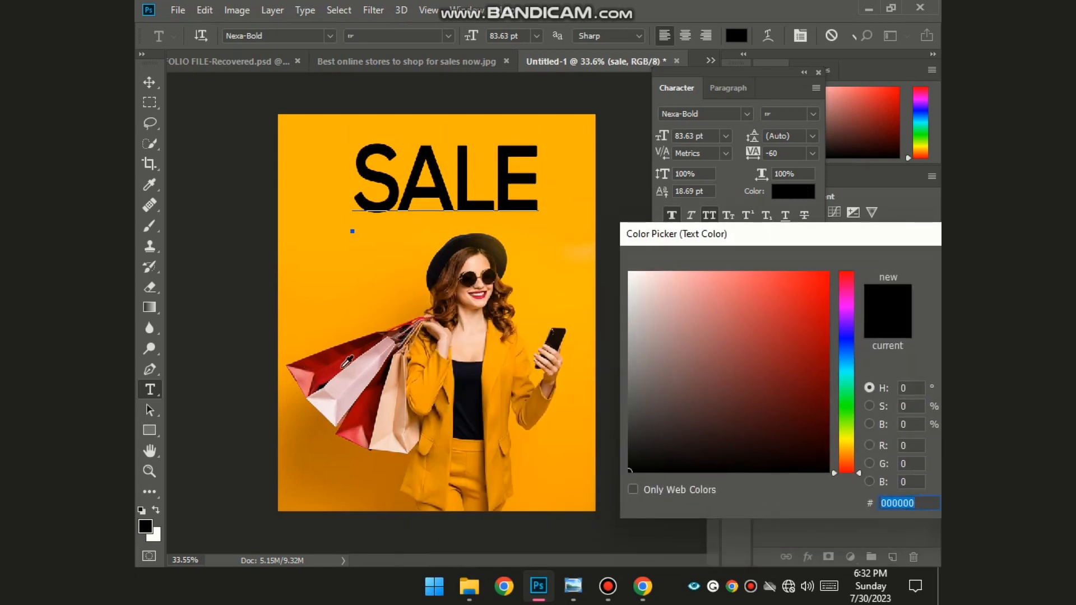
{"action": "left_click", "coordinate": [323, 367]}
{"action": "left_click", "coordinate": [337, 367]}
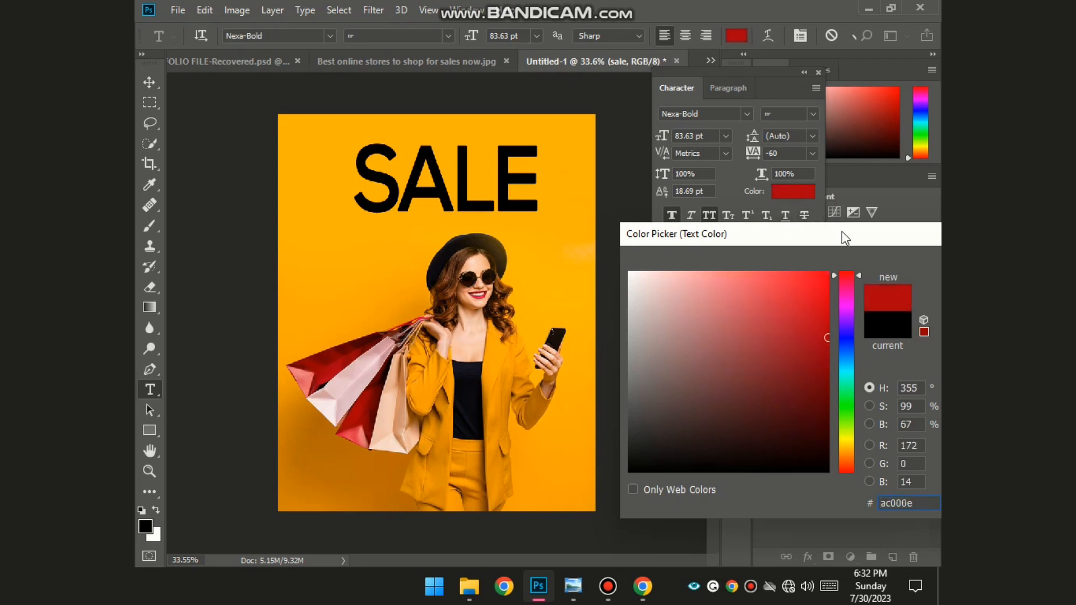
{"action": "left_click_drag", "start_coordinate": [842, 231], "coordinate": [581, 247]}
{"action": "left_click", "coordinate": [727, 280]}
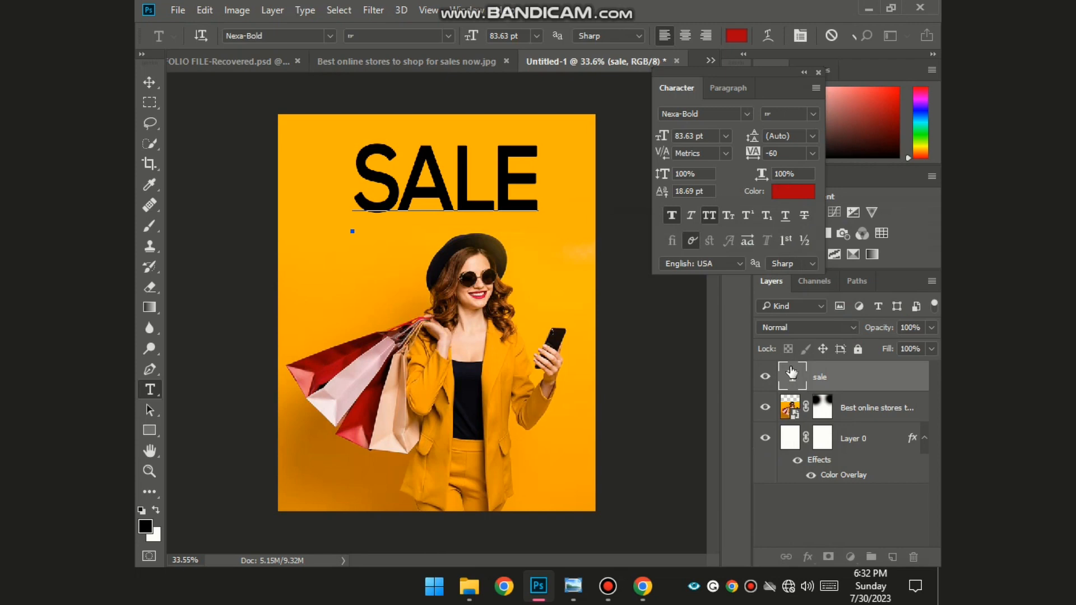
- Resample the bag's dark red #890106 as the SALE text colour
{"action": "double_click", "coordinate": [791, 375]}
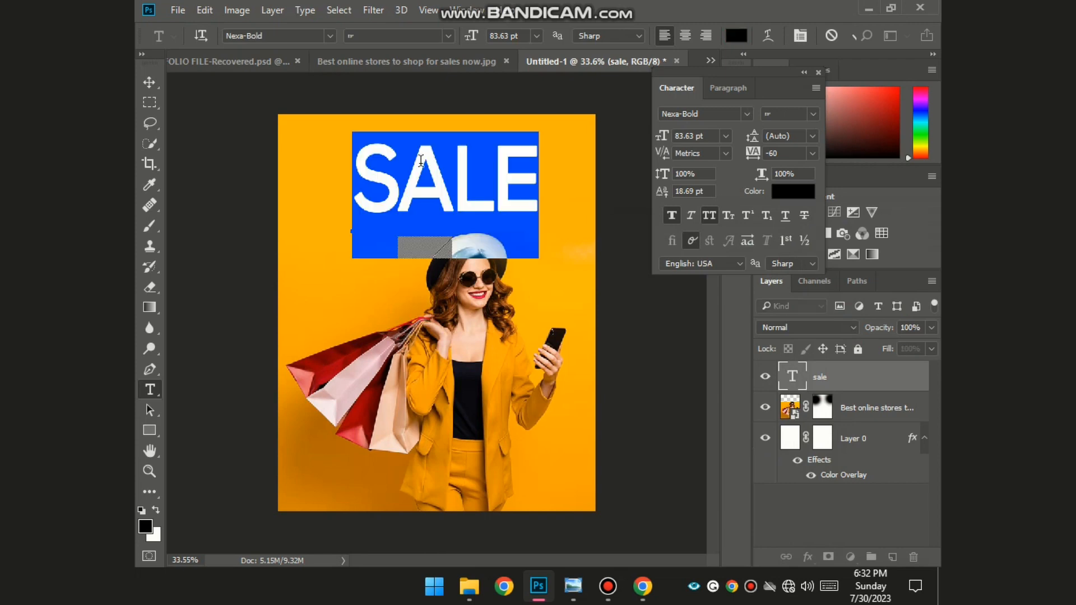
{"action": "left_click", "coordinate": [814, 190]}
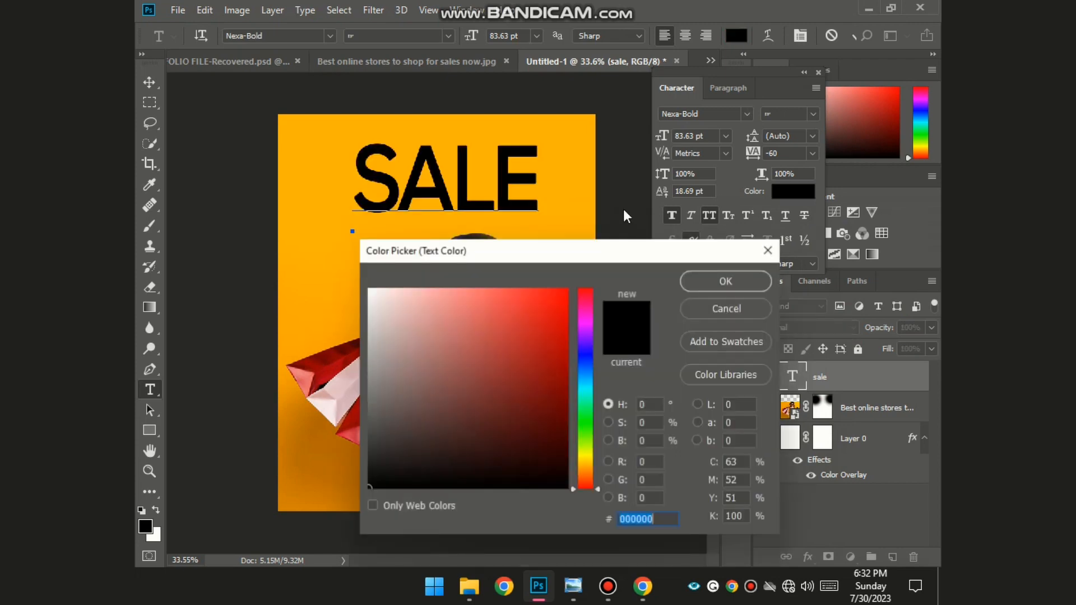
{"action": "left_click", "coordinate": [324, 362]}
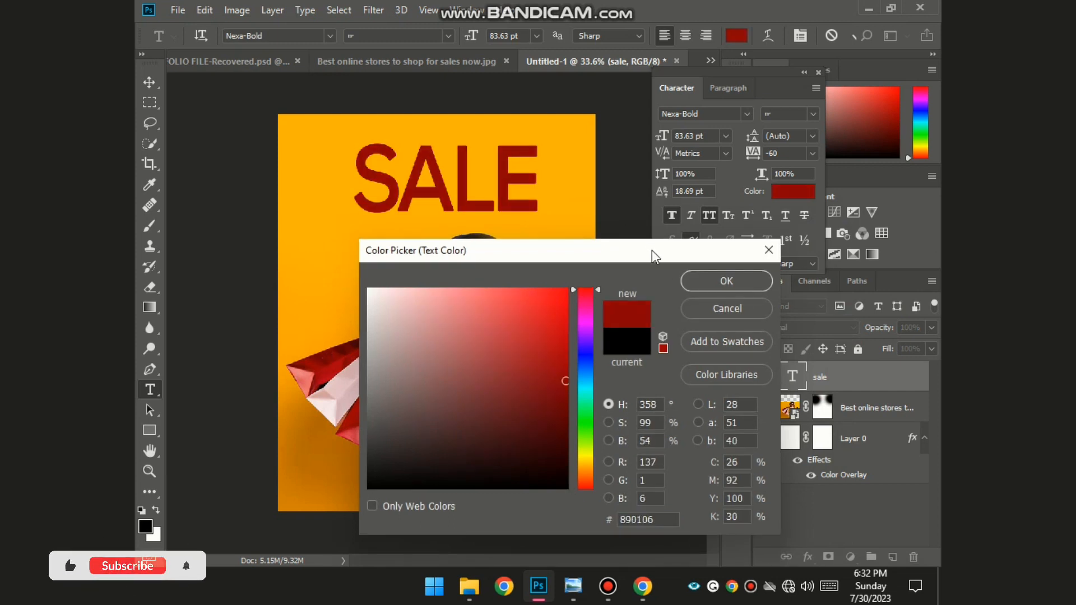
{"action": "left_click", "coordinate": [724, 280]}
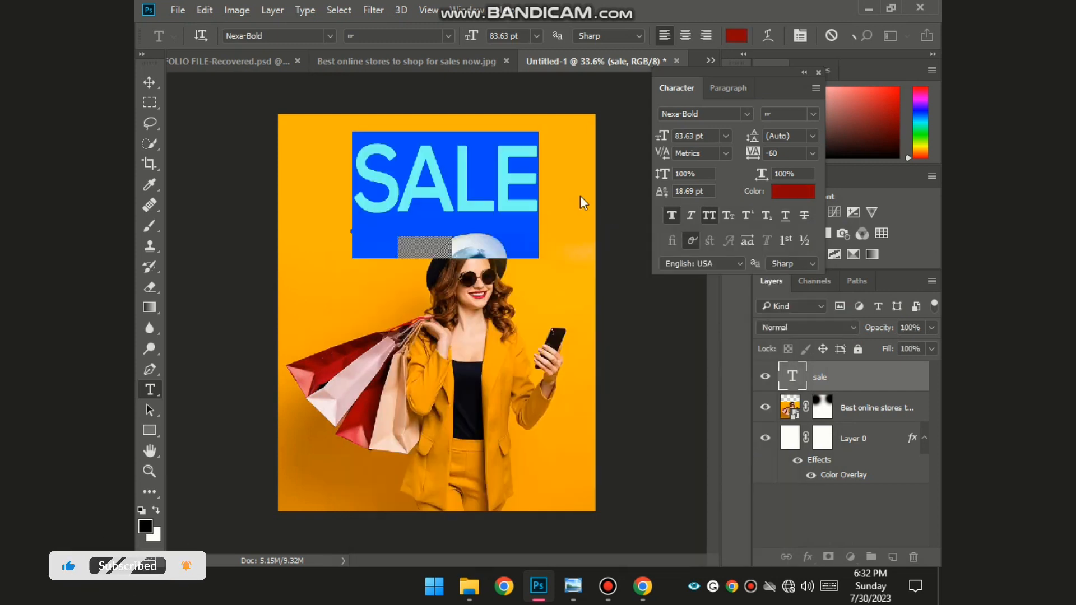
{"action": "left_click", "coordinate": [493, 176]}
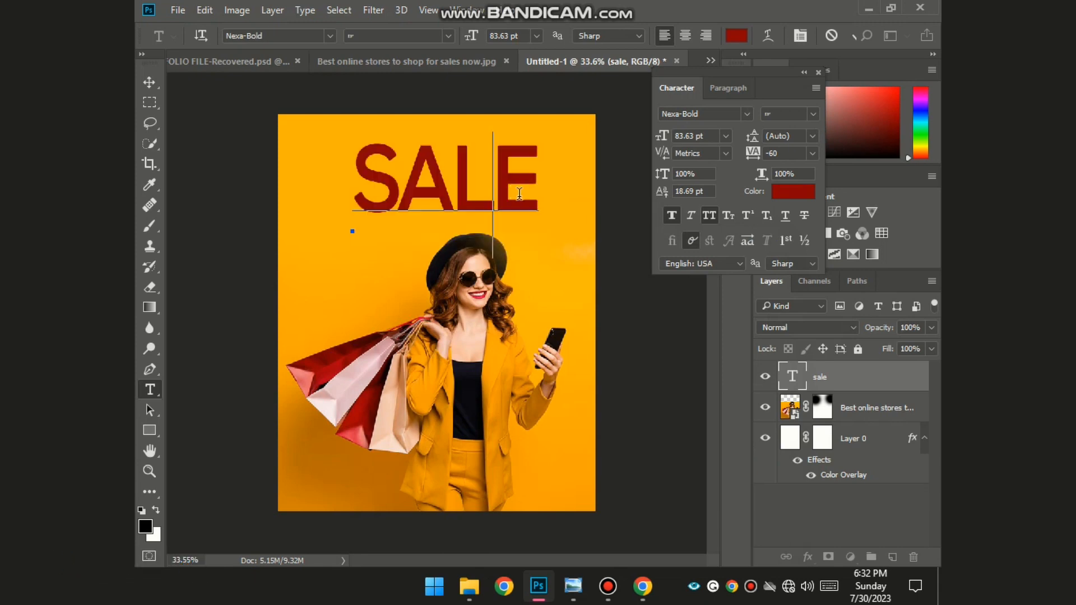
- Shrink SALE slightly to 81.75 pt and commit the text edit
{"action": "key", "text": "ctrl"}
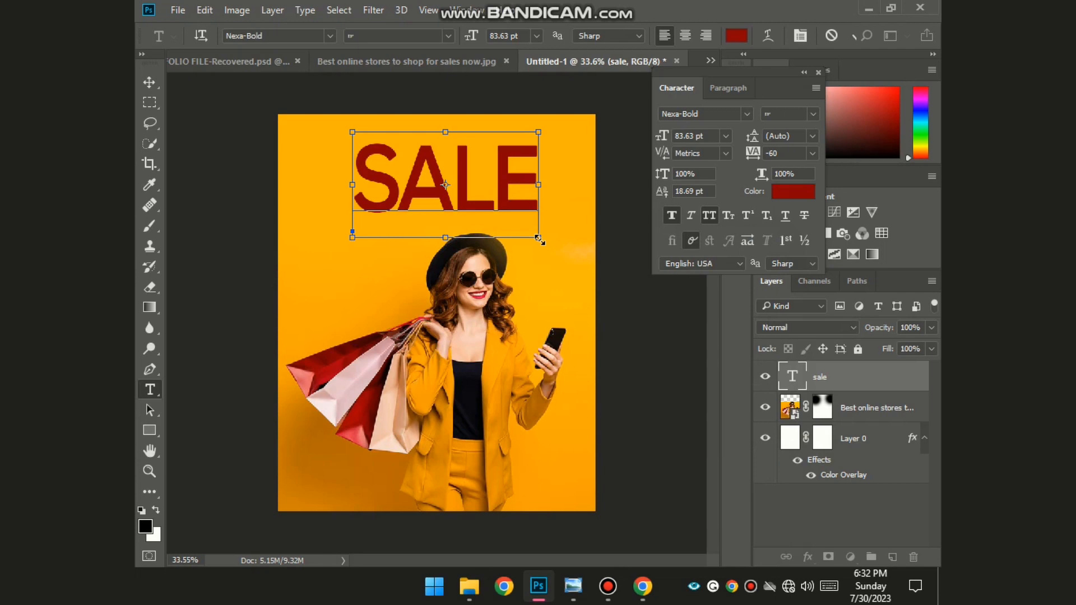
{"action": "left_click_drag", "start_coordinate": [539, 240], "coordinate": [534, 237]}
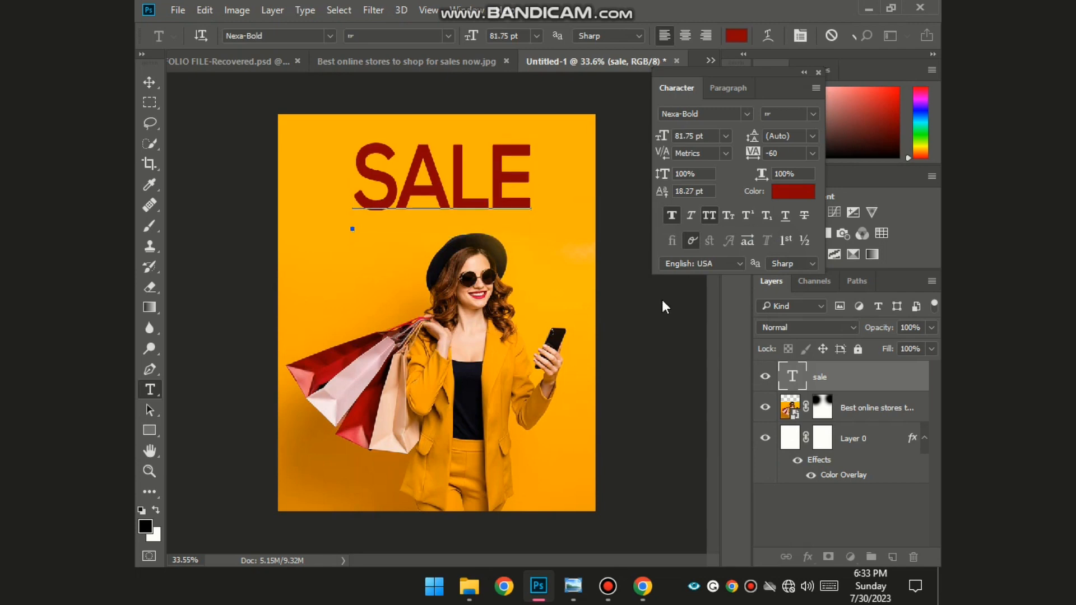
{"action": "key", "text": "ctrl+Return"}
{"action": "key", "text": "v"}
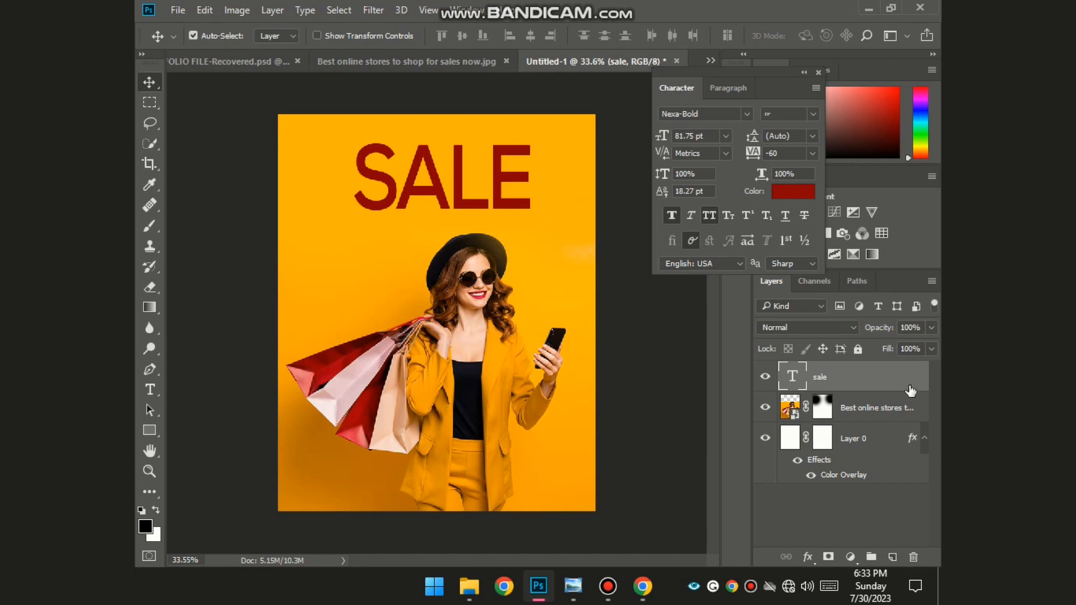
- Add a black Stroke outline to the SALE layer
{"action": "double_click", "coordinate": [911, 391]}
{"action": "left_click_drag", "start_coordinate": [515, 172], "coordinate": [793, 139]}
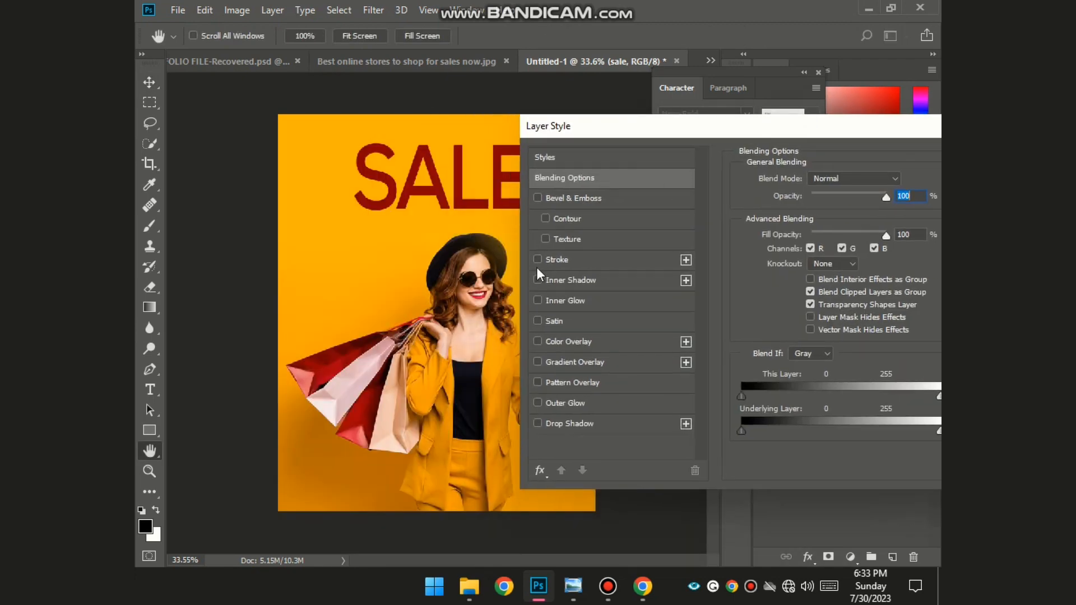
{"action": "left_click", "coordinate": [537, 260]}
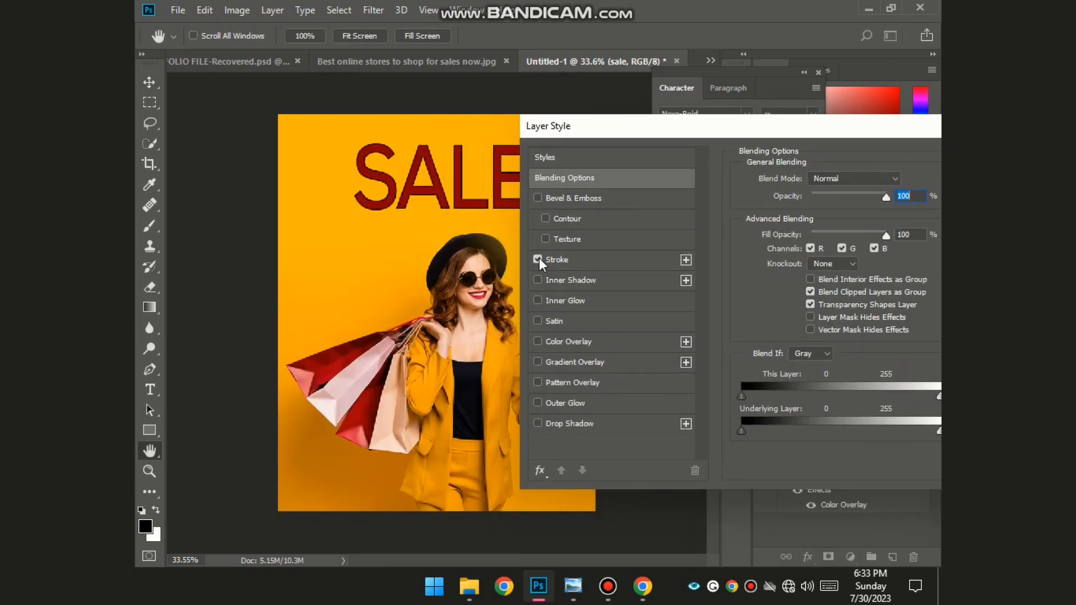
{"action": "left_click", "coordinate": [586, 258]}
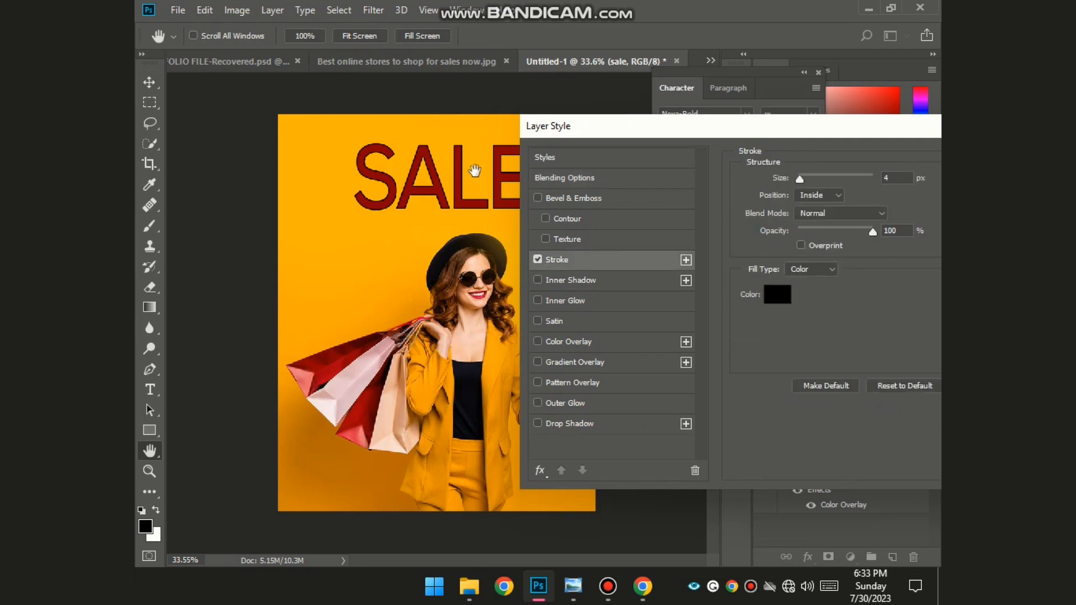
{"action": "scroll", "coordinate": [475, 171], "scroll_direction": "up", "scroll_amount": 4}
{"action": "key", "text": "Return"}
{"action": "scroll", "coordinate": [432, 160], "scroll_direction": "up", "scroll_amount": 6}
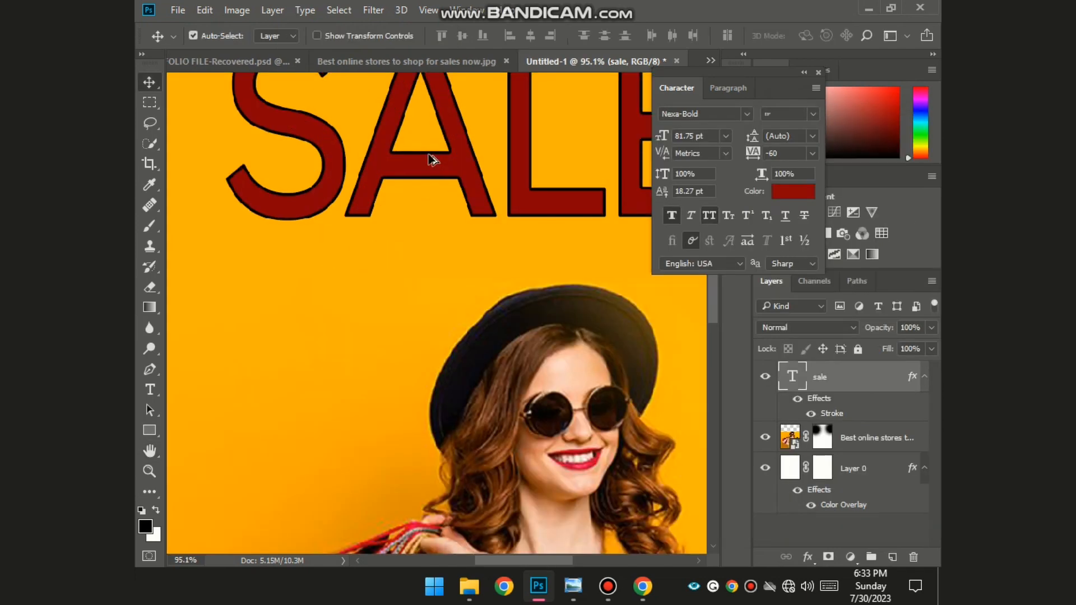
{"action": "scroll", "coordinate": [589, 295], "scroll_direction": "up", "scroll_amount": 5}
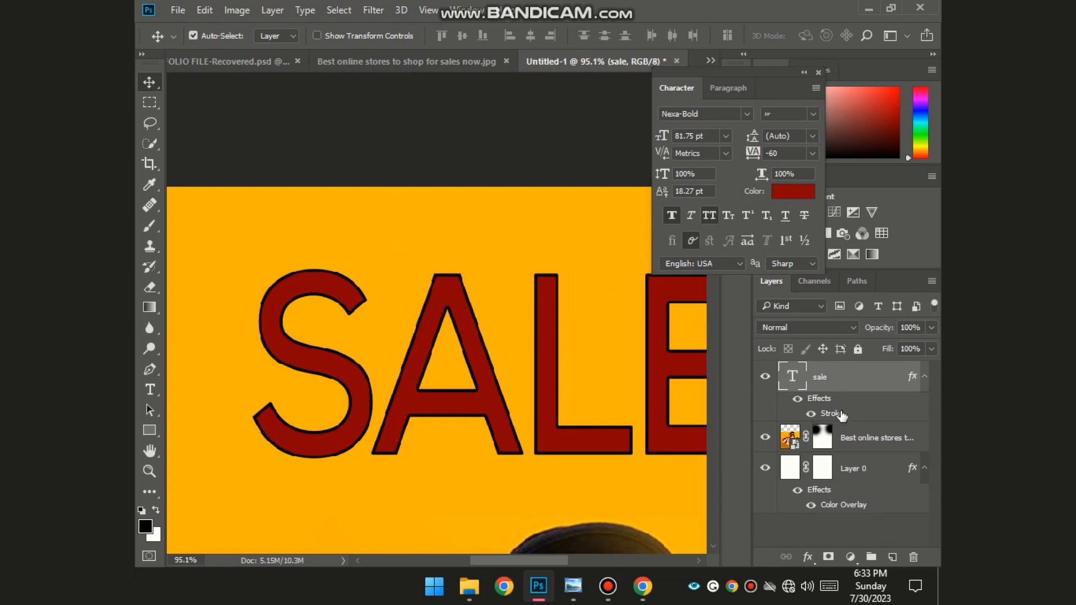
- Thin the stroke to 1 px at 95% opacity and add a Drop Shadow to SALE
{"action": "double_click", "coordinate": [842, 414]}
{"action": "left_click_drag", "start_coordinate": [583, 78], "coordinate": [849, 196]}
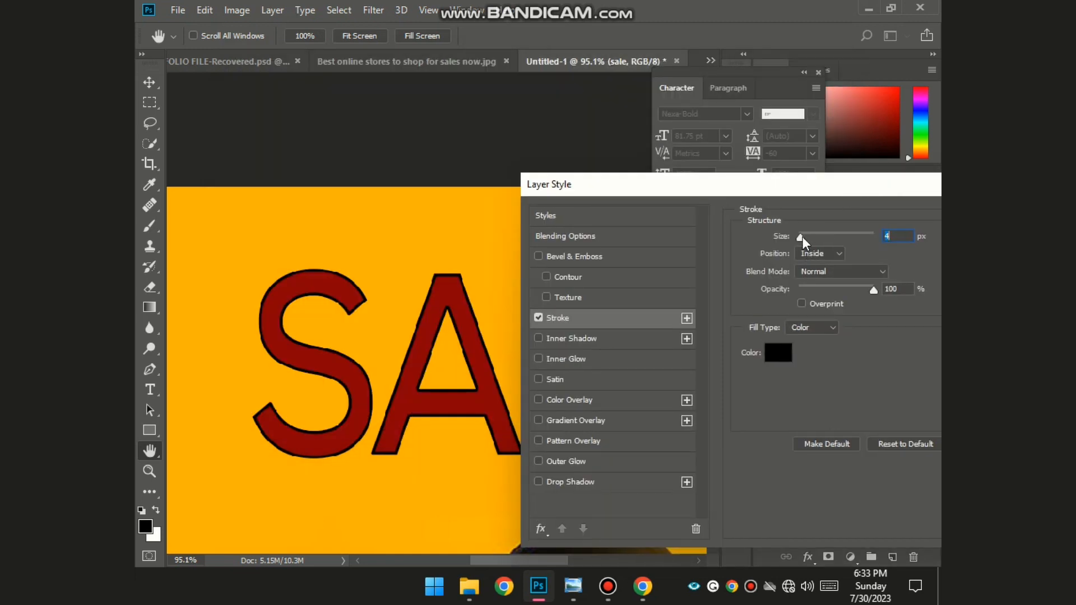
{"action": "left_click_drag", "start_coordinate": [801, 236], "coordinate": [798, 236]}
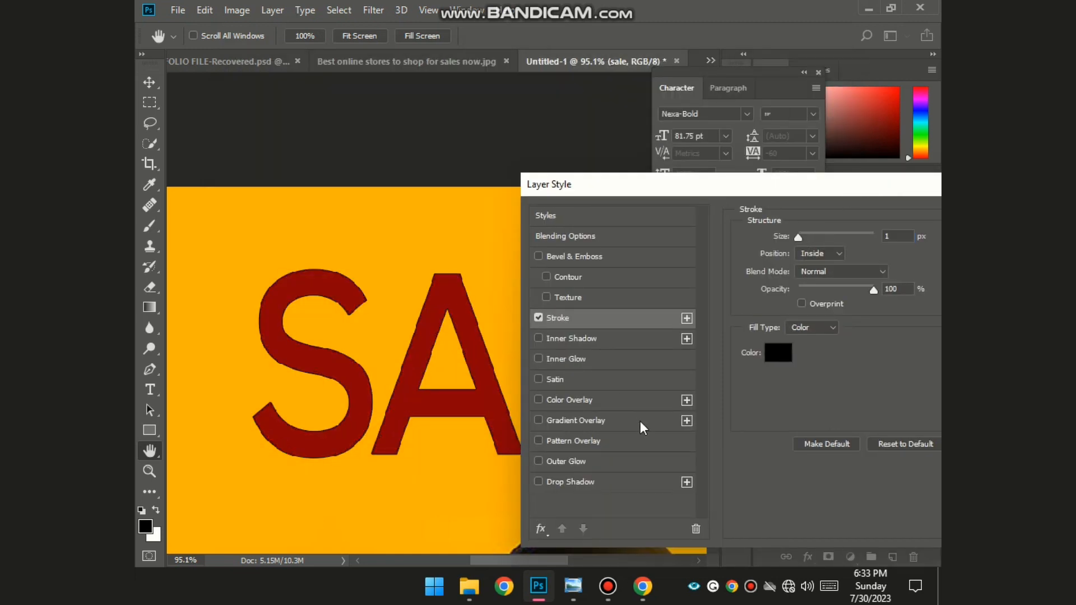
{"action": "left_click", "coordinate": [538, 461]}
{"action": "left_click", "coordinate": [538, 461]}
{"action": "left_click", "coordinate": [538, 482]}
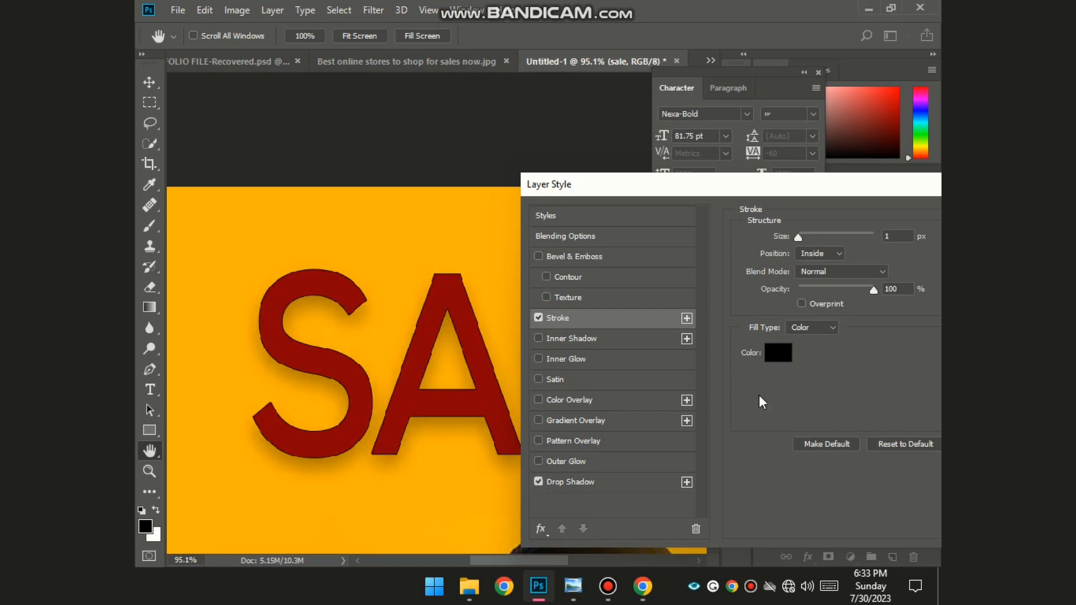
{"action": "left_click_drag", "start_coordinate": [873, 290], "coordinate": [869, 290]}
{"action": "mouse_move", "coordinate": [872, 189]}
{"action": "left_mouse_down"}
{"action": "mouse_move", "coordinate": [824, 174]}
{"action": "mouse_move", "coordinate": [664, 177]}
{"action": "left_mouse_up"}
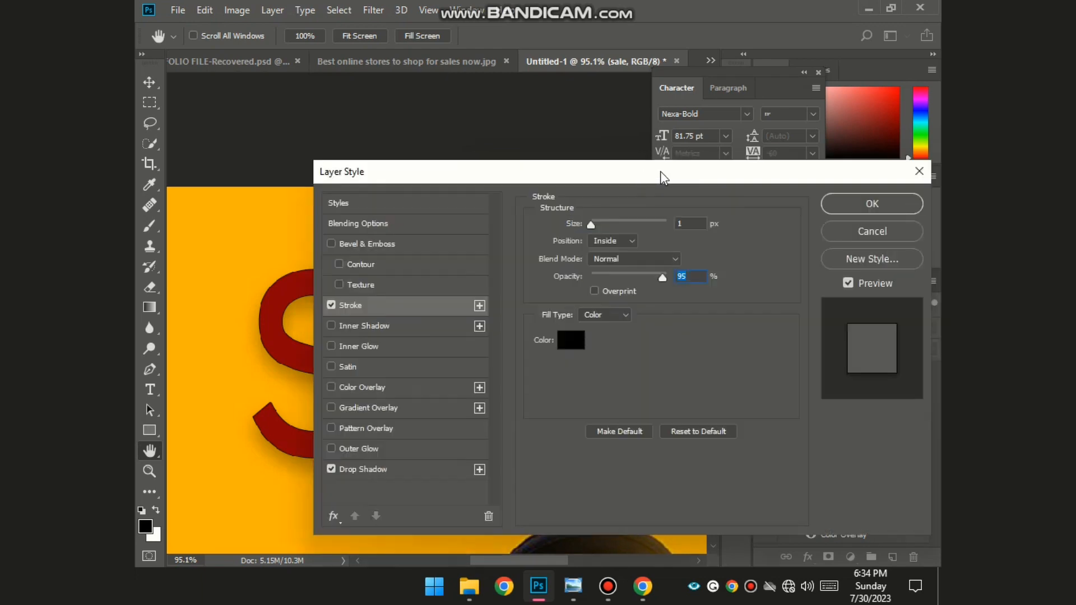
{"action": "left_click", "coordinate": [848, 206]}
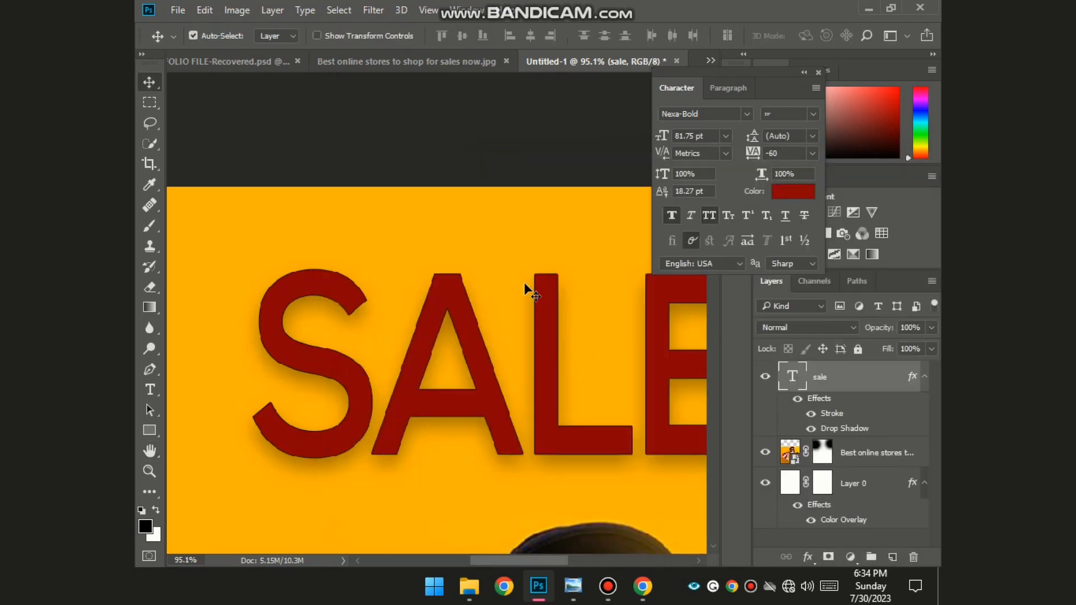
{"action": "scroll", "coordinate": [480, 268], "scroll_direction": "down", "scroll_amount": 3}
{"action": "scroll", "coordinate": [482, 267], "scroll_direction": "down", "scroll_amount": 2}
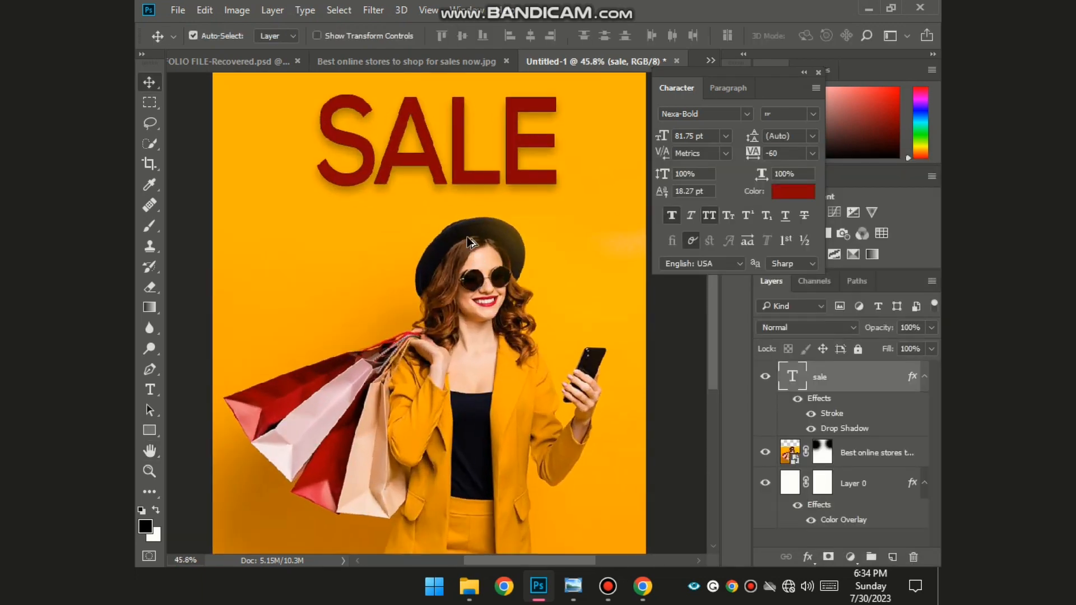
{"action": "scroll", "coordinate": [439, 128], "scroll_direction": "up", "scroll_amount": 1}
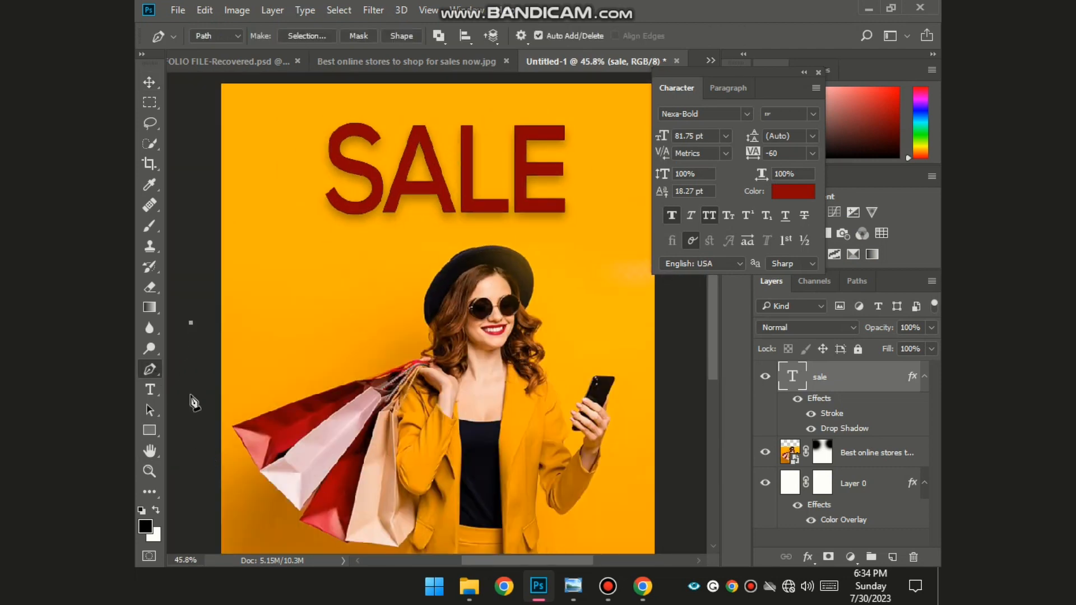
- Type 'BIG' as a new text layer and colour it black
{"action": "left_click", "coordinate": [150, 390]}
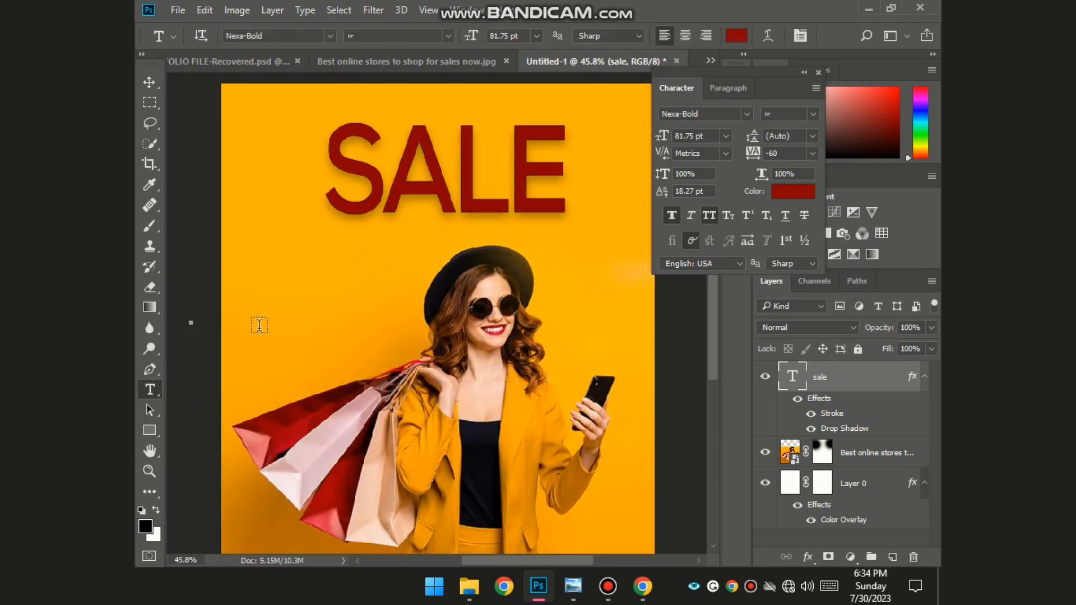
{"action": "left_click", "coordinate": [259, 326]}
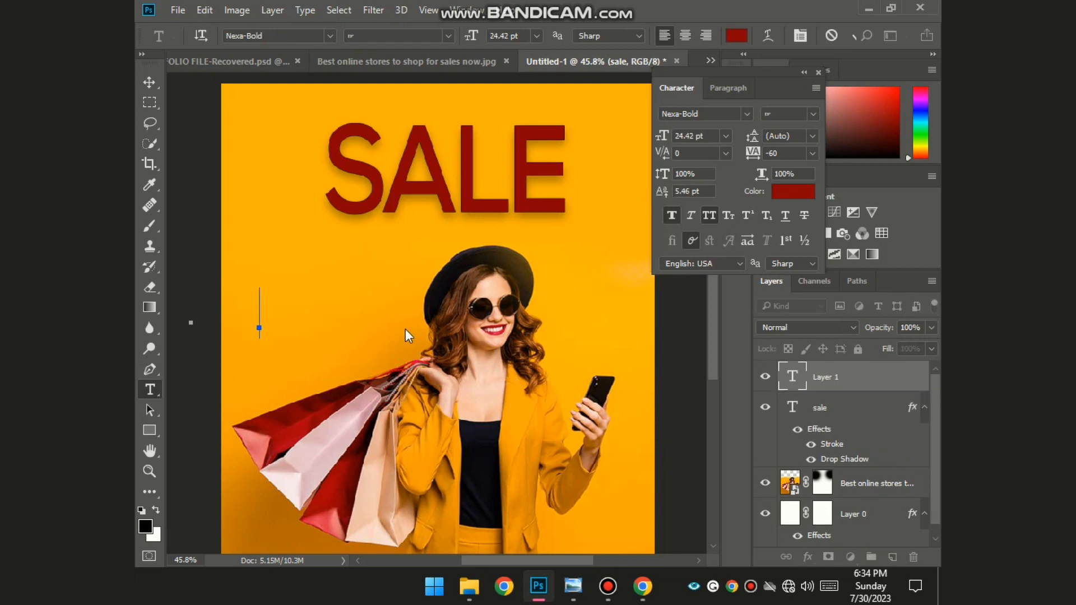
{"action": "type", "text": "BIG"}
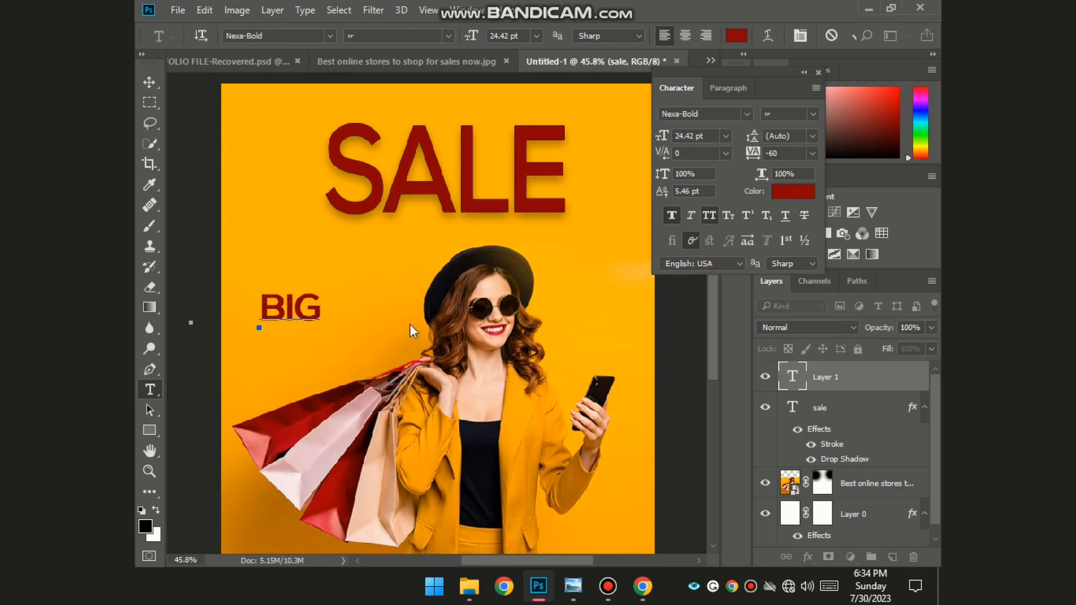
{"action": "key", "text": "ctrl+a"}
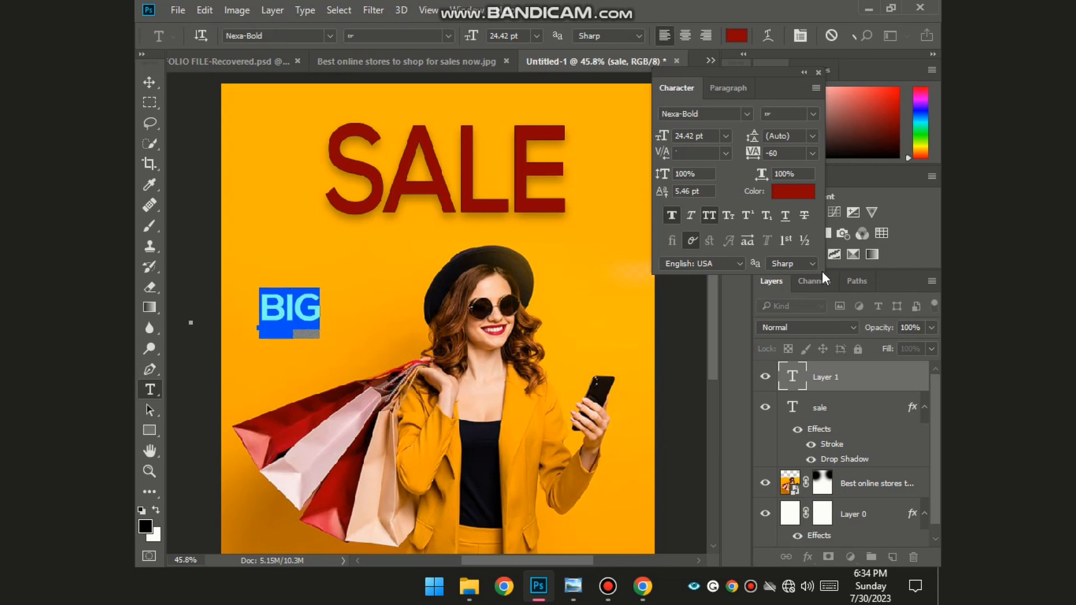
{"action": "left_click", "coordinate": [782, 191]}
{"action": "left_click_drag", "start_coordinate": [496, 337], "coordinate": [368, 486]}
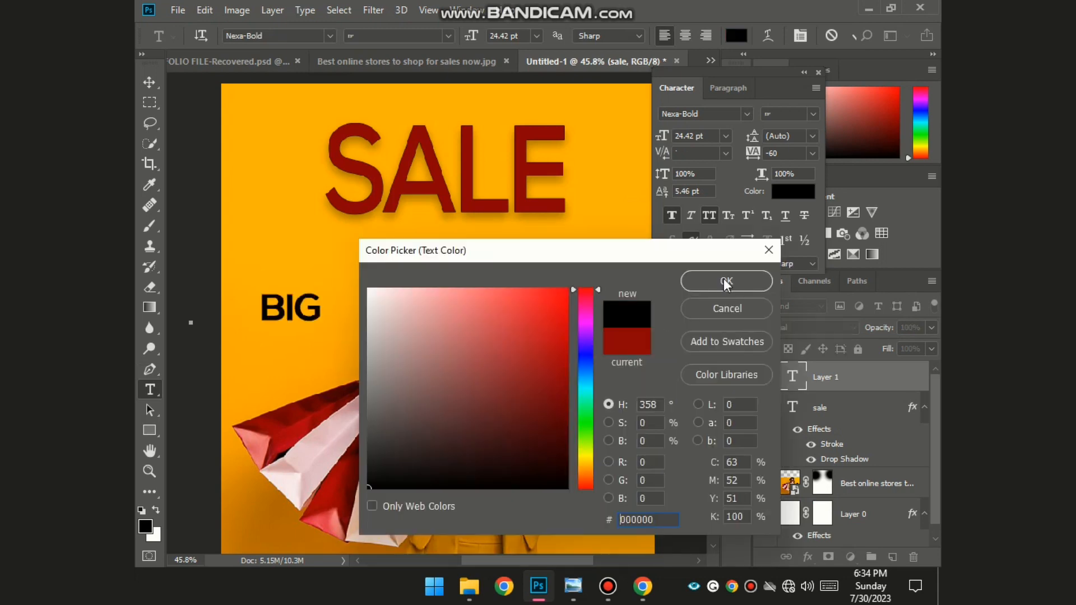
{"action": "left_click", "coordinate": [726, 282]}
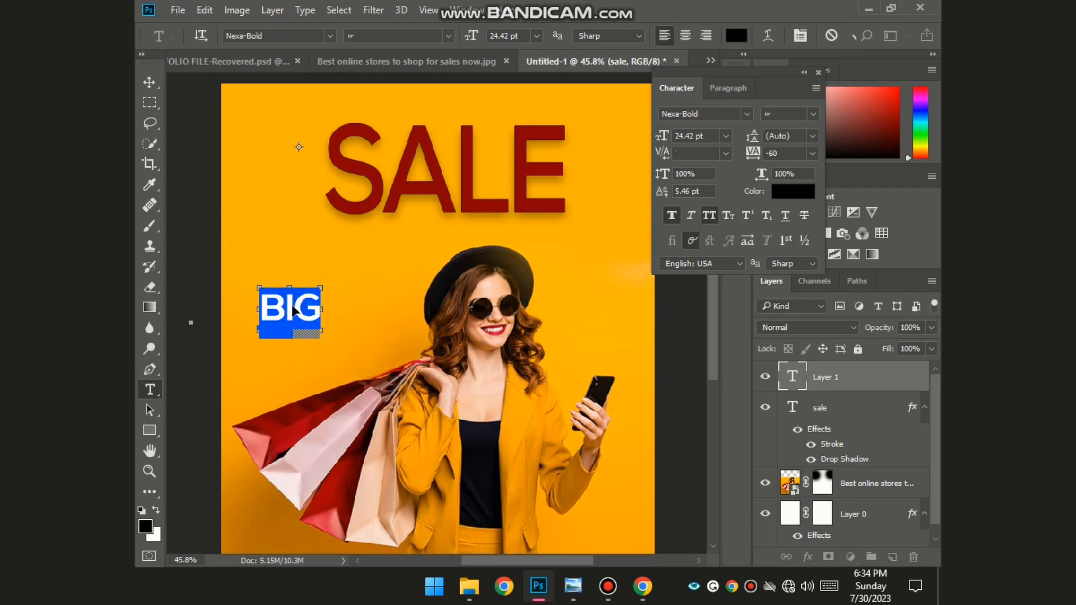
- Move BIG just above the left edge of SALE and commit it
{"action": "left_click_drag", "start_coordinate": [295, 311], "coordinate": [301, 128]}
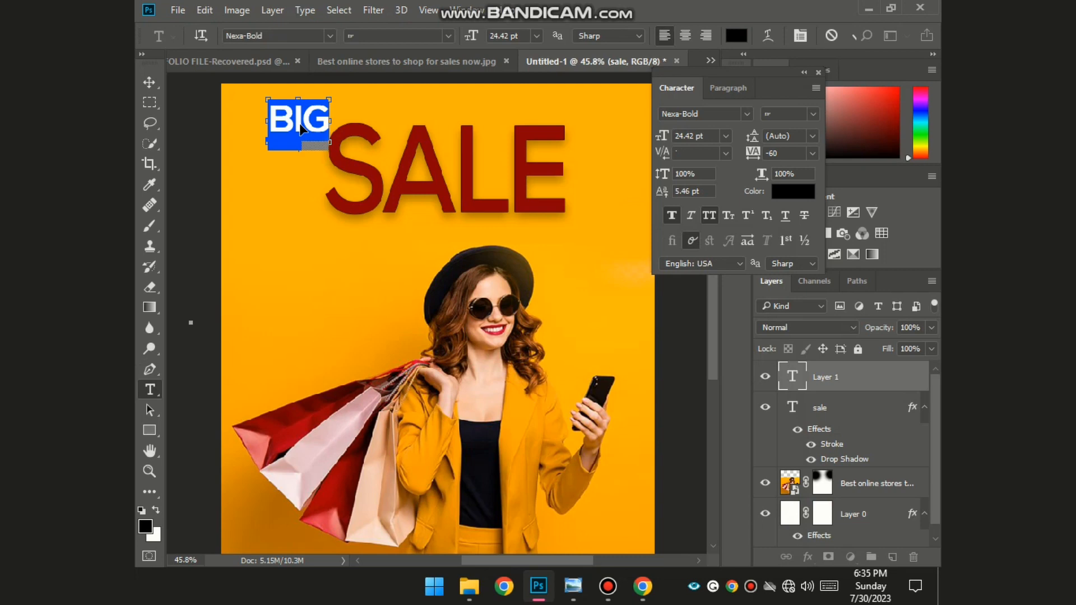
{"action": "left_click", "coordinate": [348, 290]}
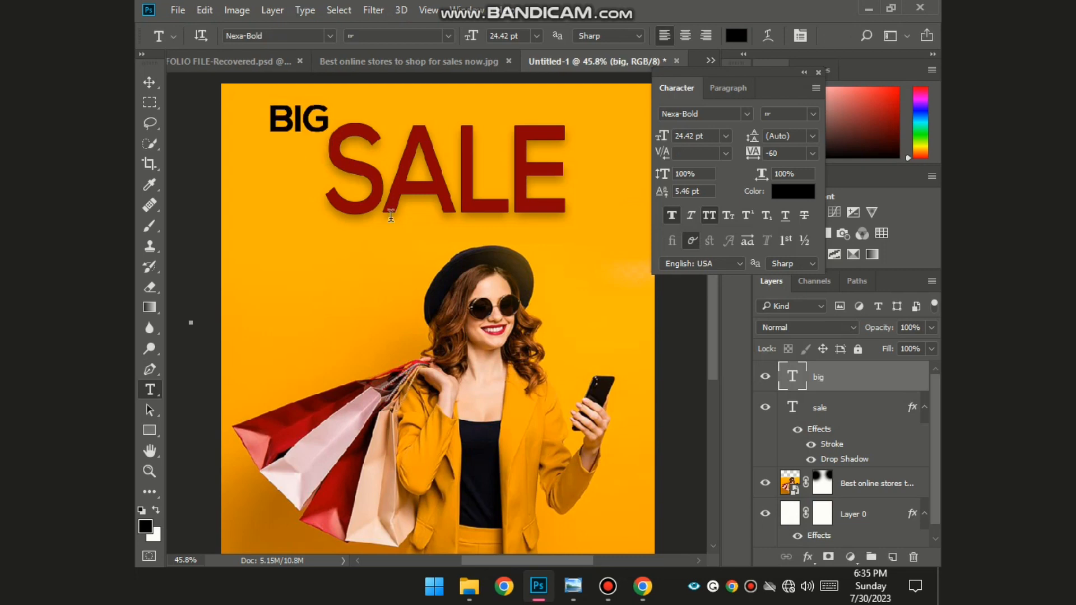
{"action": "scroll", "coordinate": [395, 293], "scroll_direction": "down", "scroll_amount": 4}
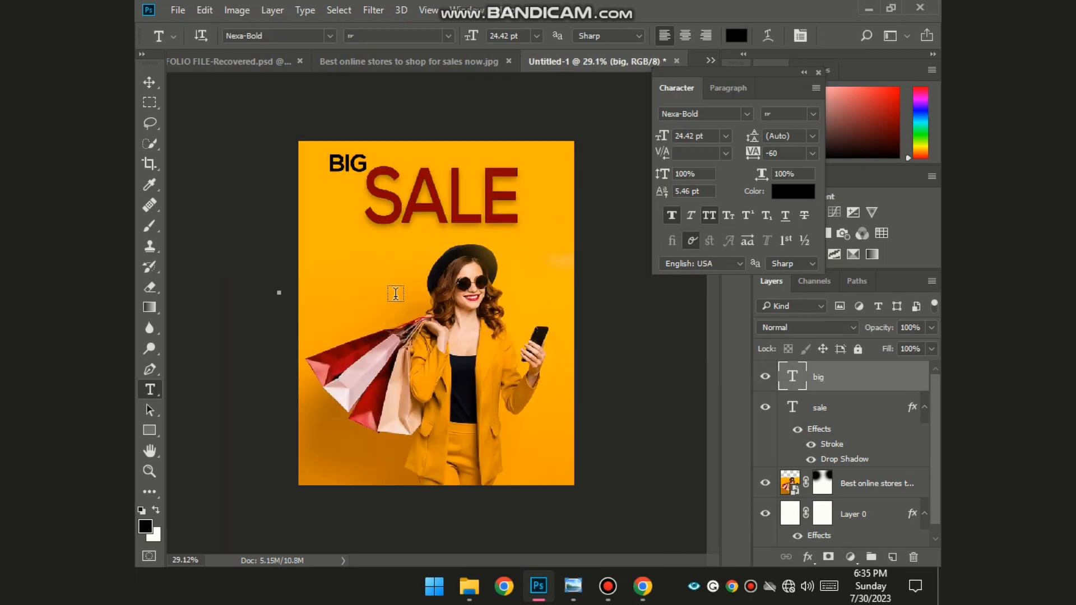
{"action": "scroll", "coordinate": [396, 294], "scroll_direction": "up", "scroll_amount": 2}
{"action": "scroll", "coordinate": [384, 259], "scroll_direction": "down", "scroll_amount": 1}
{"action": "scroll", "coordinate": [356, 177], "scroll_direction": "up", "scroll_amount": 1}
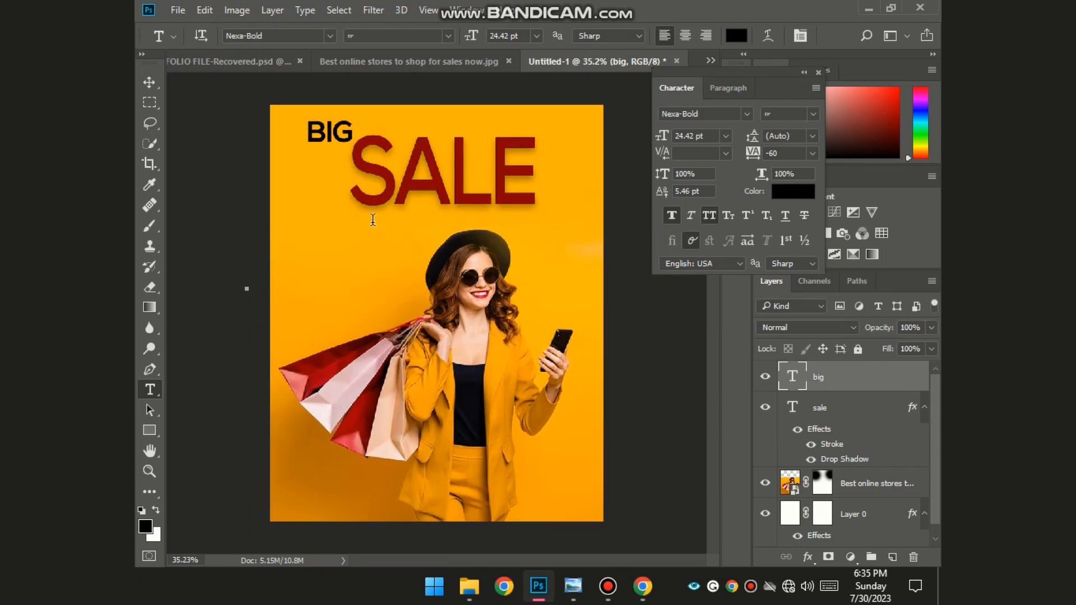
- Change the BIG text font to the Cream Cake script
{"action": "double_click", "coordinate": [352, 130]}
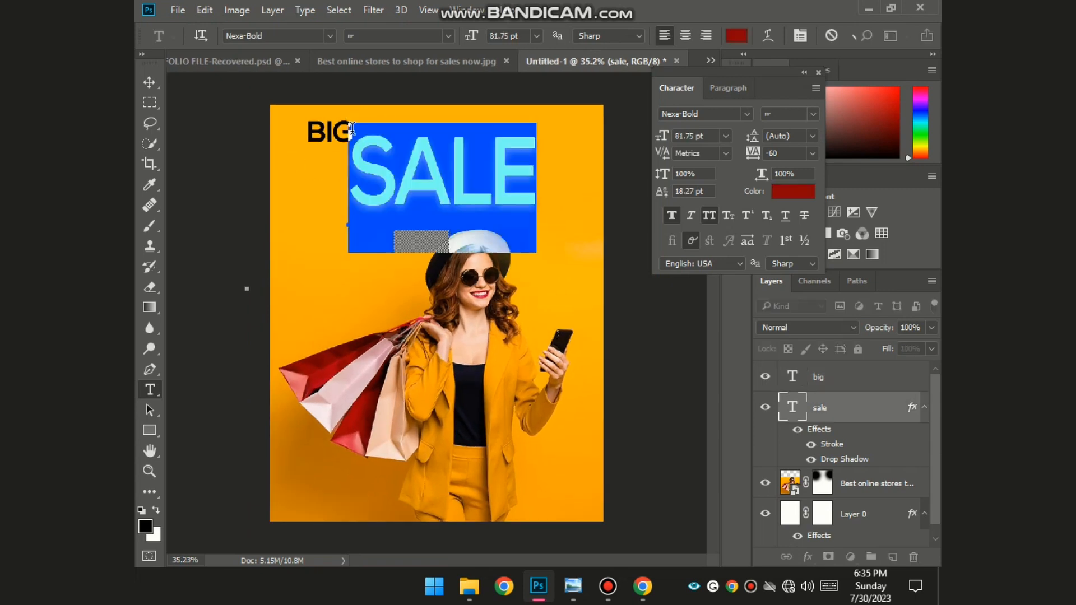
{"action": "left_click", "coordinate": [638, 366]}
{"action": "double_click", "coordinate": [791, 376]}
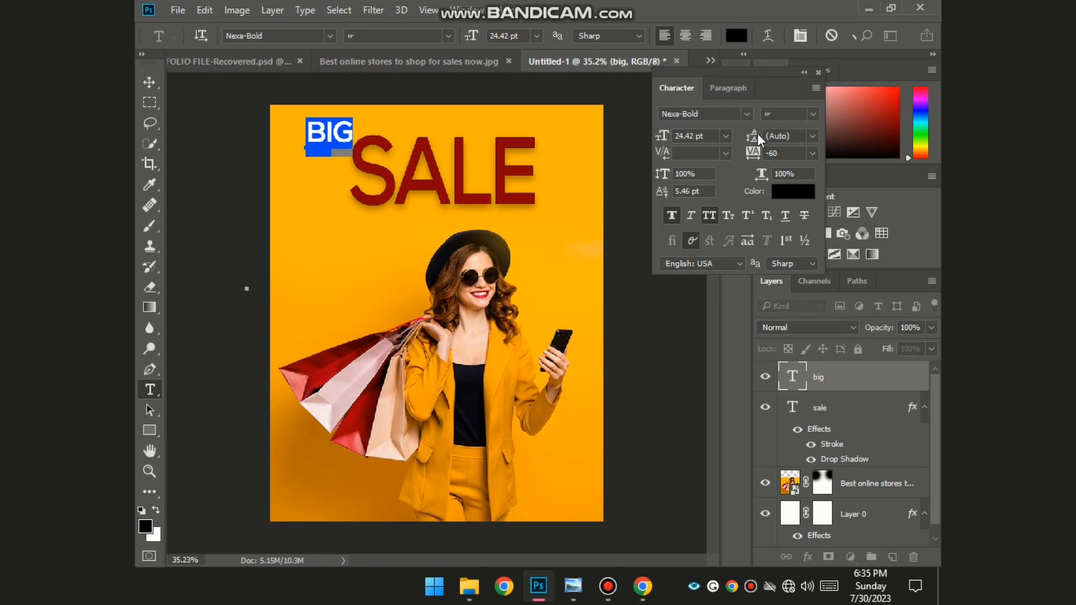
{"action": "left_click", "coordinate": [746, 114]}
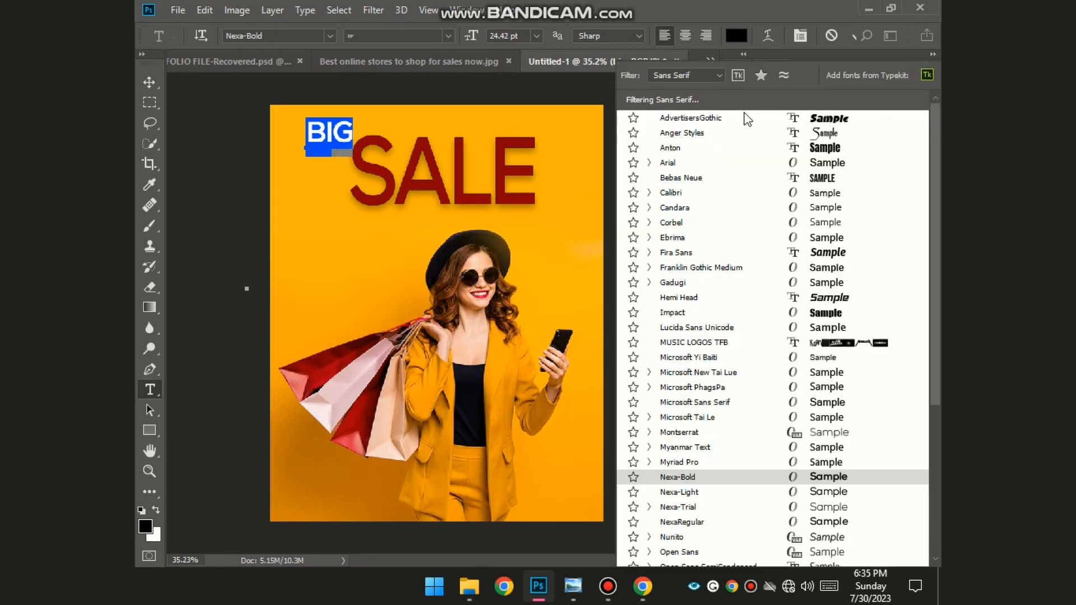
{"action": "left_click", "coordinate": [715, 74]}
{"action": "left_click", "coordinate": [673, 139]}
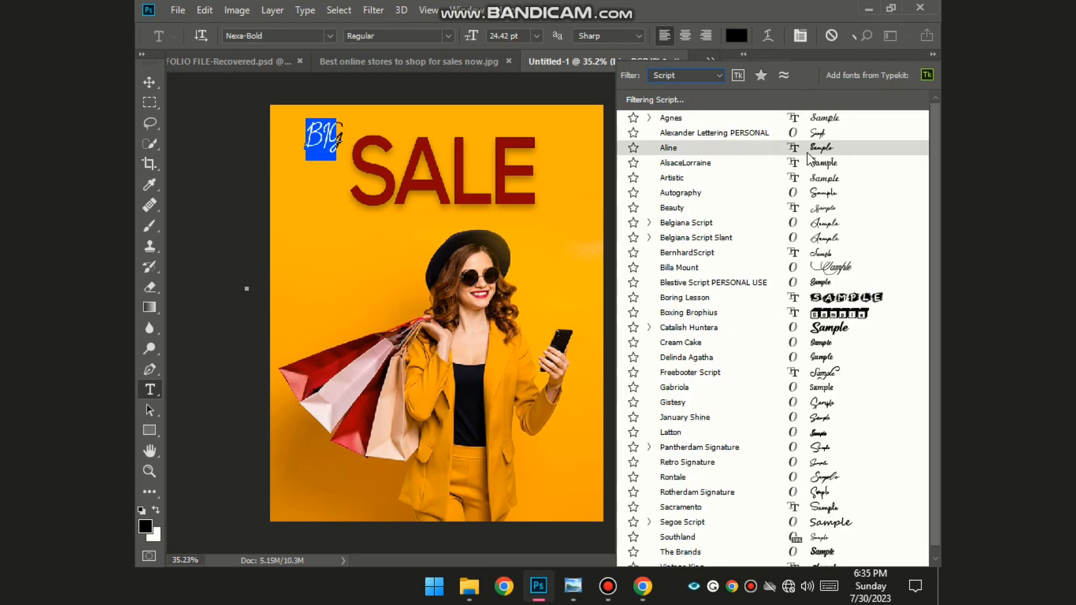
{"action": "left_click", "coordinate": [819, 342]}
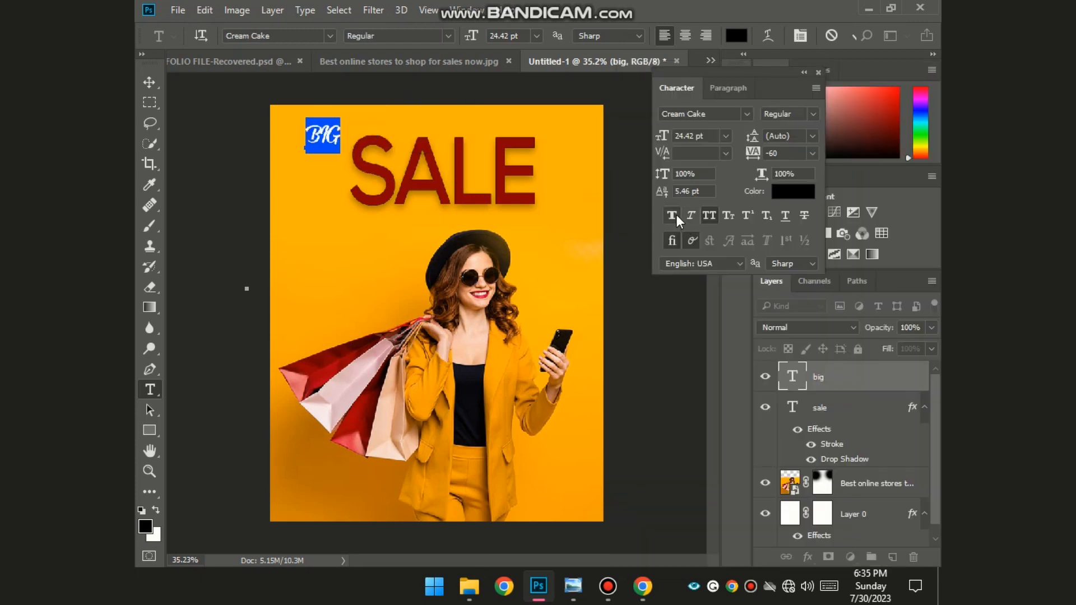
- Turn off All Caps, enlarge Big to 38.83 pt, and colour it white #ffffff
{"action": "left_click", "coordinate": [704, 216]}
{"action": "left_click_drag", "start_coordinate": [337, 147], "coordinate": [350, 151]}
{"action": "left_click", "coordinate": [841, 377]}
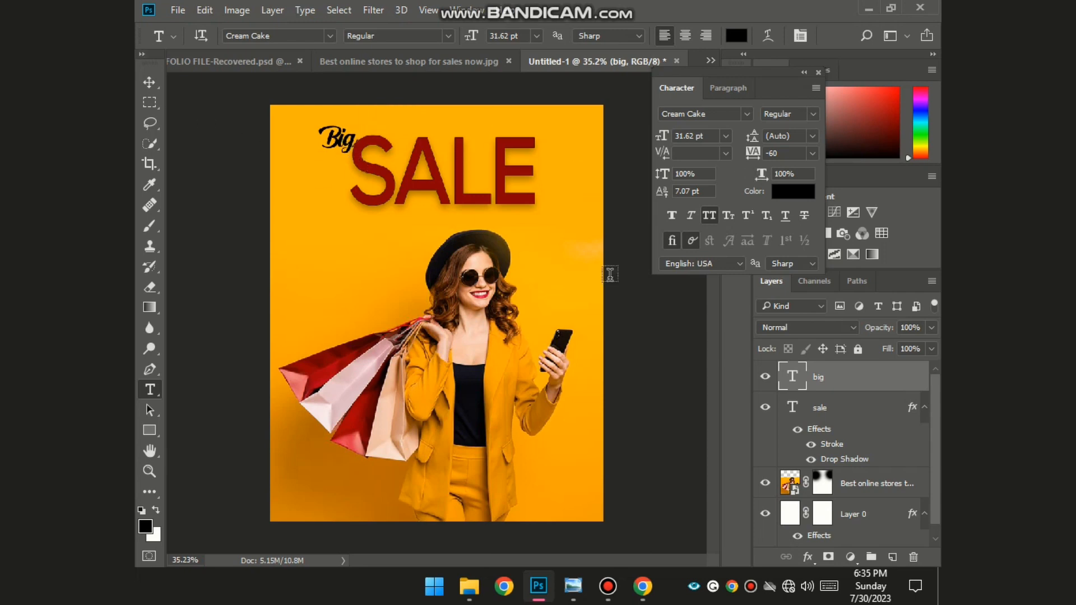
{"action": "double_click", "coordinate": [792, 381]}
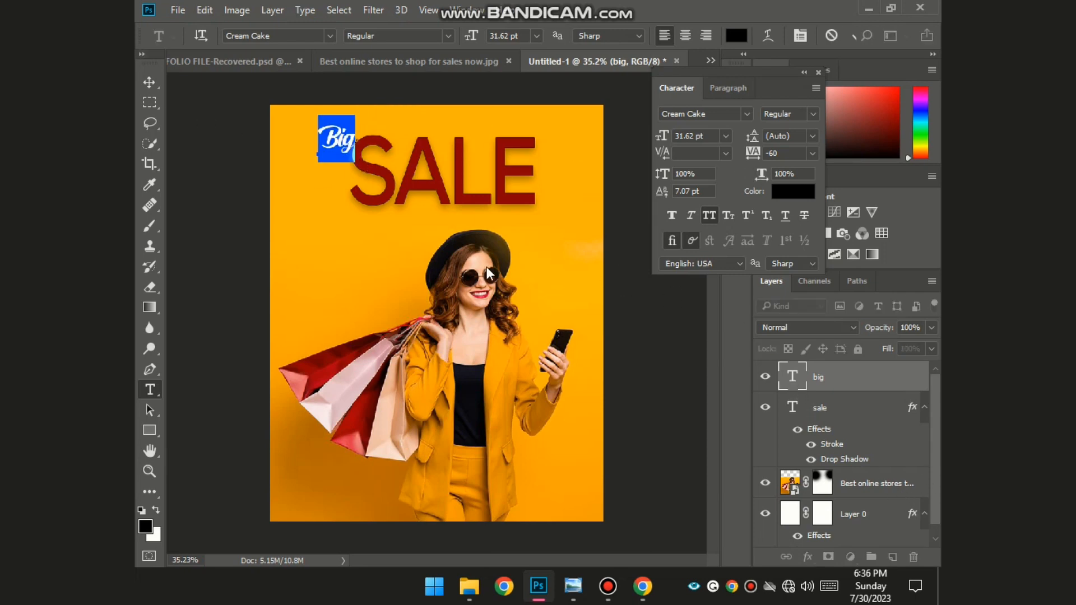
{"action": "left_click", "coordinate": [793, 192]}
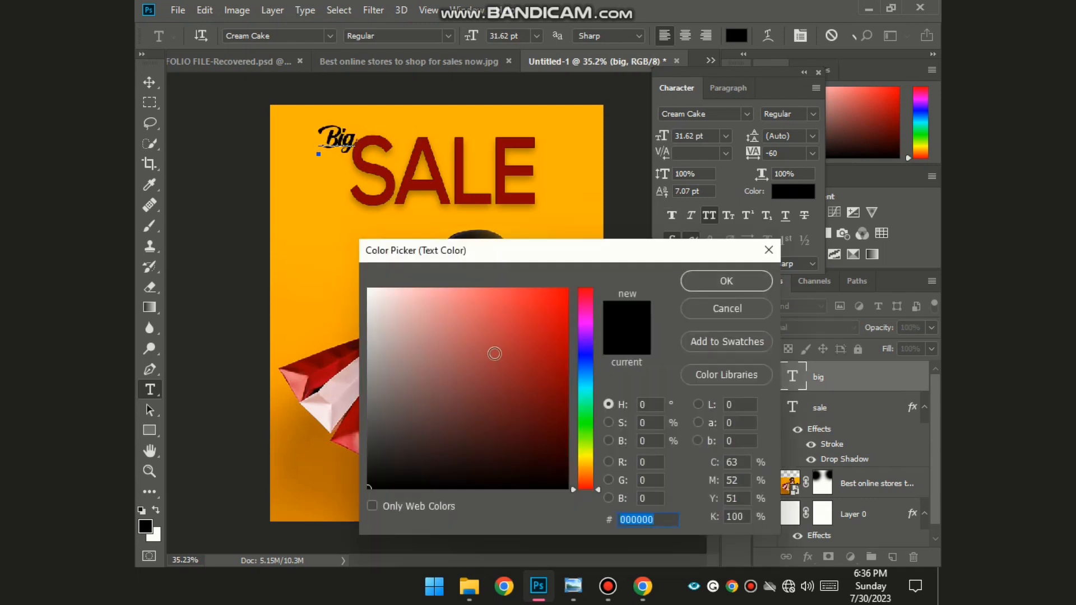
{"action": "type", "text": "ffffff"}
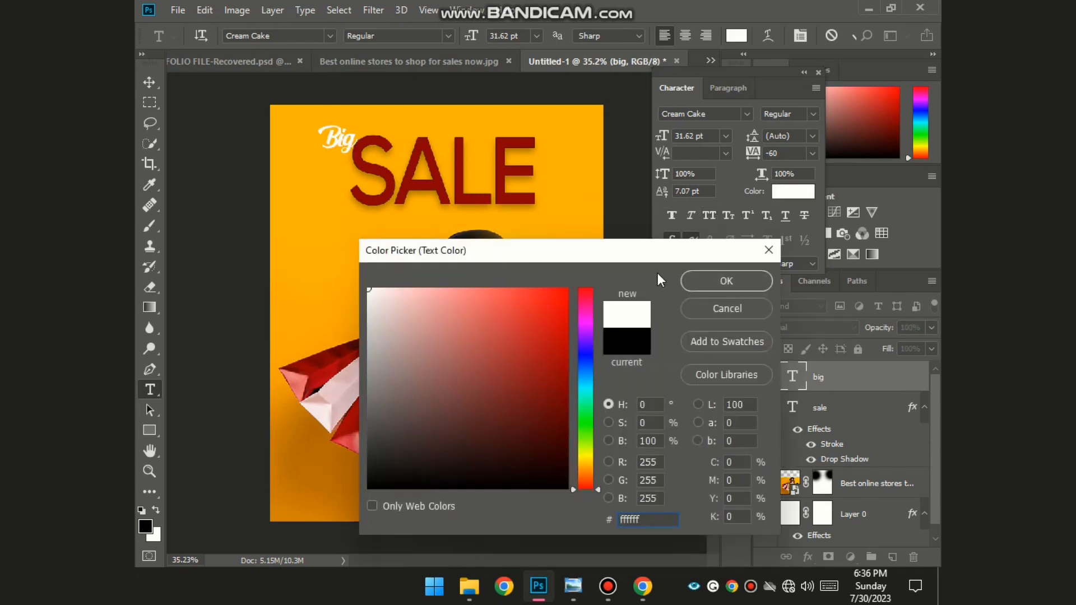
{"action": "left_click", "coordinate": [715, 281]}
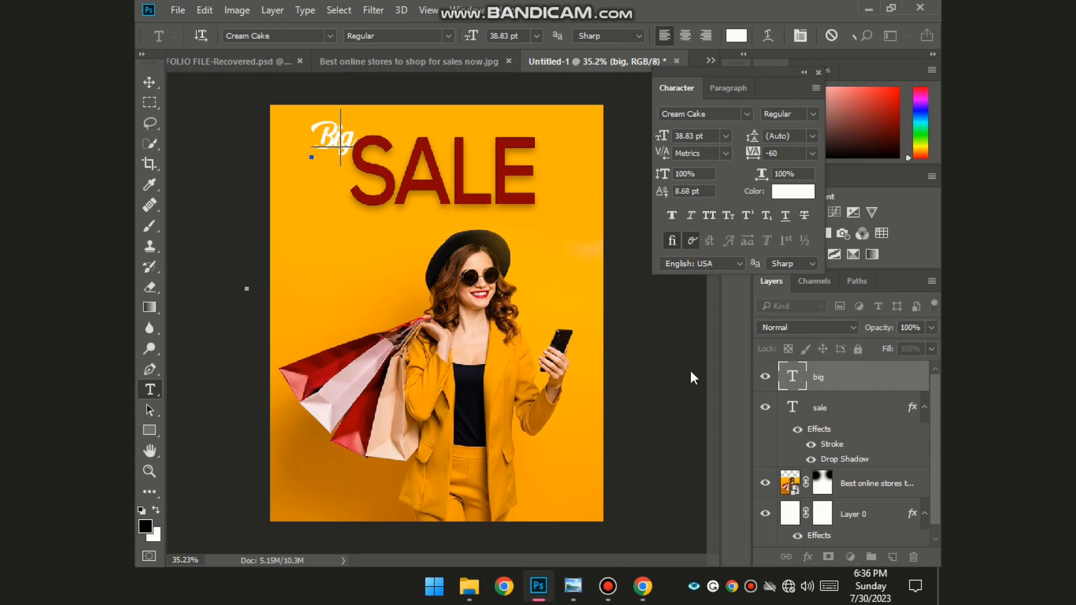
{"action": "key", "text": "ctrl+Return"}
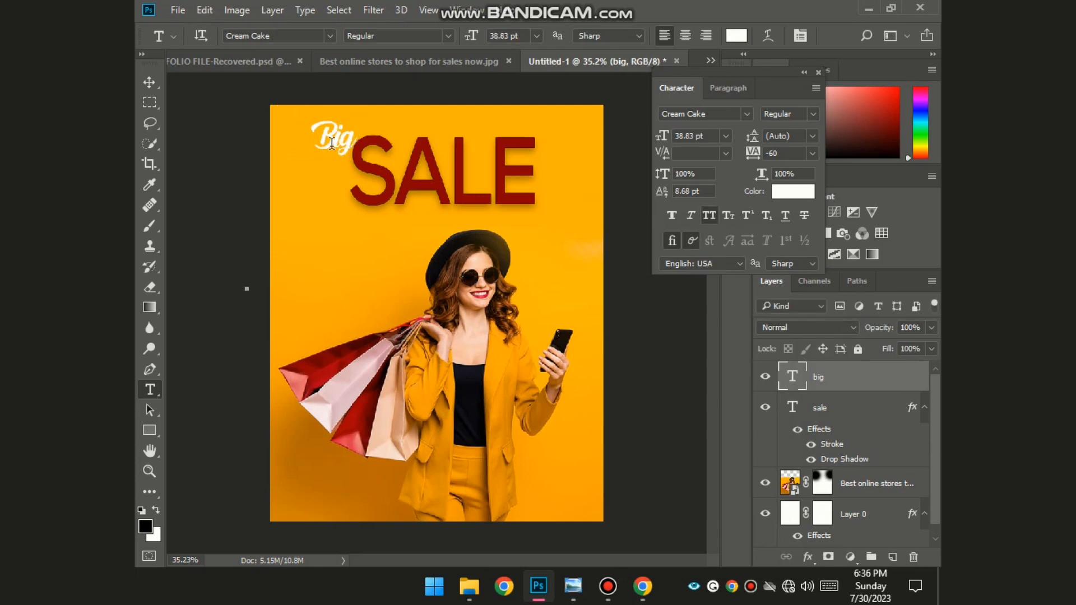
{"action": "left_click", "coordinate": [334, 144]}
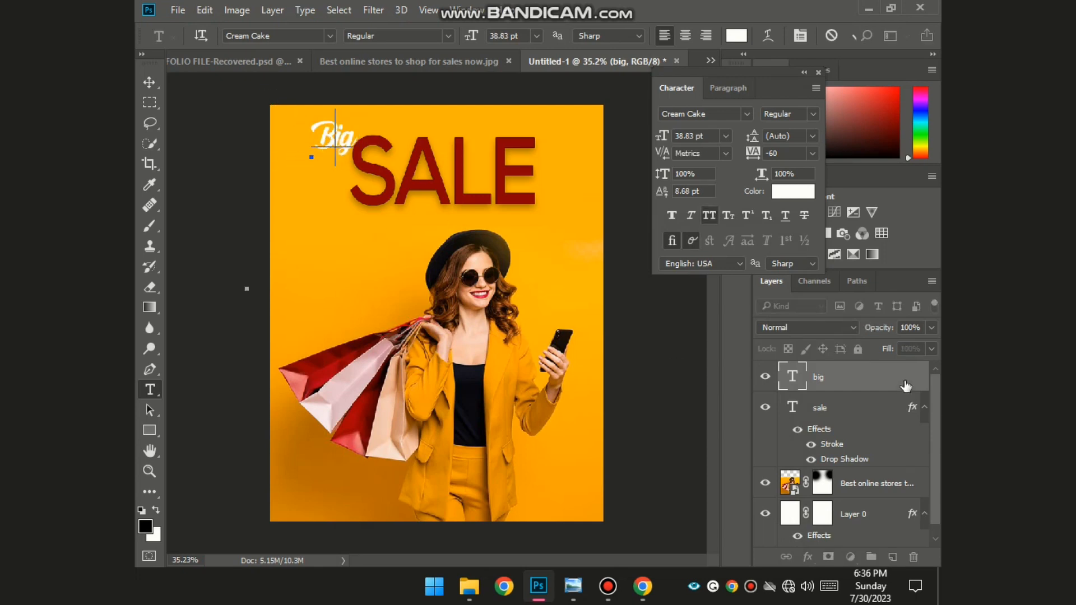
- Give the big layer a Drop Shadow effect, leaving Outer Glow off
{"action": "double_click", "coordinate": [905, 385]}
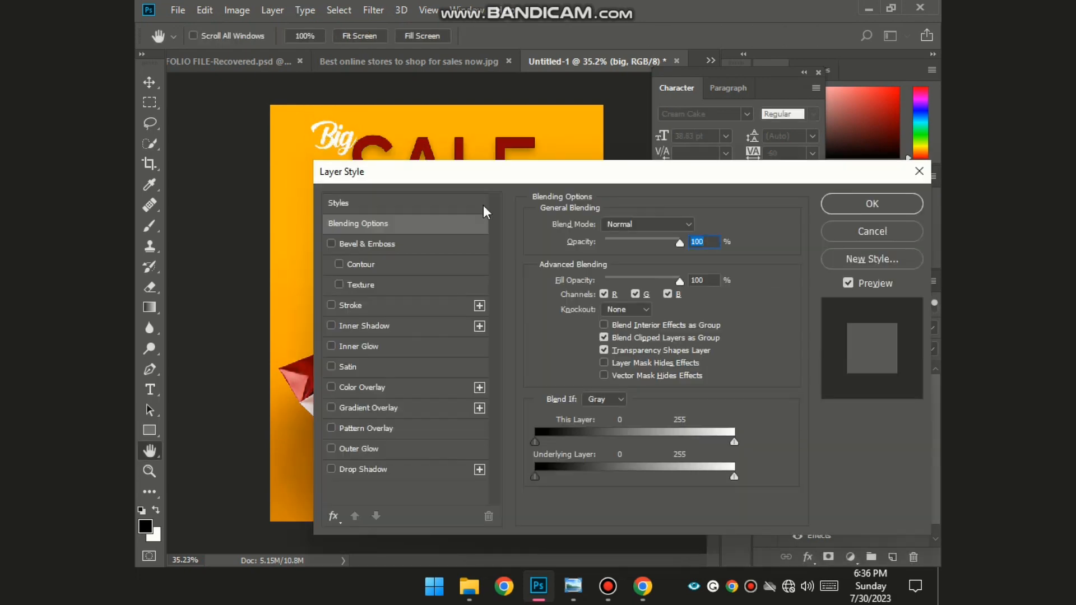
{"action": "left_click", "coordinate": [331, 469]}
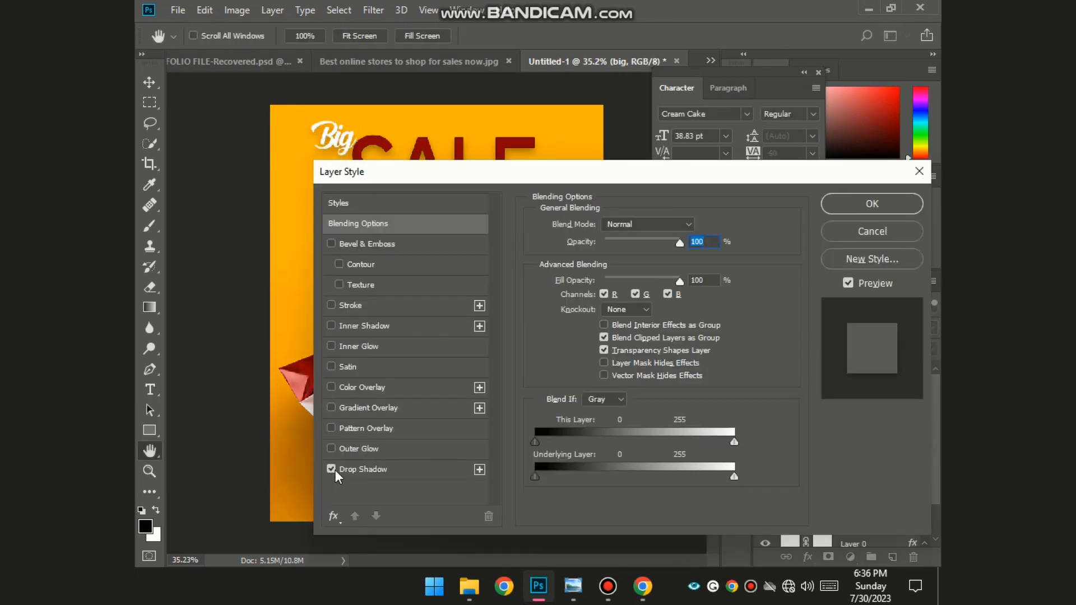
{"action": "left_click_drag", "start_coordinate": [539, 172], "coordinate": [772, 137]}
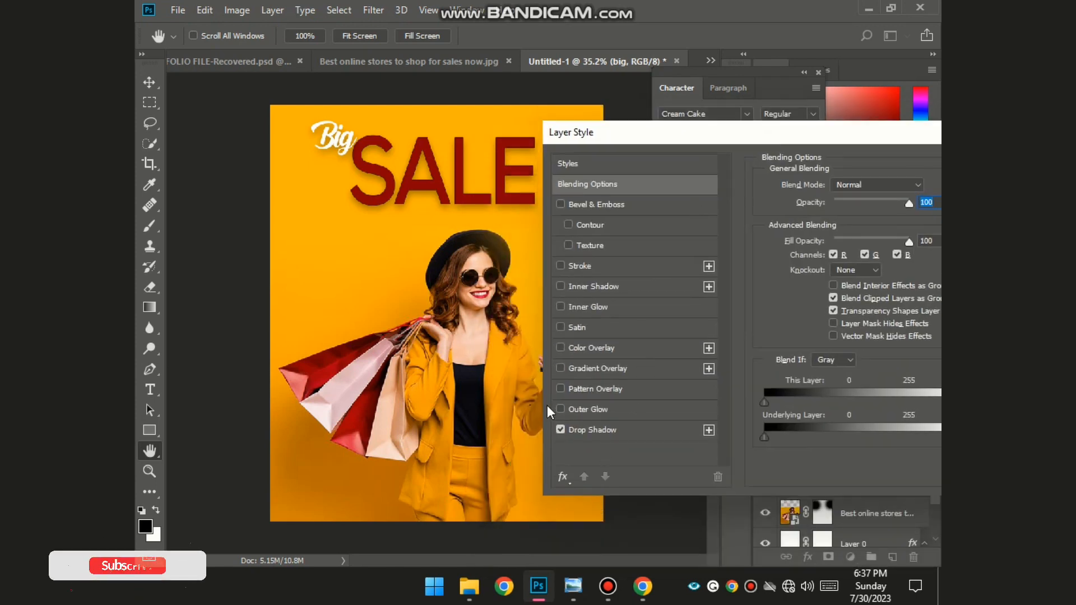
{"action": "left_click", "coordinate": [561, 409]}
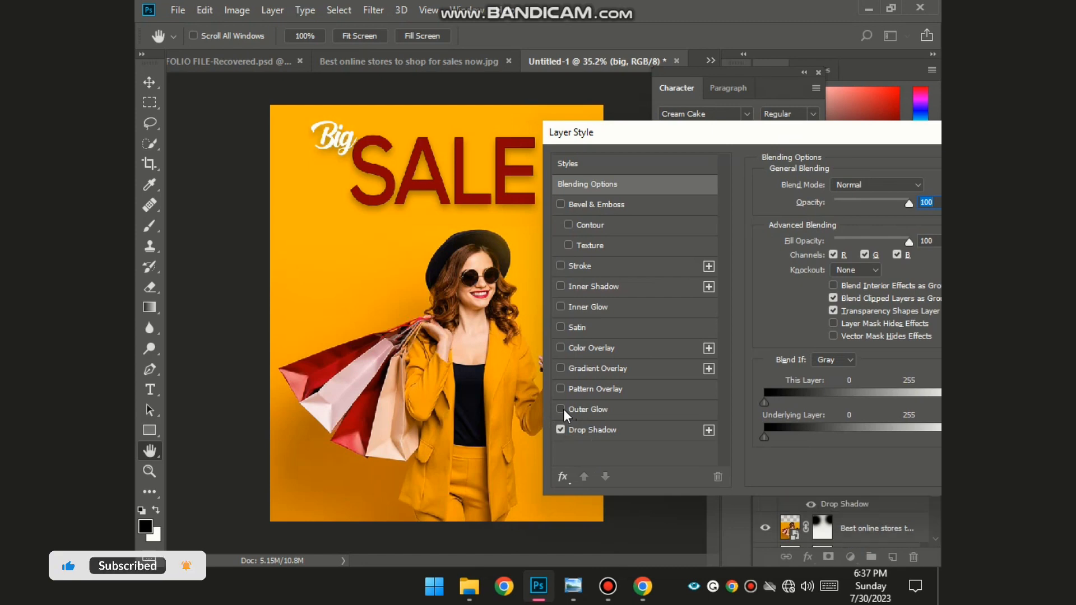
{"action": "left_click", "coordinate": [563, 409]}
{"action": "left_click_drag", "start_coordinate": [854, 131], "coordinate": [516, 177]}
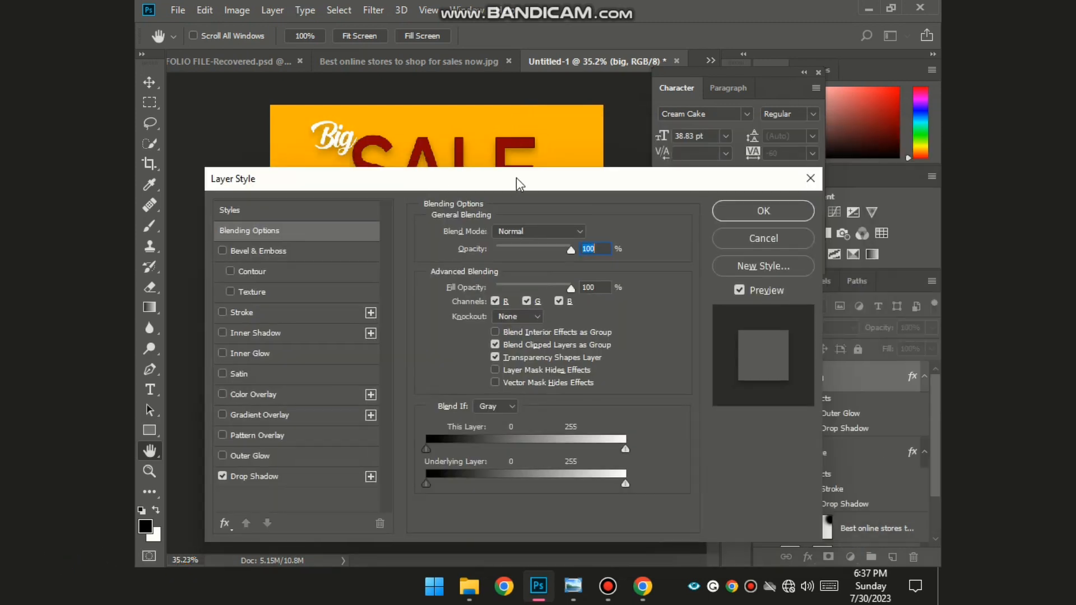
{"action": "left_click", "coordinate": [775, 208]}
{"action": "left_click", "coordinate": [768, 210]}
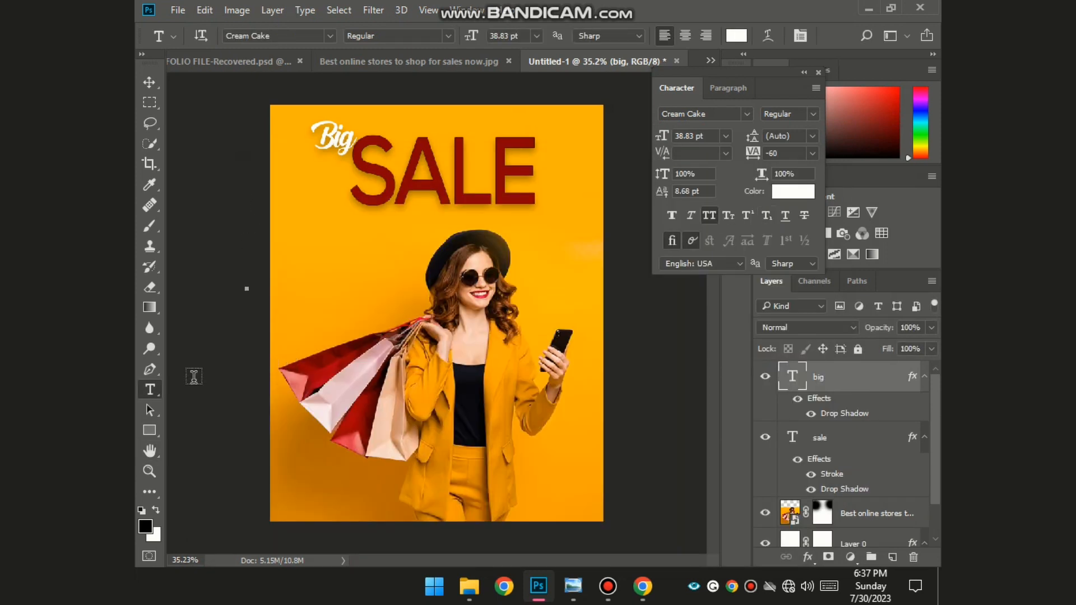
- Type a white '70' left of the woman and enlarge it to about 92 pt
{"action": "left_click", "coordinate": [296, 272]}
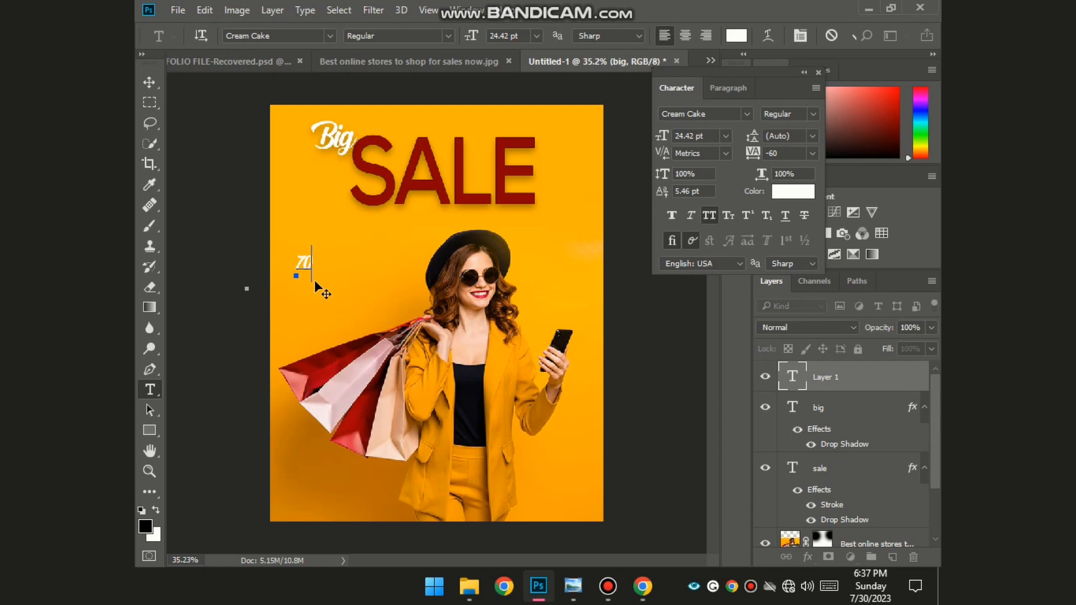
{"action": "type", "text": "70"}
{"action": "key", "text": "BackSpace"}
{"action": "key", "text": "ctrl+a"}
{"action": "left_click", "coordinate": [747, 116]}
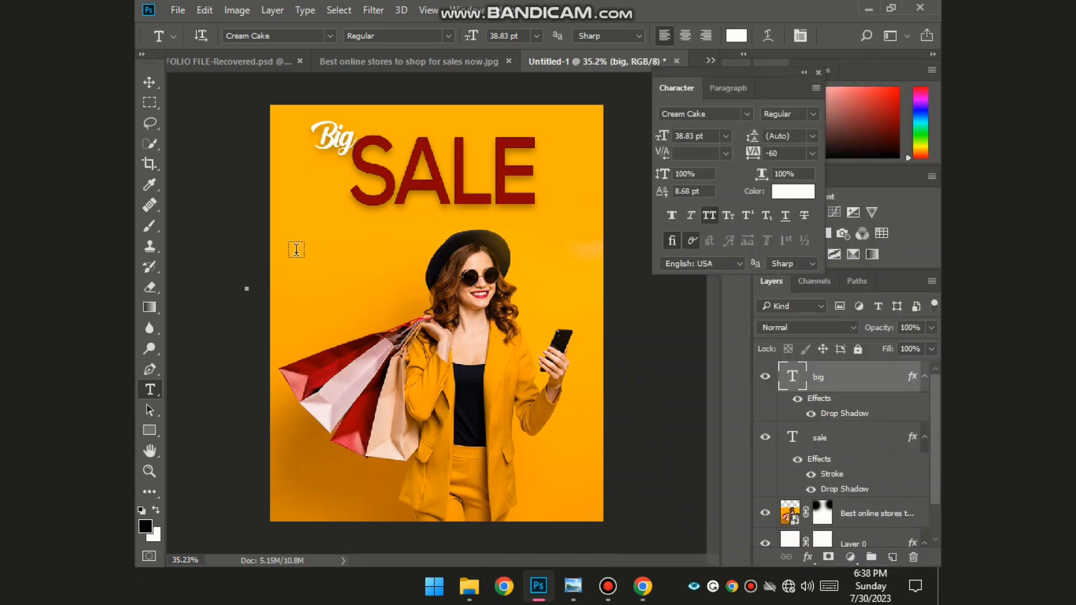
{"action": "left_click", "coordinate": [295, 251]}
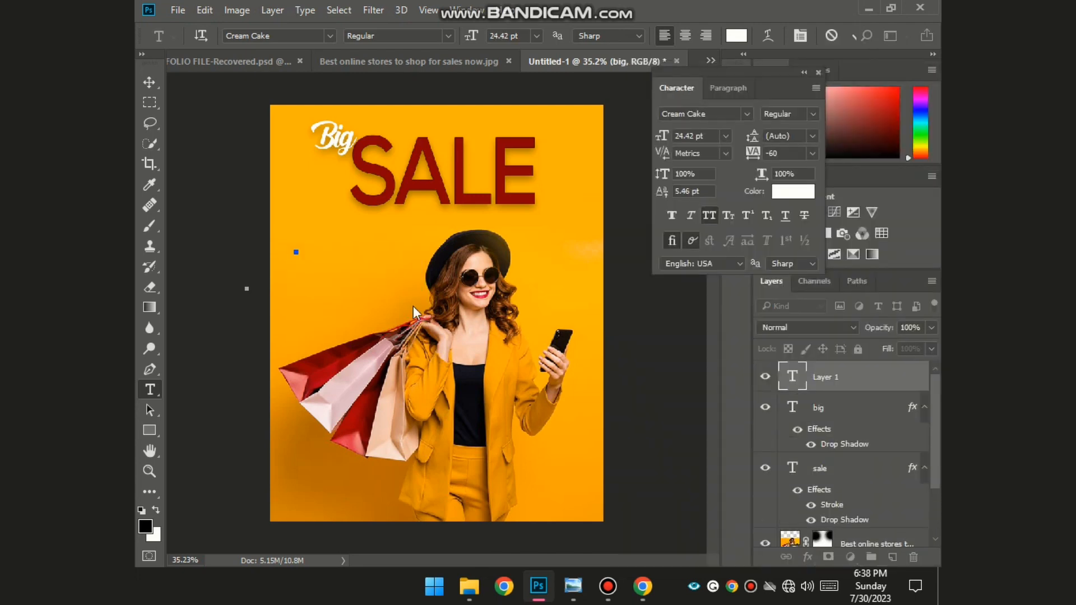
{"action": "type", "text": "70"}
{"action": "key", "text": "ctrl"}
{"action": "left_click_drag", "start_coordinate": [312, 252], "coordinate": [377, 336]}
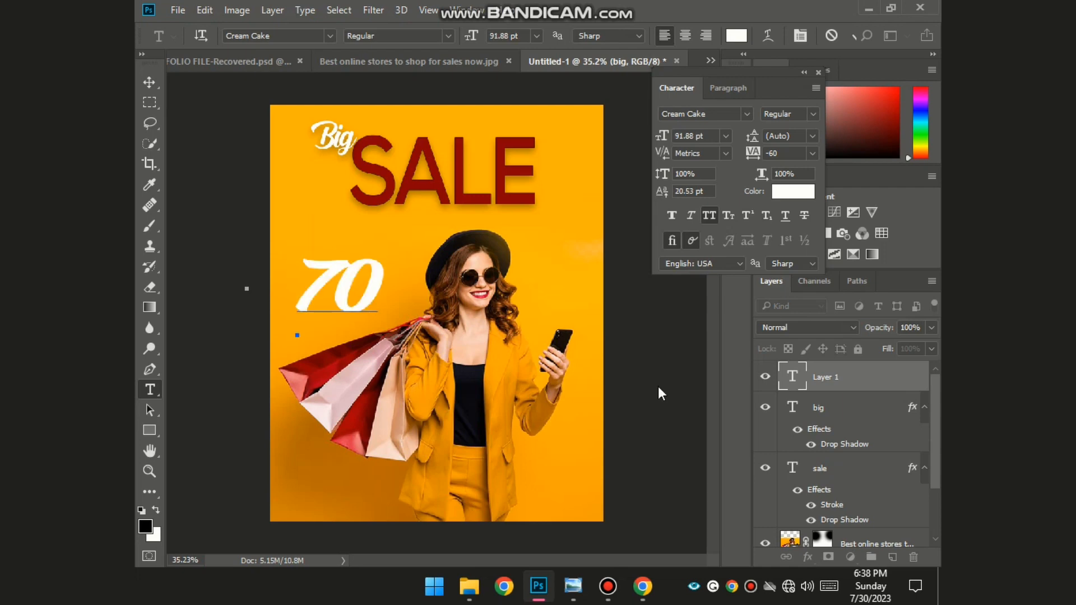
{"action": "left_click", "coordinate": [661, 392]}
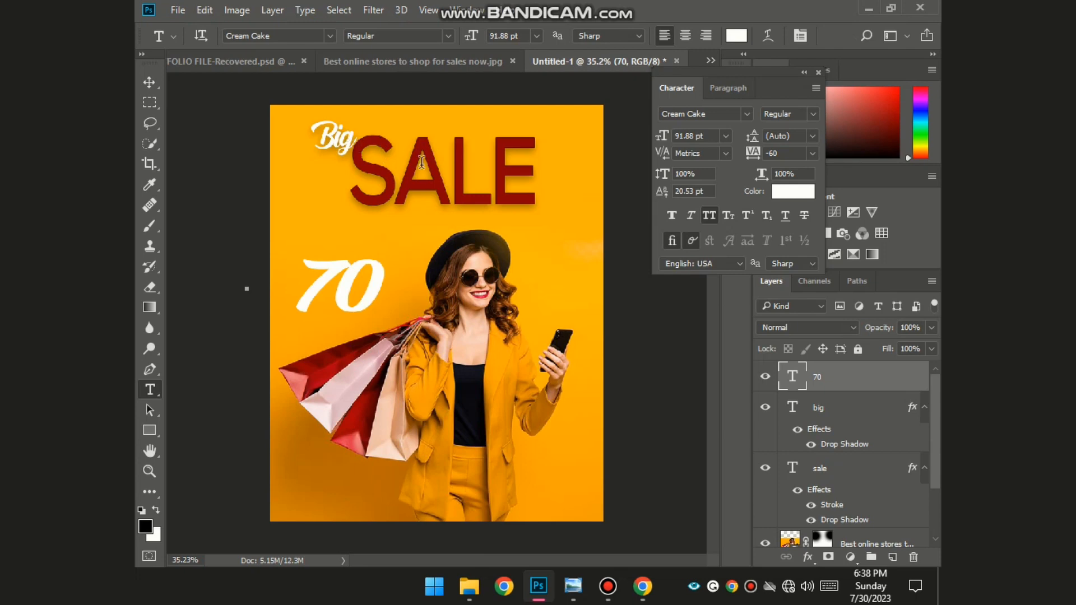
- Shrink Big and SALE slightly, lower them a little, and move the 70 under SALE
{"action": "left_click", "coordinate": [853, 411], "text": "shift"}
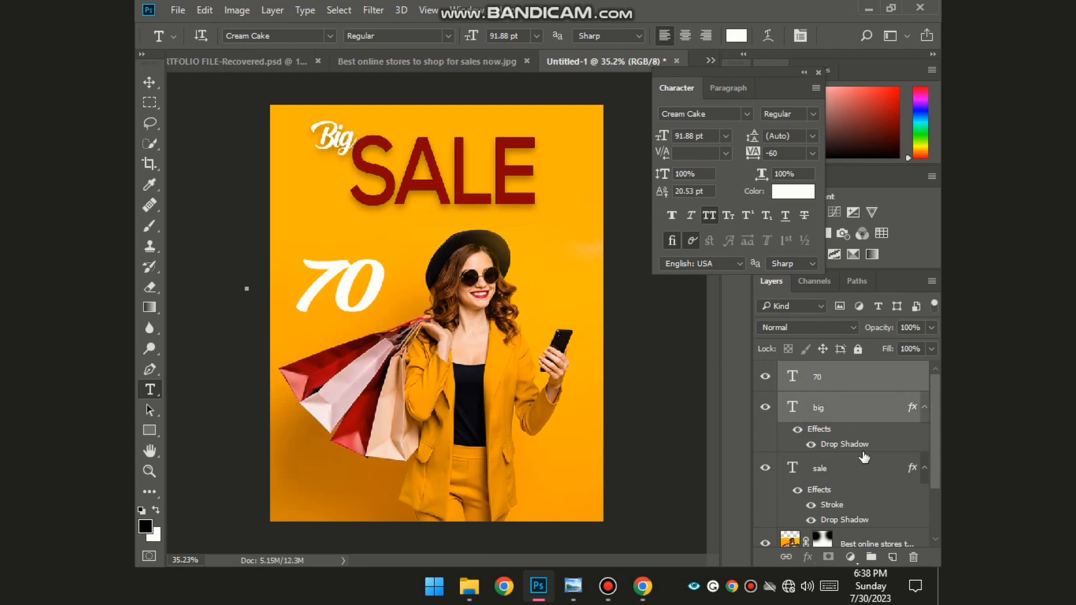
{"action": "left_click", "coordinate": [863, 454]}
{"action": "left_click", "coordinate": [864, 474]}
{"action": "left_click", "coordinate": [850, 431], "text": "shift"}
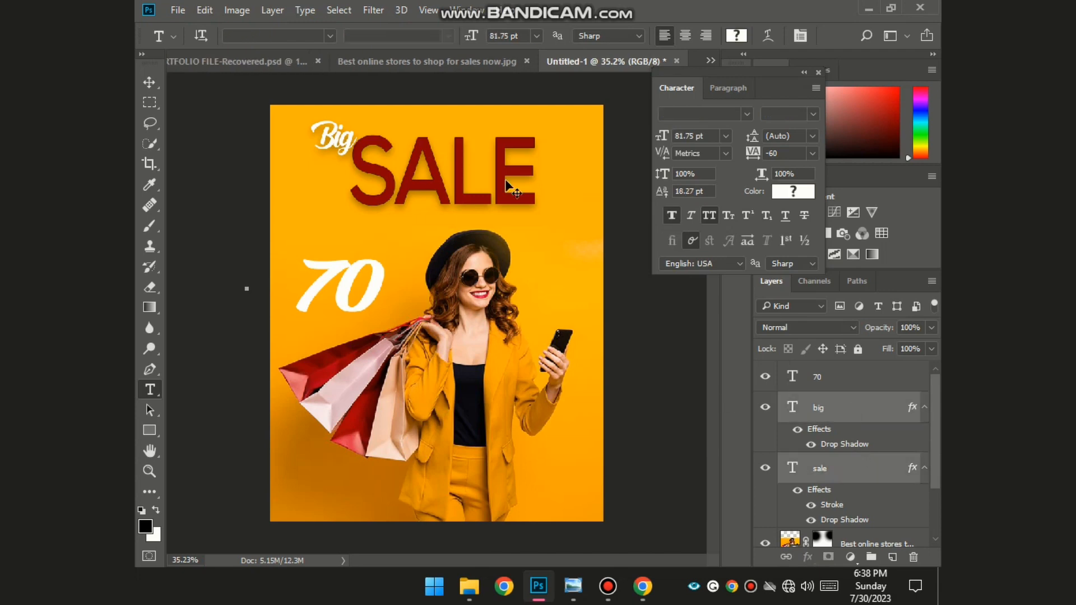
{"action": "key", "text": "ctrl+t"}
{"action": "left_click_drag", "start_coordinate": [536, 206], "coordinate": [506, 195]}
{"action": "left_click_drag", "start_coordinate": [446, 147], "coordinate": [446, 157]}
{"action": "left_click", "coordinate": [830, 36]}
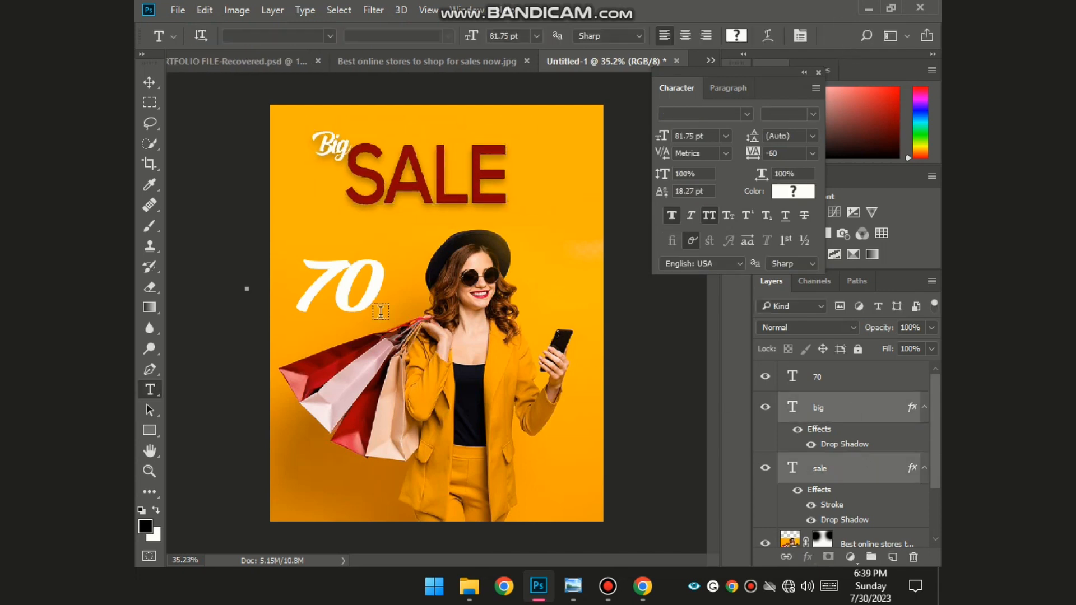
{"action": "left_click", "coordinate": [148, 77]}
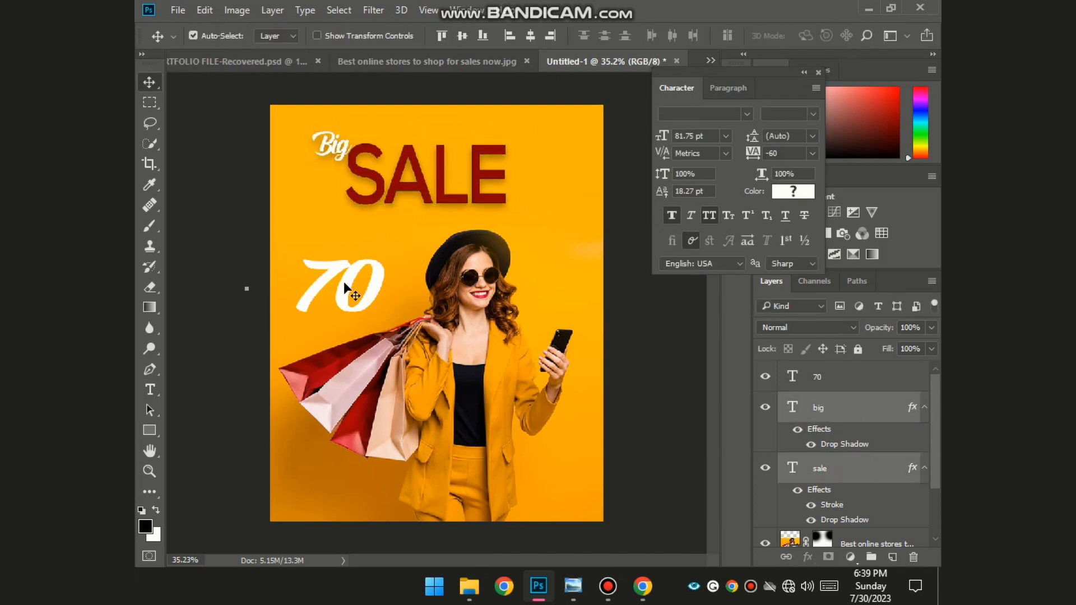
{"action": "left_click_drag", "start_coordinate": [344, 281], "coordinate": [382, 285]}
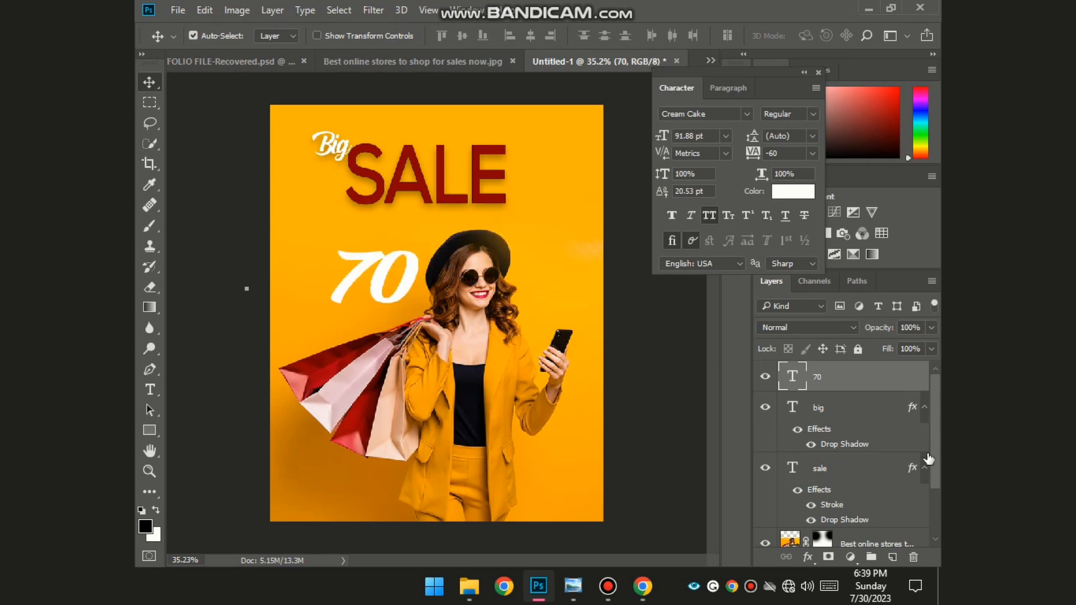
- Give the 70 layer a Drop Shadow layer style
{"action": "double_click", "coordinate": [918, 379]}
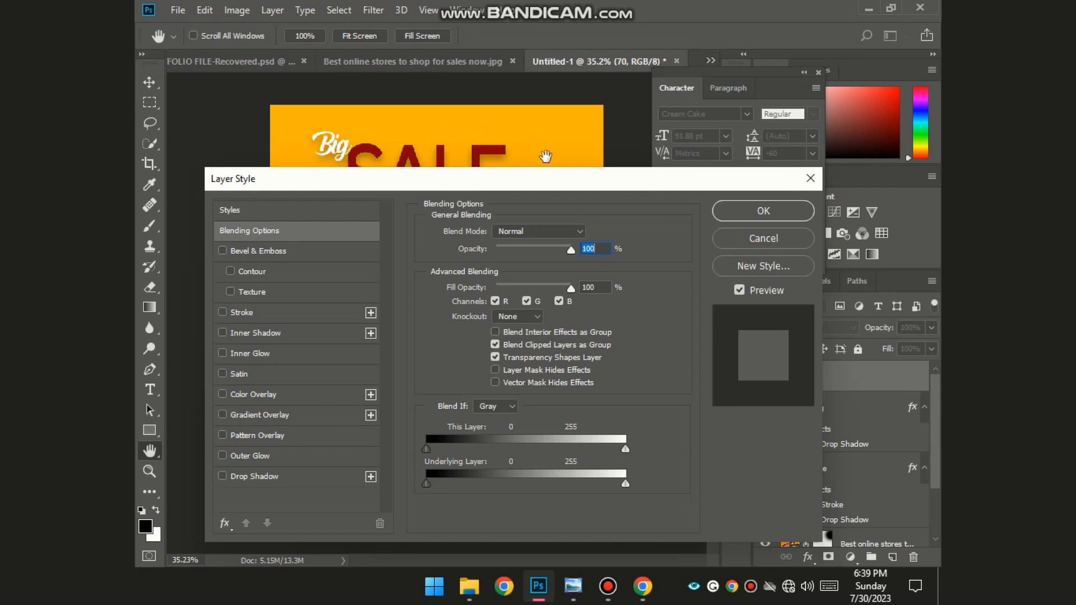
{"action": "left_click_drag", "start_coordinate": [504, 186], "coordinate": [905, 130]}
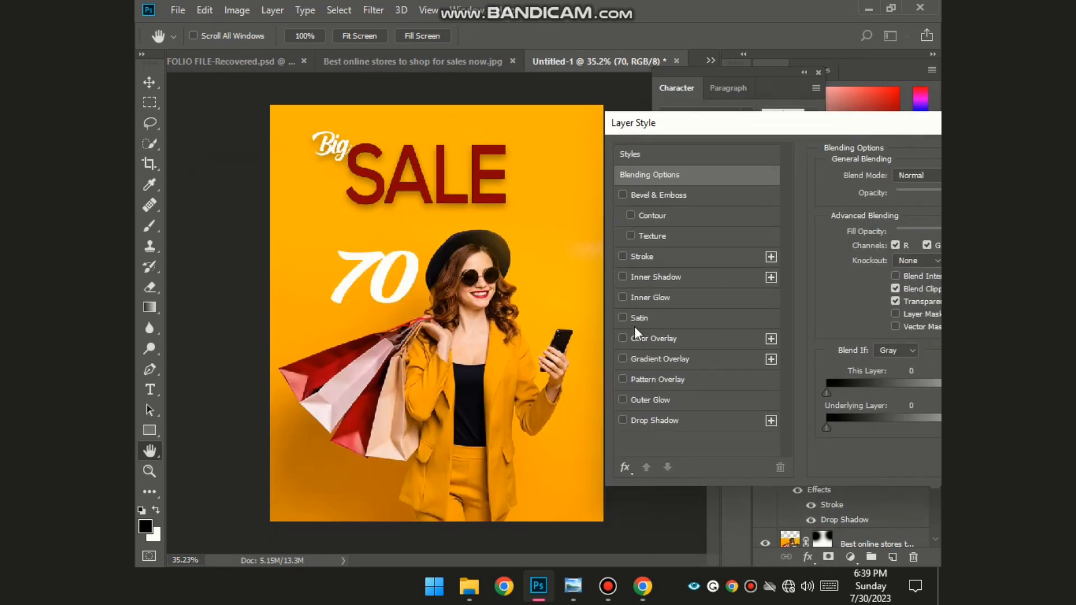
{"action": "left_click", "coordinate": [623, 420]}
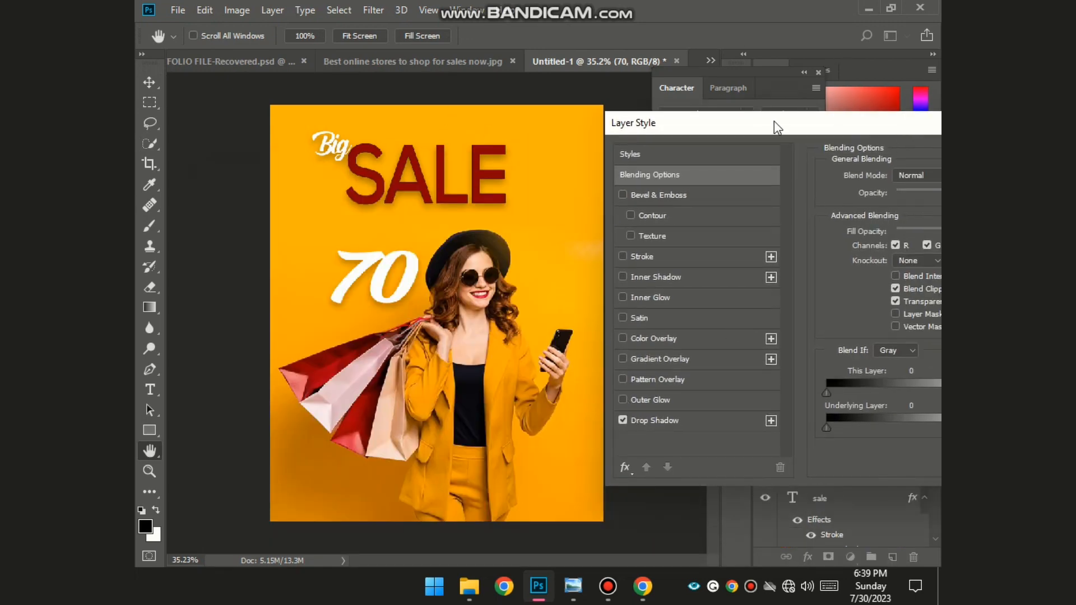
{"action": "left_click_drag", "start_coordinate": [774, 123], "coordinate": [417, 229]}
{"action": "left_click", "coordinate": [836, 264]}
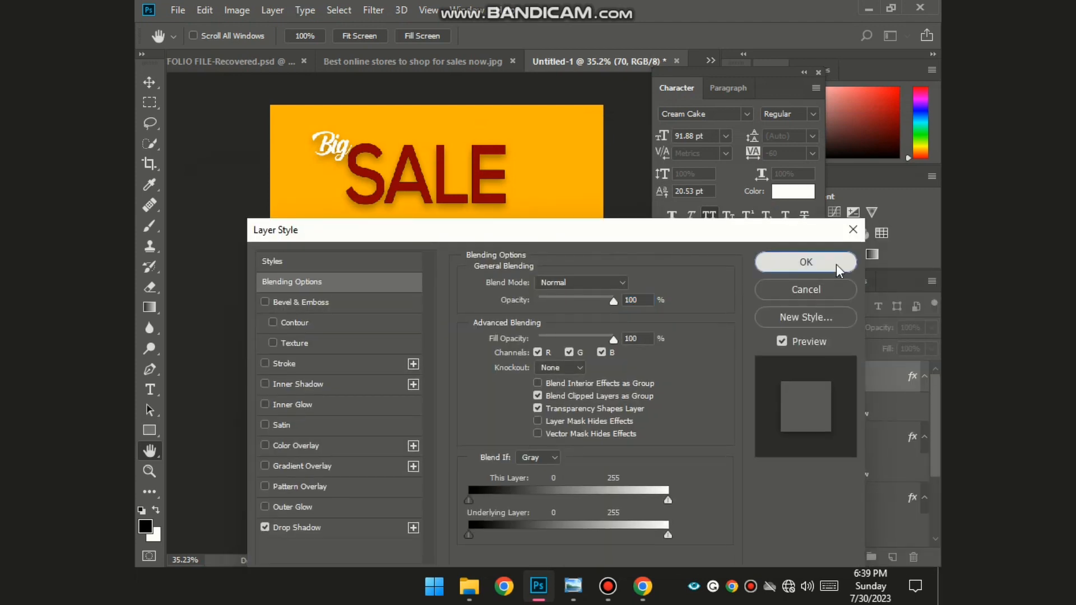
- Shrink the 70 to about 49 pt and move it right of SALE
{"action": "left_click", "coordinate": [150, 390]}
{"action": "left_click", "coordinate": [381, 279]}
{"action": "left_click_drag", "start_coordinate": [420, 325], "coordinate": [379, 262]}
{"action": "left_click_drag", "start_coordinate": [354, 212], "coordinate": [350, 201]}
{"action": "left_click_drag", "start_coordinate": [357, 238], "coordinate": [537, 187]}
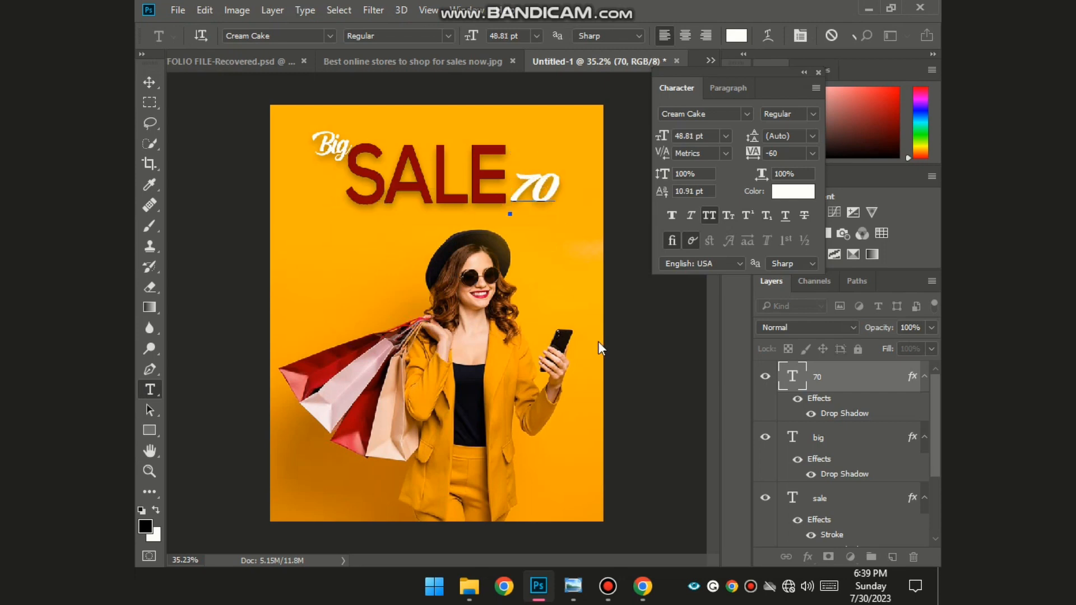
- Set the 70 in Gadugi and scale it down to about 32 pt beside SALE
{"action": "double_click", "coordinate": [556, 196]}
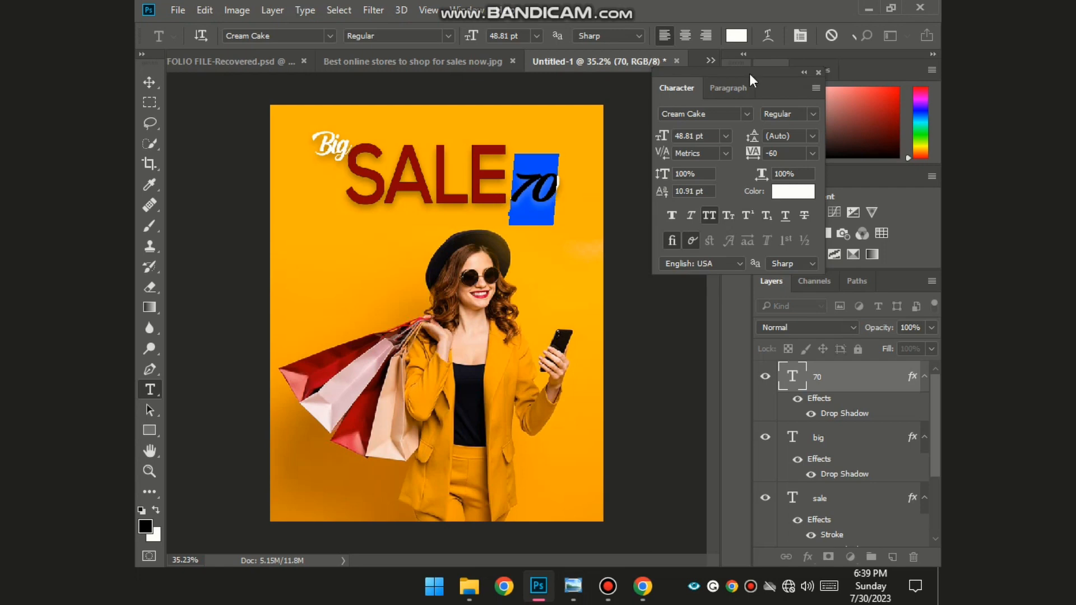
{"action": "left_click", "coordinate": [747, 114]}
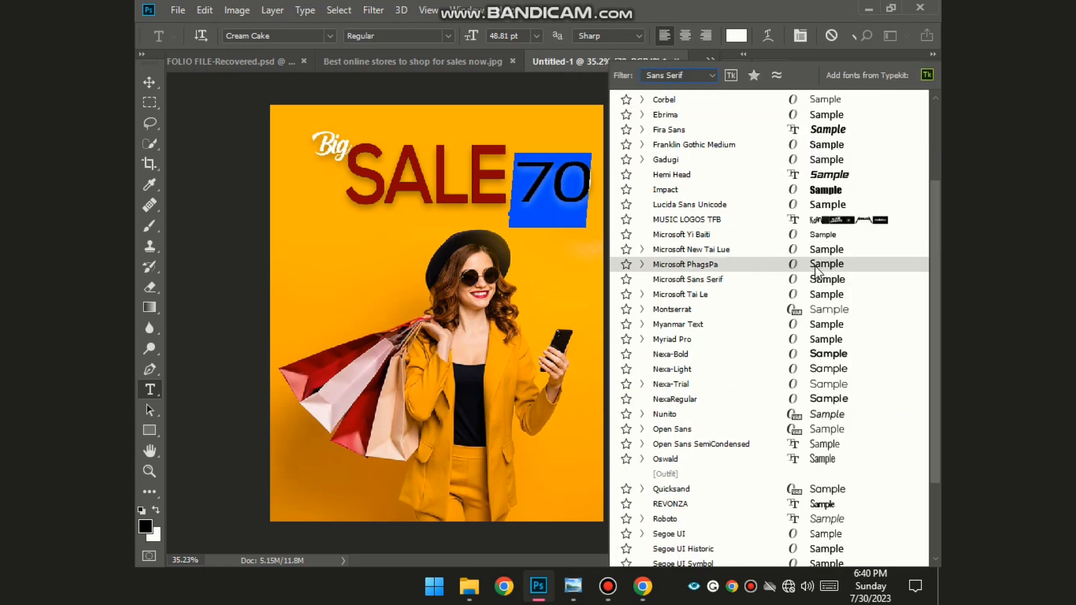
{"action": "scroll", "coordinate": [824, 449], "scroll_direction": "up", "scroll_amount": 4}
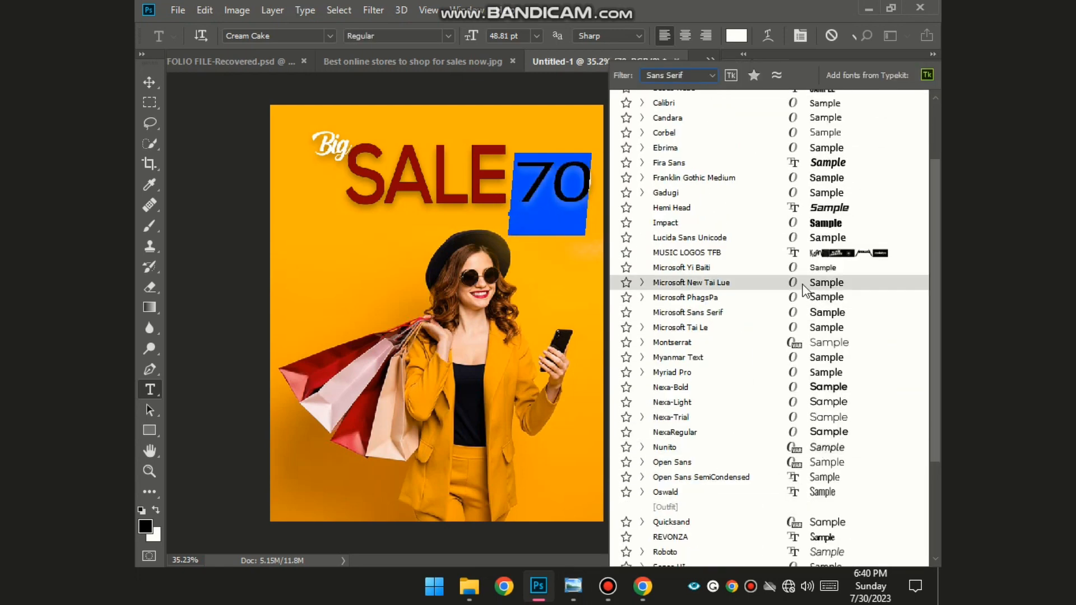
{"action": "scroll", "coordinate": [833, 342], "scroll_direction": "up", "scroll_amount": 2}
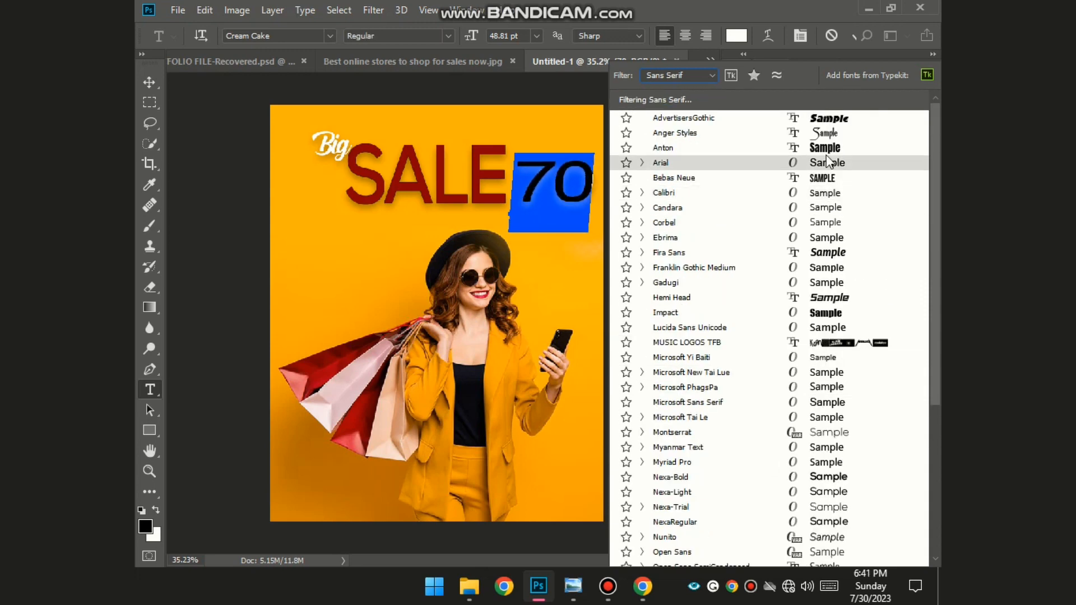
{"action": "left_click", "coordinate": [833, 283]}
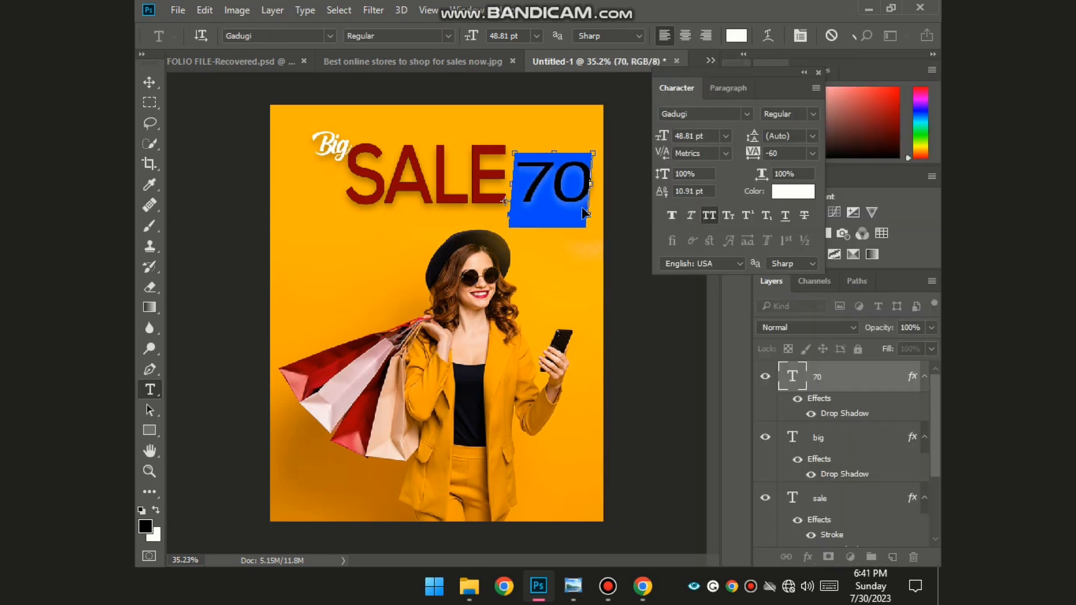
{"action": "left_click_drag", "start_coordinate": [587, 220], "coordinate": [560, 201]}
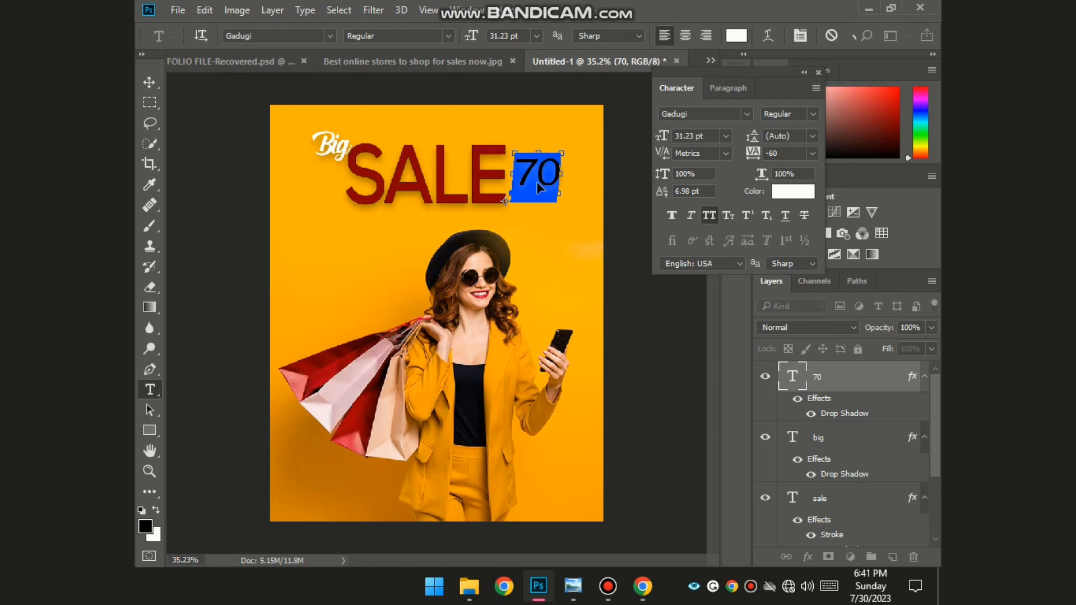
{"action": "mouse_move", "coordinate": [537, 182]}
{"action": "left_mouse_down"}
{"action": "mouse_move", "coordinate": [536, 202]}
{"action": "mouse_move", "coordinate": [537, 191]}
{"action": "left_mouse_up"}
{"action": "left_click", "coordinate": [641, 289]}
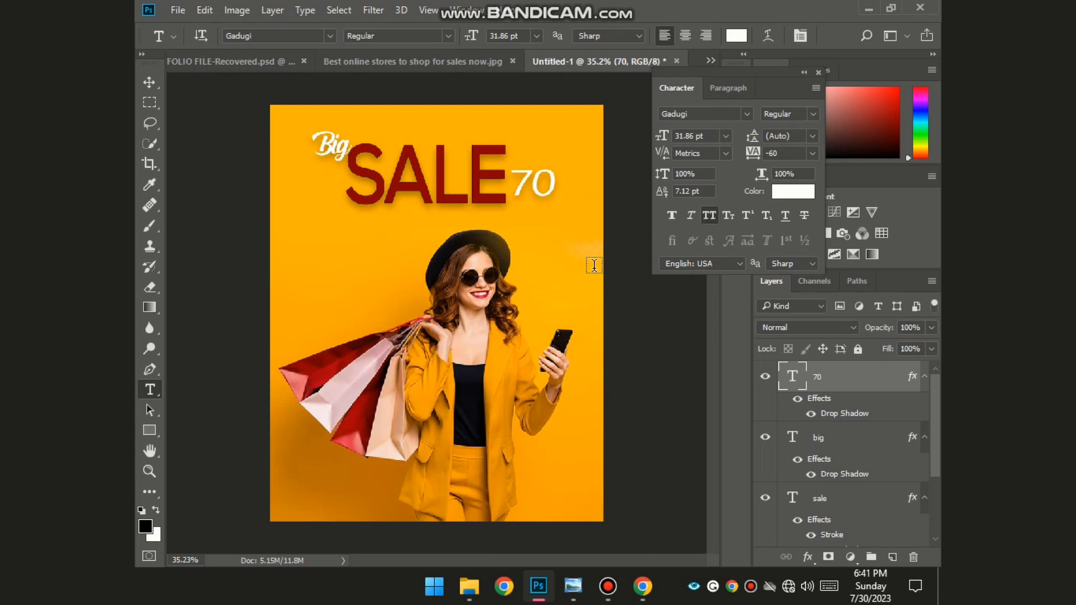
- Add a small white '%' right beside the 70
{"action": "left_click", "coordinate": [554, 182]}
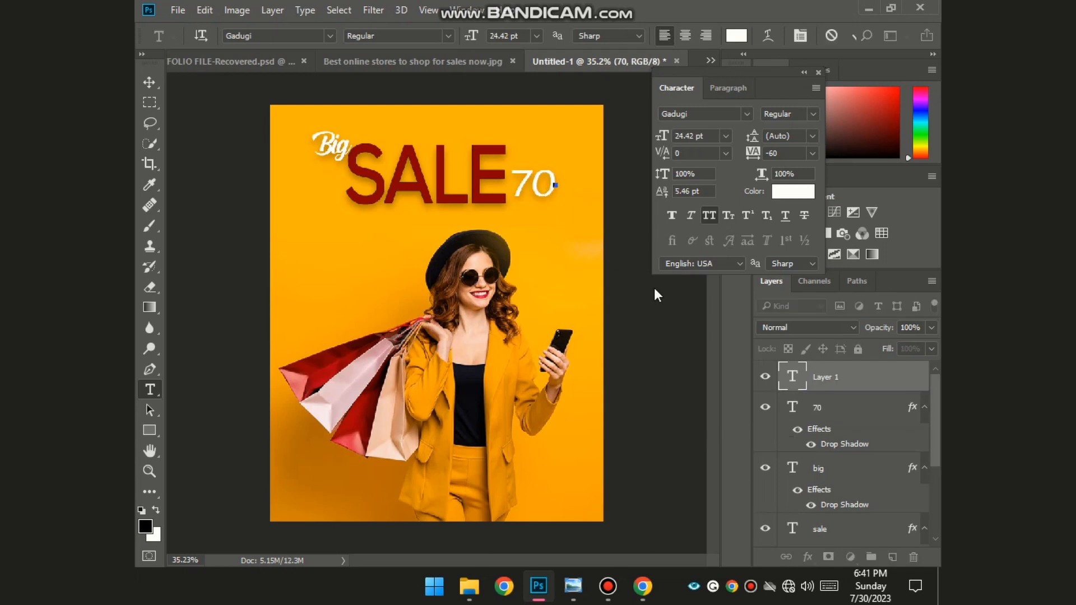
{"action": "type", "text": "%"}
{"action": "left_click_drag", "start_coordinate": [570, 167], "coordinate": [573, 182]}
{"action": "scroll", "coordinate": [573, 182], "scroll_direction": "up", "scroll_amount": 7}
{"action": "left_click_drag", "start_coordinate": [597, 252], "coordinate": [579, 205]}
{"action": "key", "text": "Return"}
- Add a white 'OFF' text below the 70%
{"action": "left_click", "coordinate": [359, 269]}
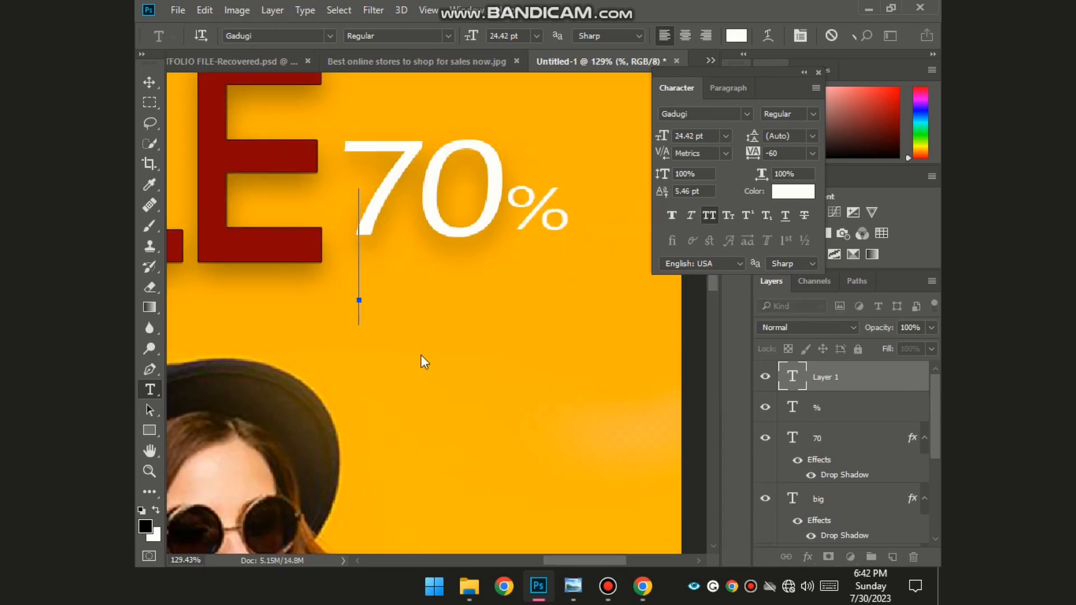
{"action": "type", "text": "OFF"}
{"action": "left_click_drag", "start_coordinate": [477, 256], "coordinate": [480, 305]}
{"action": "scroll", "coordinate": [597, 356], "scroll_direction": "down", "scroll_amount": 3}
{"action": "key", "text": "ctrl+Return"}
{"action": "scroll", "coordinate": [432, 175], "scroll_direction": "up", "scroll_amount": 3}
{"action": "left_click", "coordinate": [446, 111]}
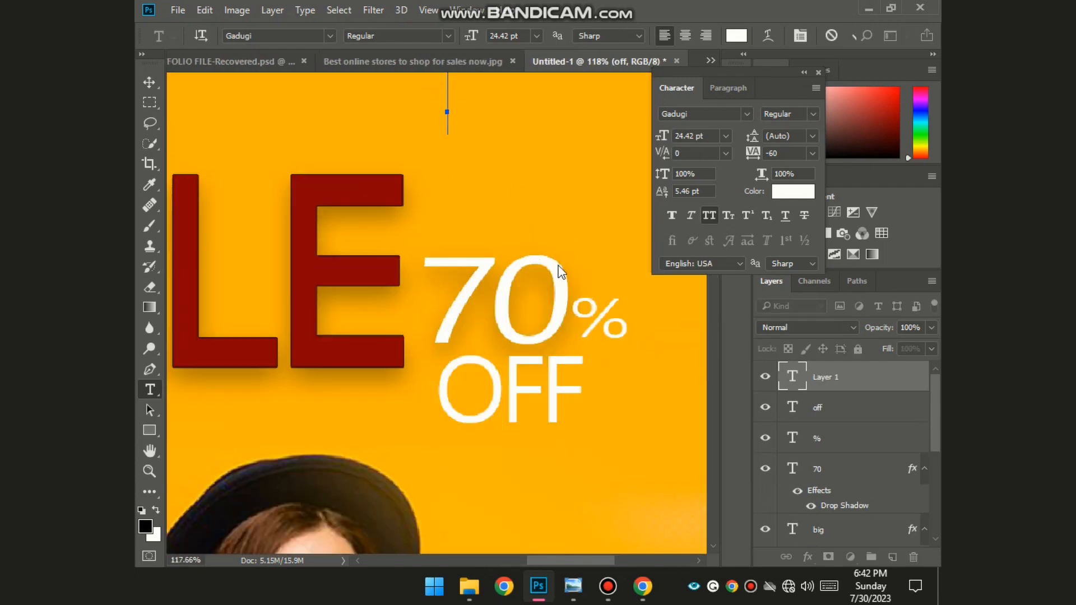
{"action": "scroll", "coordinate": [561, 272], "scroll_direction": "down", "scroll_amount": 1}
{"action": "left_click", "coordinate": [689, 417]}
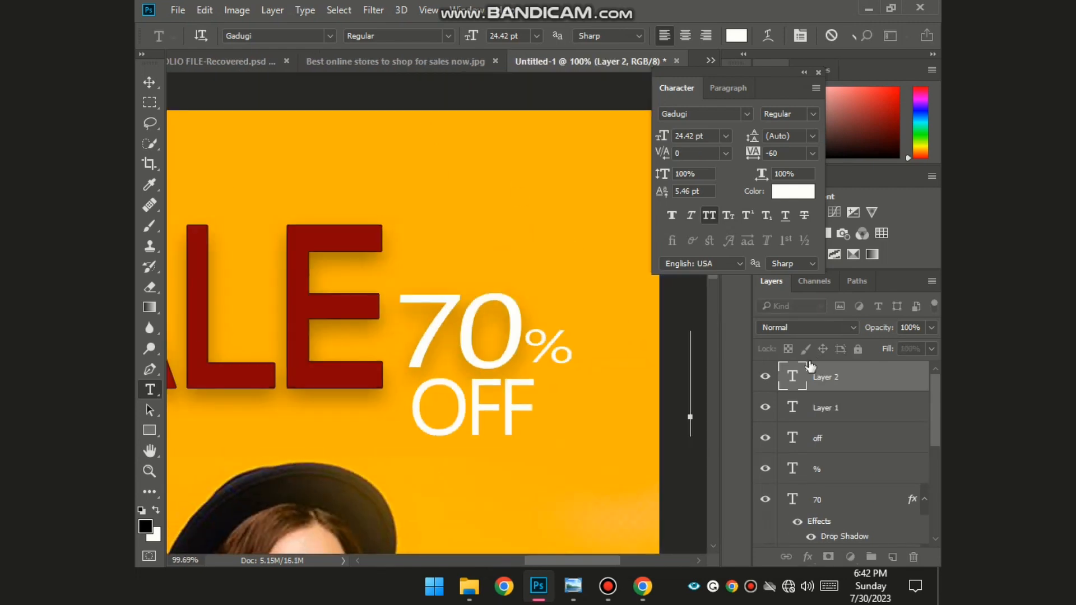
- Delete the two empty text layers and select the % and 70 layers together
{"action": "left_click", "coordinate": [861, 409]}
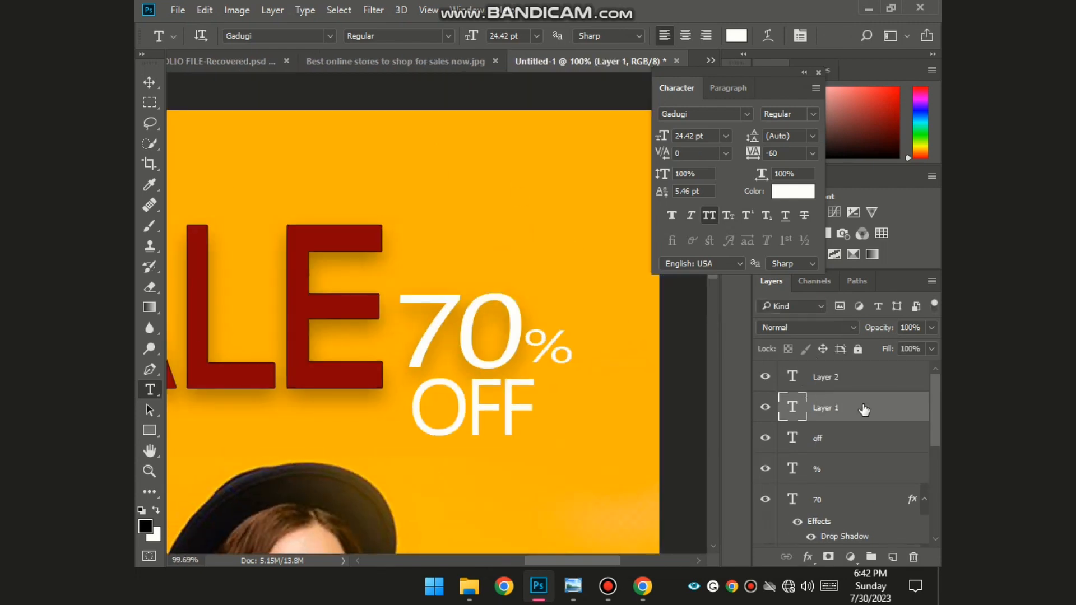
{"action": "left_click", "coordinate": [821, 375]}
{"action": "key", "text": "Delete"}
{"action": "key", "text": "Delete"}
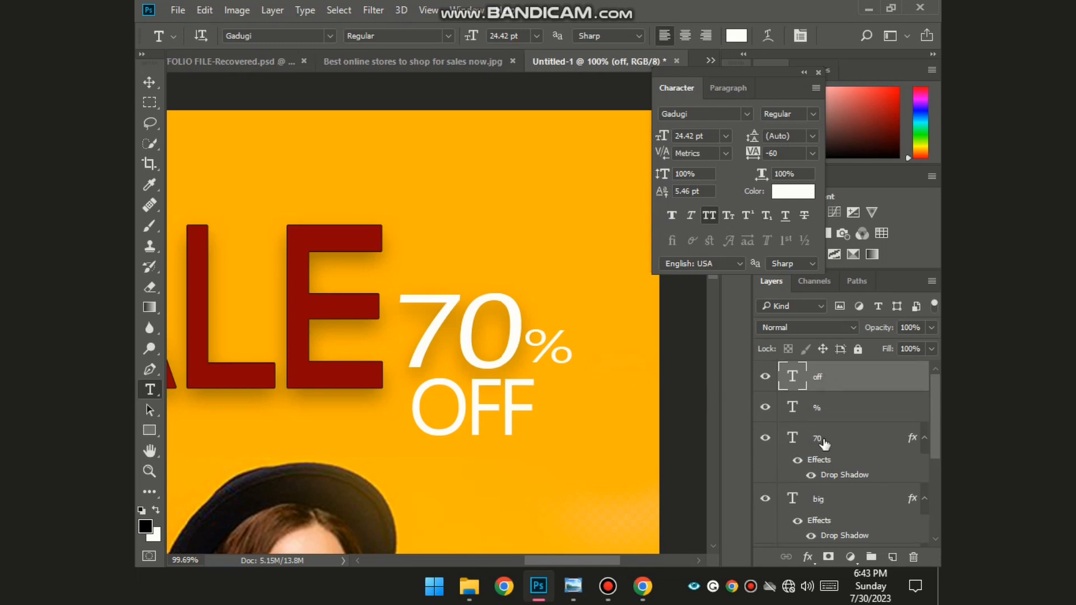
{"action": "left_click", "coordinate": [817, 414]}
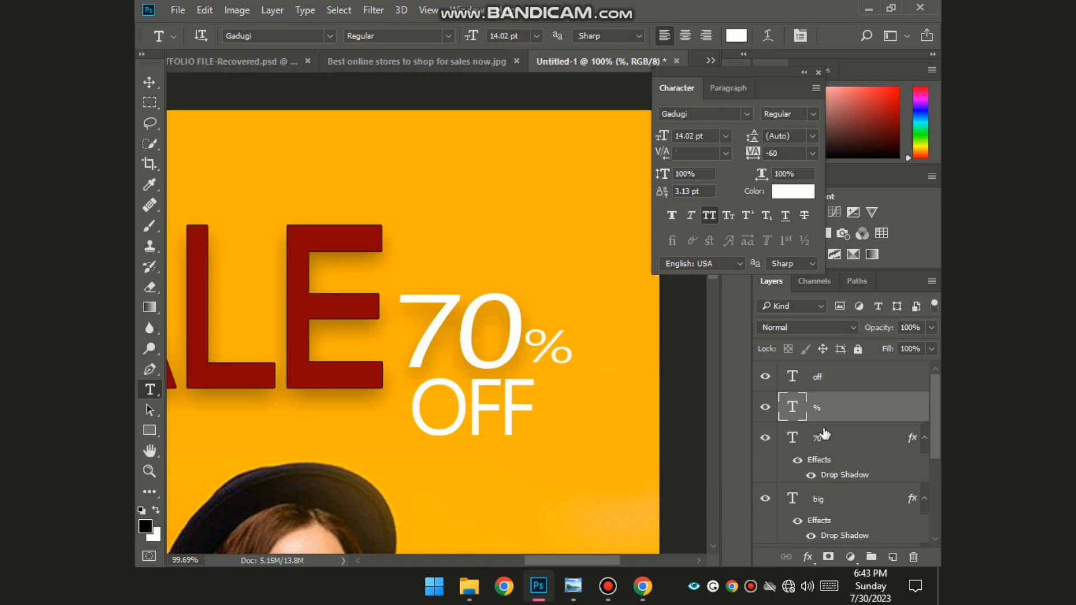
{"action": "left_click", "coordinate": [817, 440], "text": "shift"}
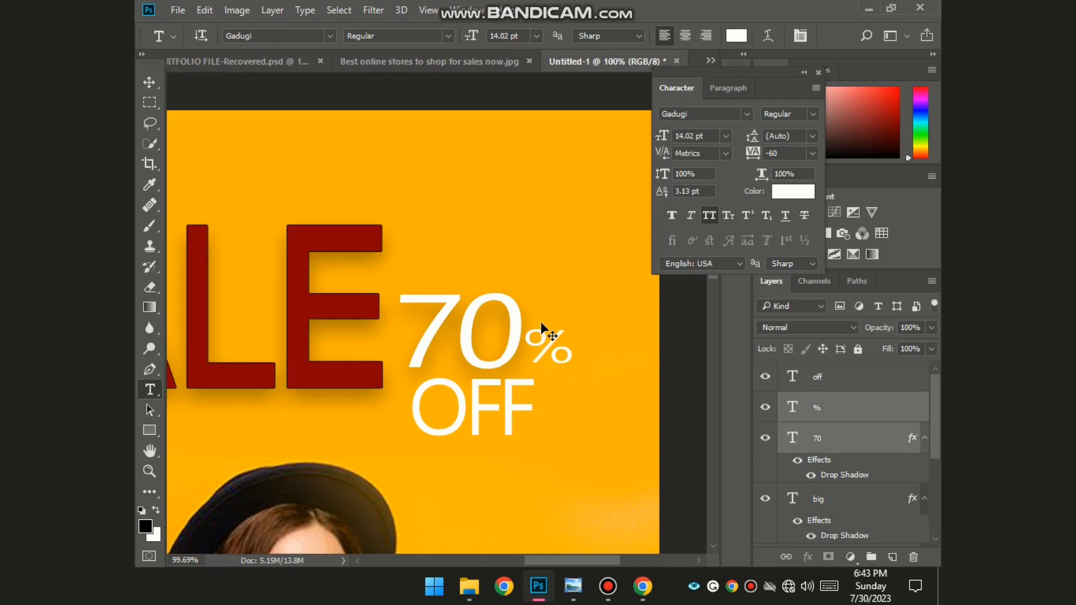
- Stretch the 70% taller, tilt it slightly, and raise it above OFF
{"action": "key", "text": "ctrl+t"}
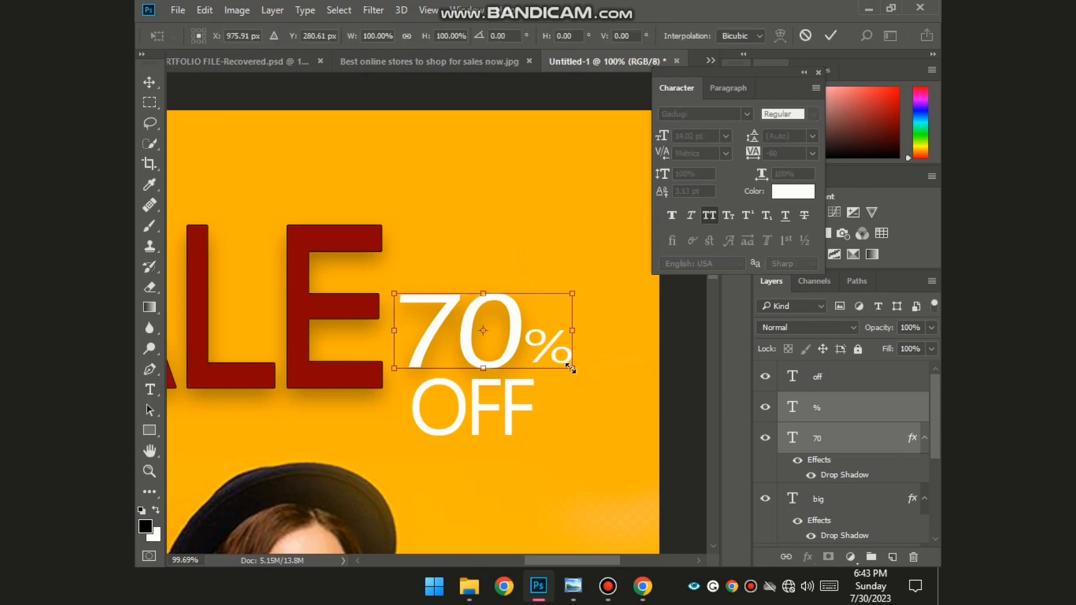
{"action": "mouse_move", "coordinate": [570, 368]}
{"action": "left_mouse_down"}
{"action": "mouse_move", "coordinate": [567, 354]}
{"action": "mouse_move", "coordinate": [560, 395]}
{"action": "mouse_move", "coordinate": [560, 372]}
{"action": "mouse_move", "coordinate": [558, 384]}
{"action": "left_mouse_up"}
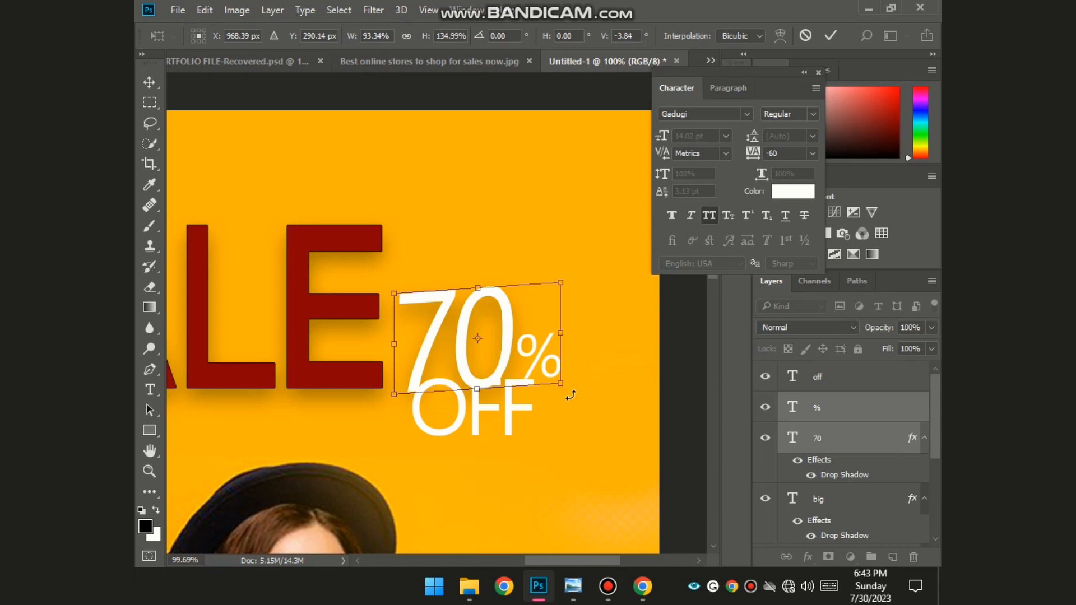
{"action": "left_click_drag", "start_coordinate": [562, 403], "coordinate": [564, 401]}
{"action": "left_click_drag", "start_coordinate": [503, 361], "coordinate": [515, 295]}
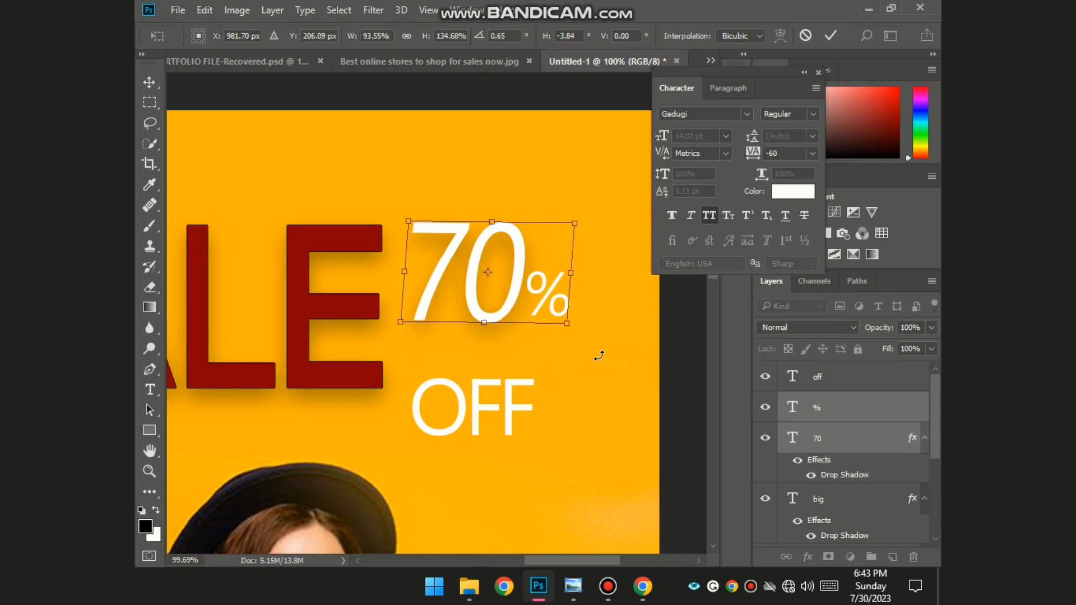
- Commit the 70% transform and move OFF up directly beneath it
{"action": "key", "text": "t"}
{"action": "left_click", "coordinate": [500, 411]}
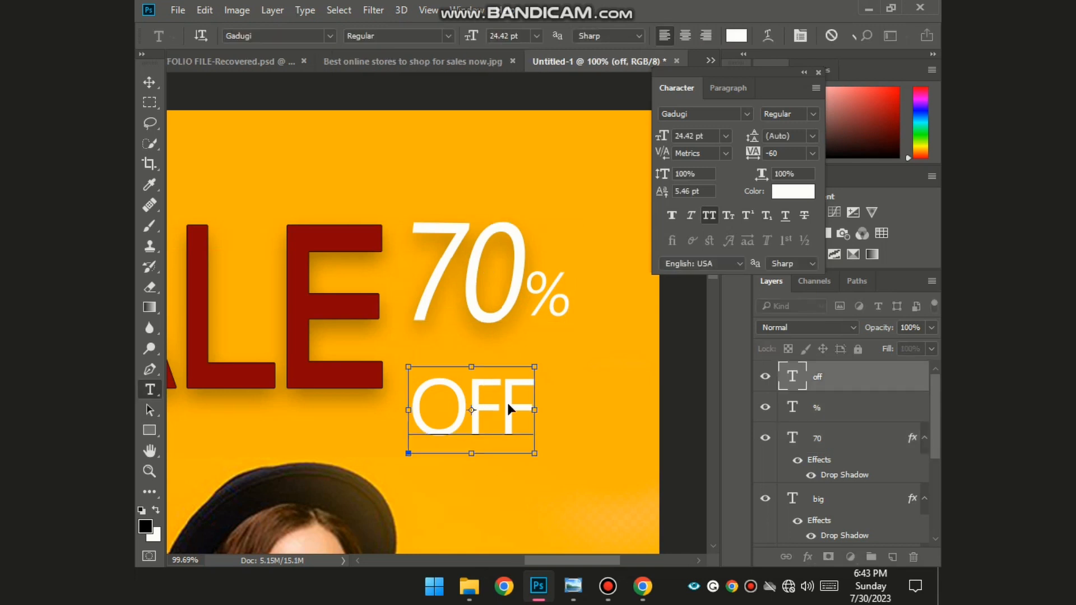
{"action": "left_click_drag", "start_coordinate": [506, 401], "coordinate": [512, 358]}
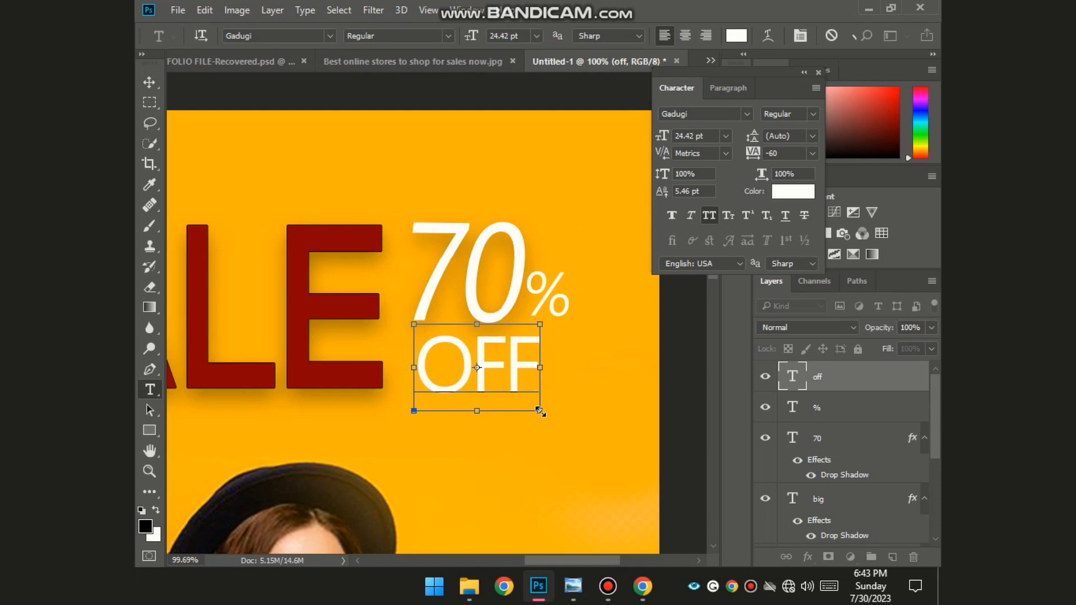
{"action": "left_click_drag", "start_coordinate": [539, 411], "coordinate": [558, 425]}
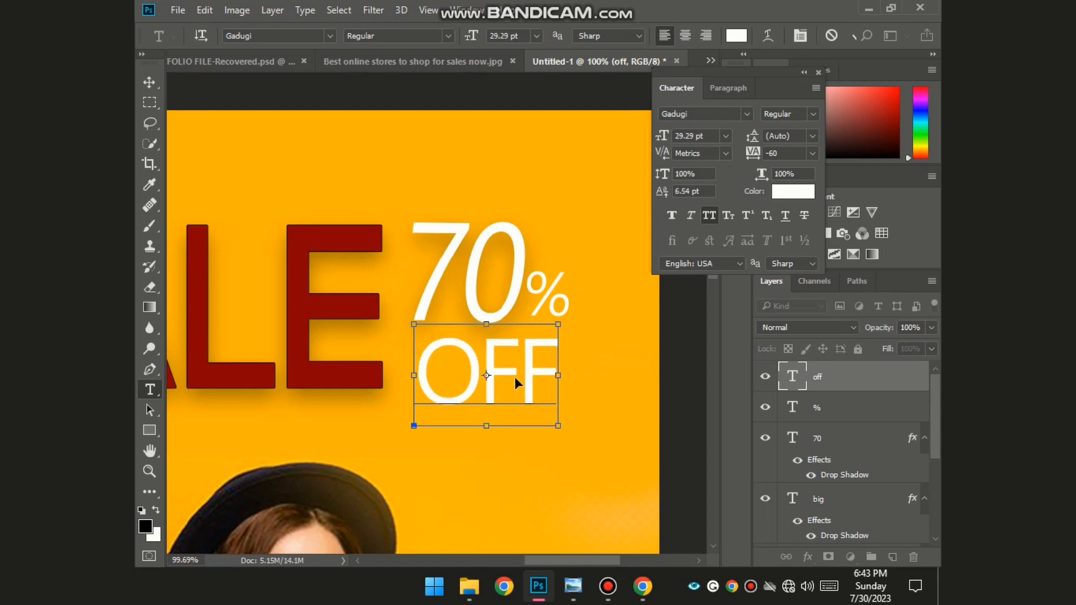
{"action": "key", "text": "Escape"}
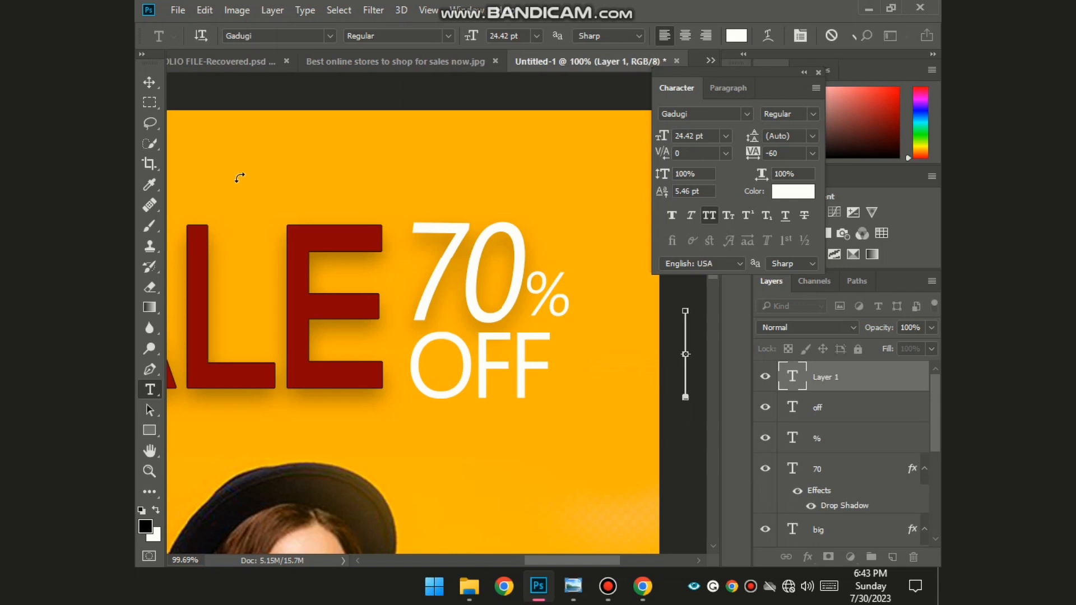
- Place a vertical guide along the 70's left edge
{"action": "key", "text": "ctrl+r"}
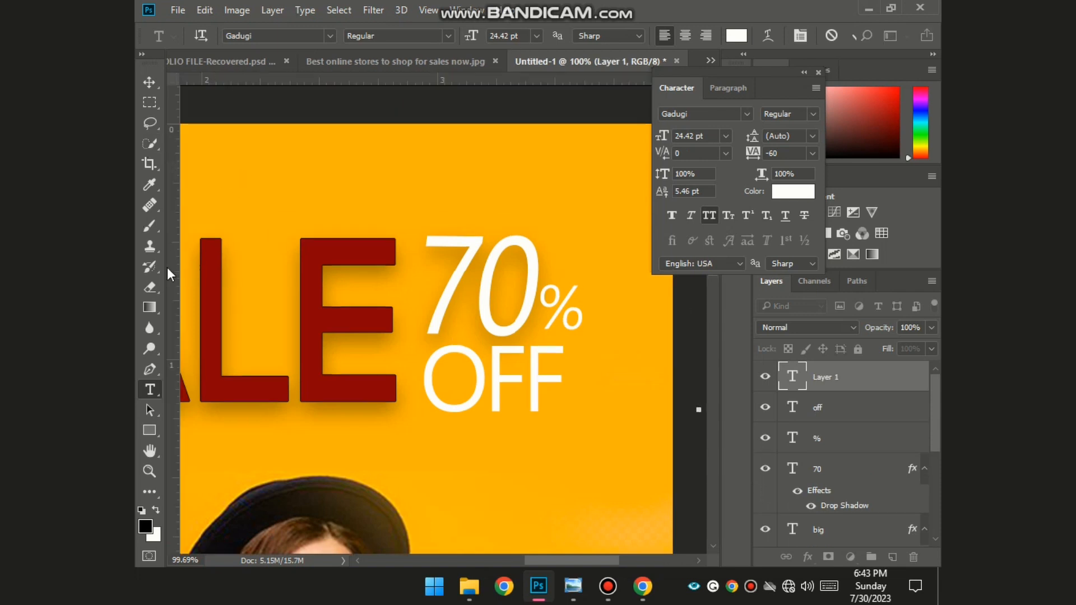
{"action": "left_click_drag", "start_coordinate": [167, 267], "coordinate": [419, 269]}
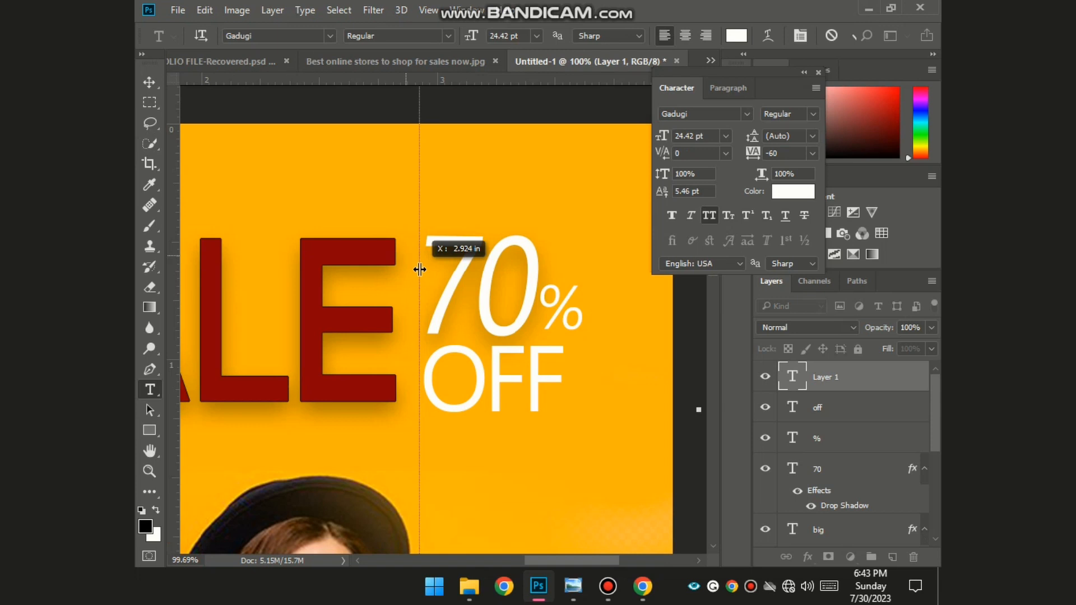
{"action": "left_click_drag", "start_coordinate": [419, 270], "coordinate": [421, 271]}
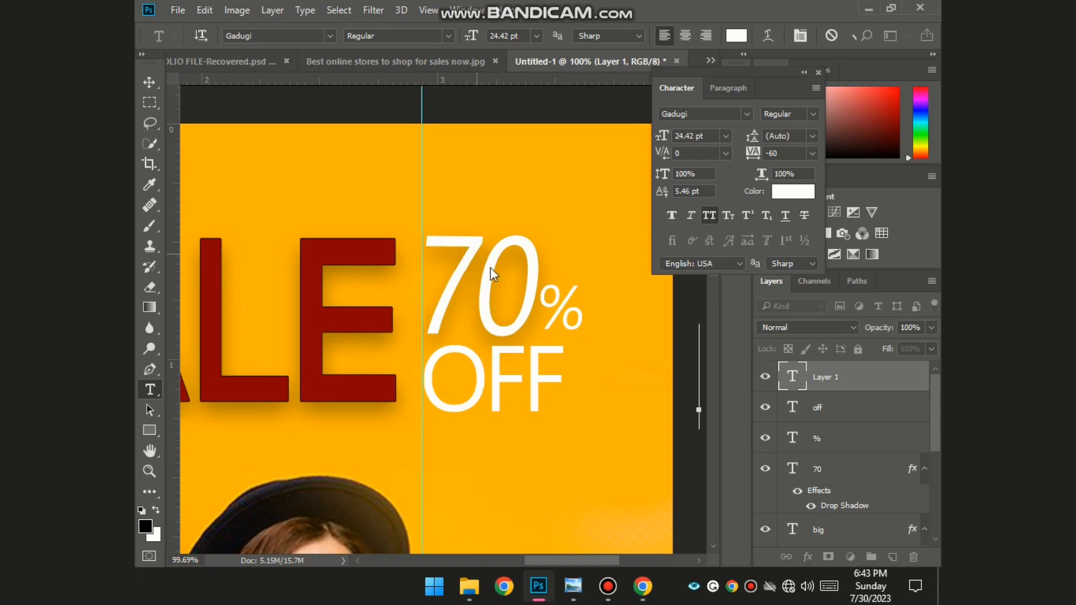
{"action": "key", "text": "Escape"}
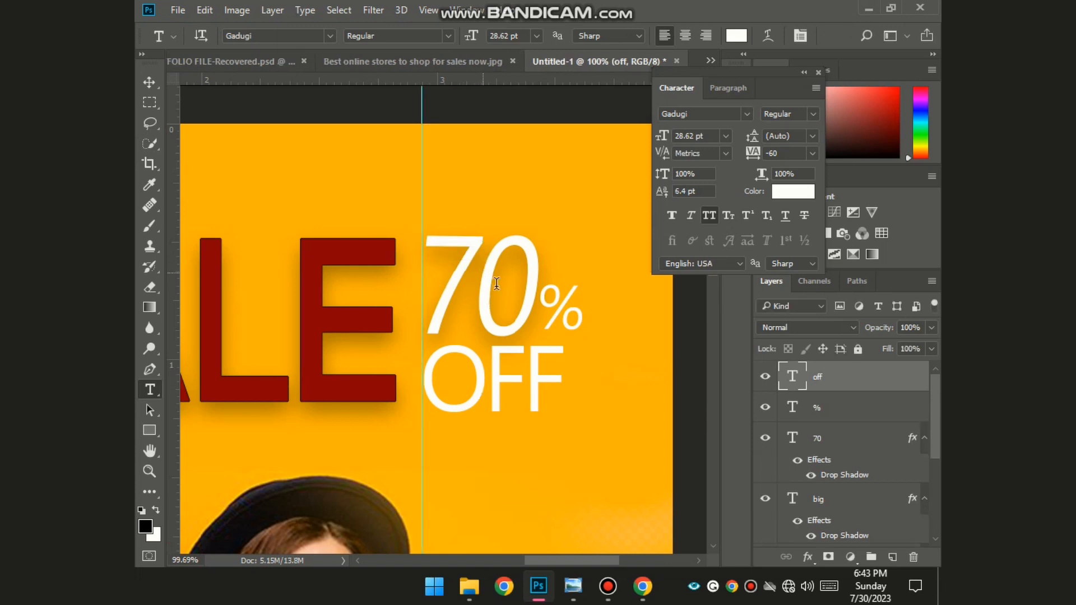
- Nudge the 70 and OFF layers left to line up with the guide
{"action": "left_click", "coordinate": [497, 284]}
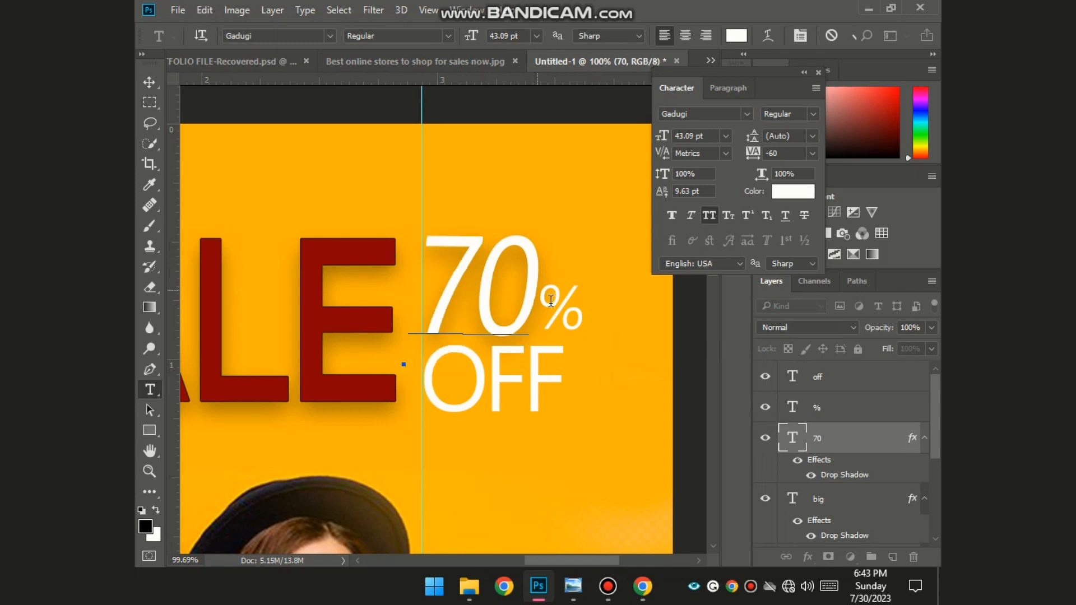
{"action": "left_click", "coordinate": [150, 102]}
{"action": "left_click", "coordinate": [150, 82]}
{"action": "key", "text": "Left"}
{"action": "key", "text": "Left"}
{"action": "key", "text": "Left"}
{"action": "key", "text": "Left"}
{"action": "key", "text": "Left"}
{"action": "key", "text": "Left"}
{"action": "left_click", "coordinate": [498, 355]}
{"action": "key", "text": "Left"}
{"action": "key", "text": "Left"}
{"action": "key", "text": "Left"}
{"action": "key", "text": "Left"}
{"action": "key", "text": "Left"}
{"action": "key", "text": "Left"}
{"action": "left_click", "coordinate": [671, 389]}
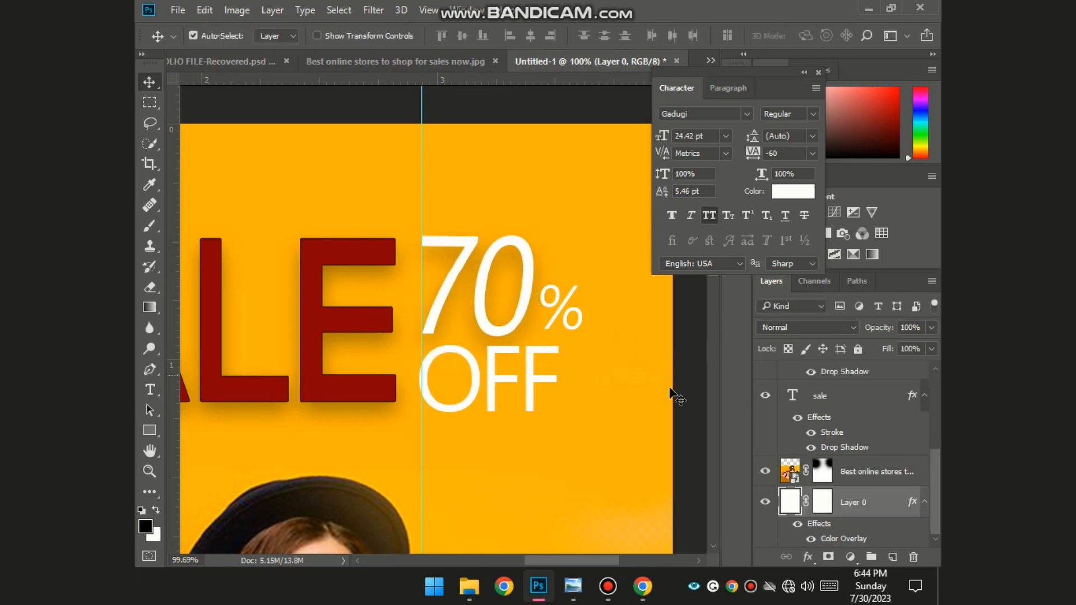
- Remove the vertical guide and fit the whole poster on screen
{"action": "left_click_drag", "start_coordinate": [422, 204], "coordinate": [171, 193]}
{"action": "key", "text": "ctrl+0"}
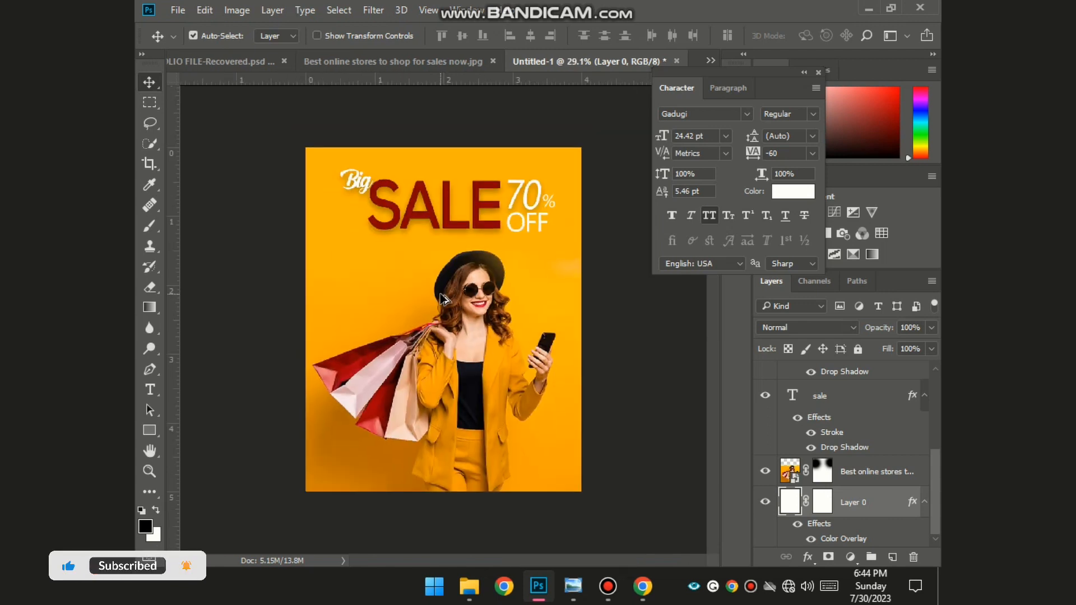
{"action": "scroll", "coordinate": [318, 142], "scroll_direction": "up", "scroll_amount": 1}
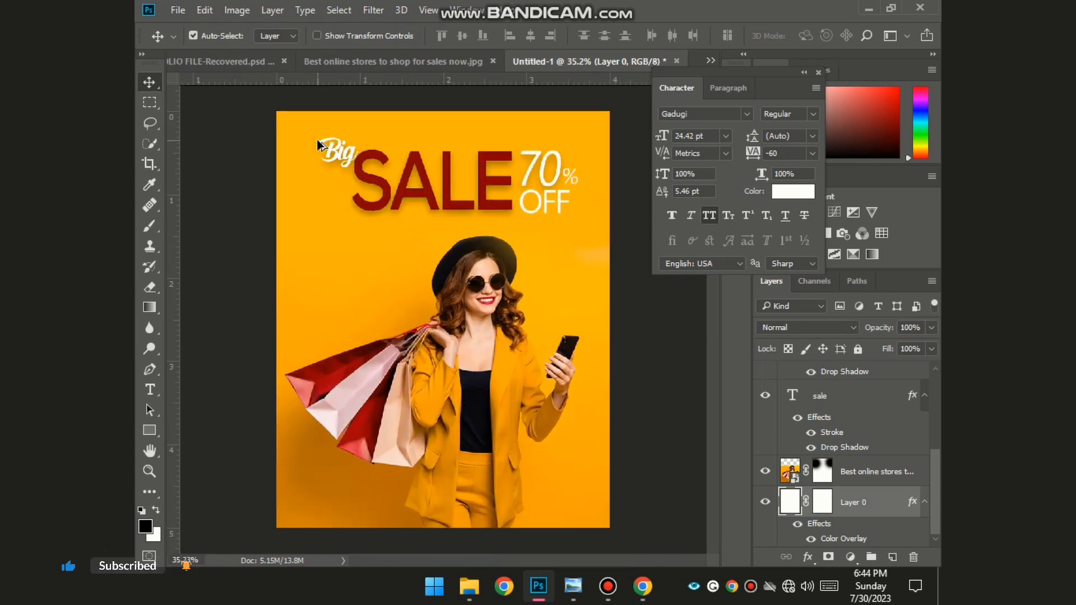
{"action": "scroll", "coordinate": [607, 180], "scroll_direction": "up", "scroll_amount": 5}
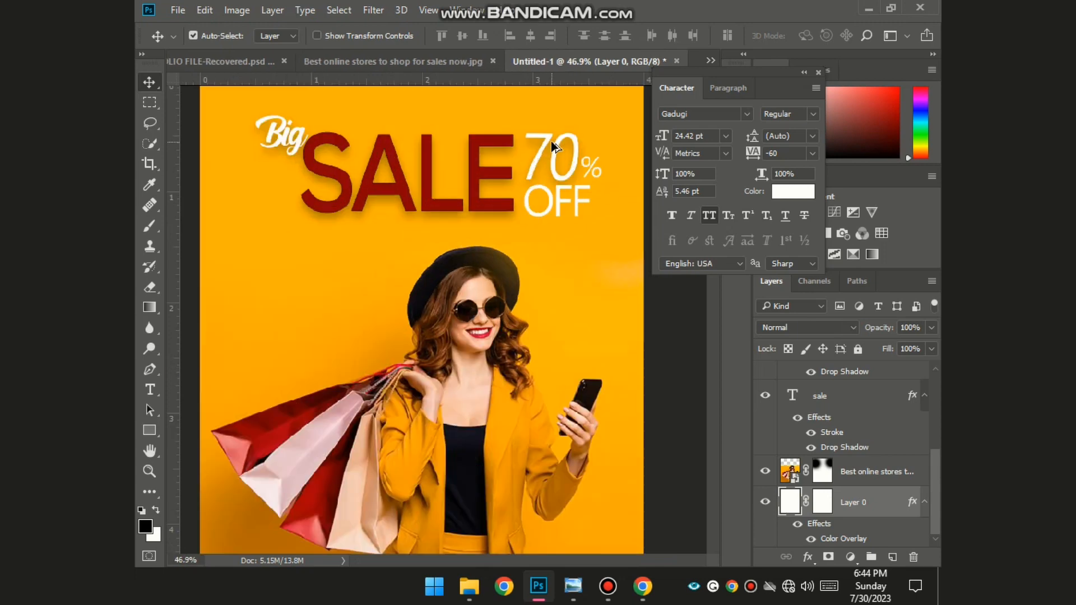
{"action": "scroll", "coordinate": [841, 460], "scroll_direction": "up", "scroll_amount": 3}
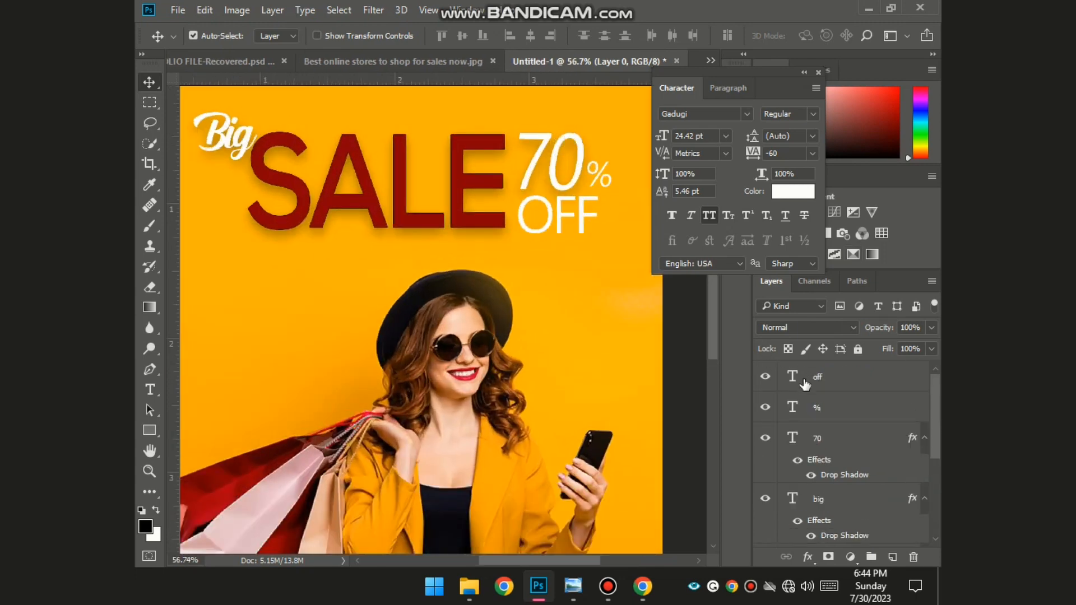
- Change the 70's font to Montserrat
{"action": "double_click", "coordinate": [794, 438]}
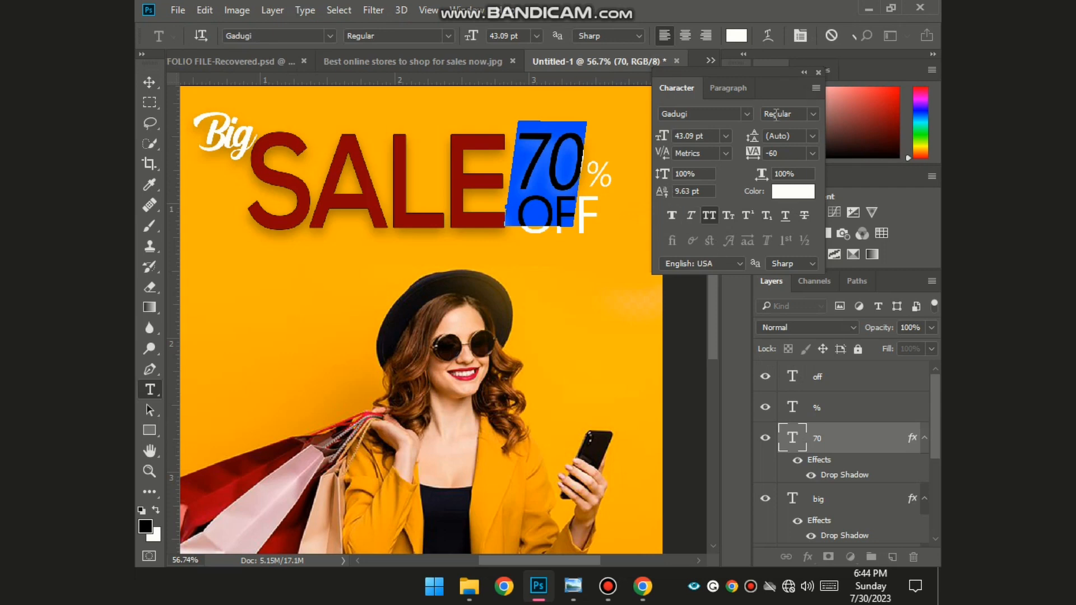
{"action": "left_click", "coordinate": [751, 117]}
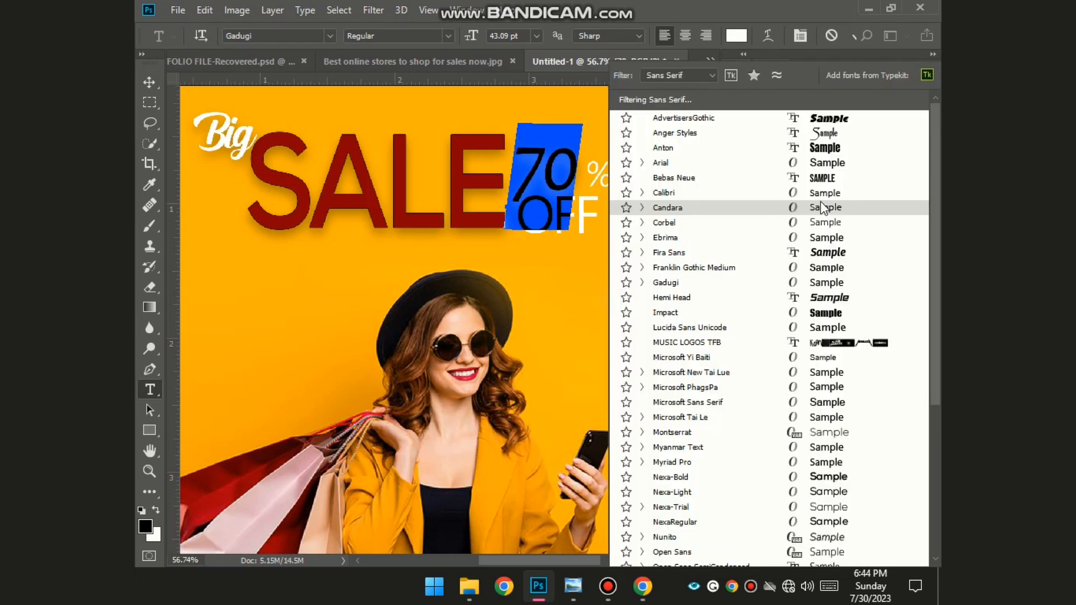
{"action": "left_click", "coordinate": [751, 129]}
{"action": "left_click", "coordinate": [749, 113]}
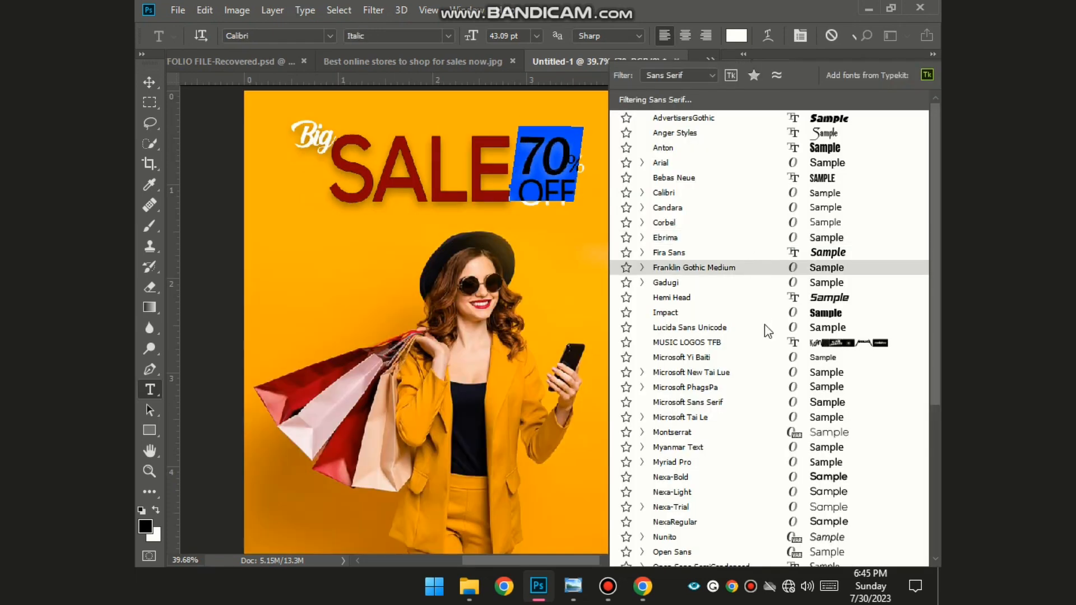
{"action": "left_click", "coordinate": [791, 434]}
{"action": "left_click", "coordinate": [651, 300]}
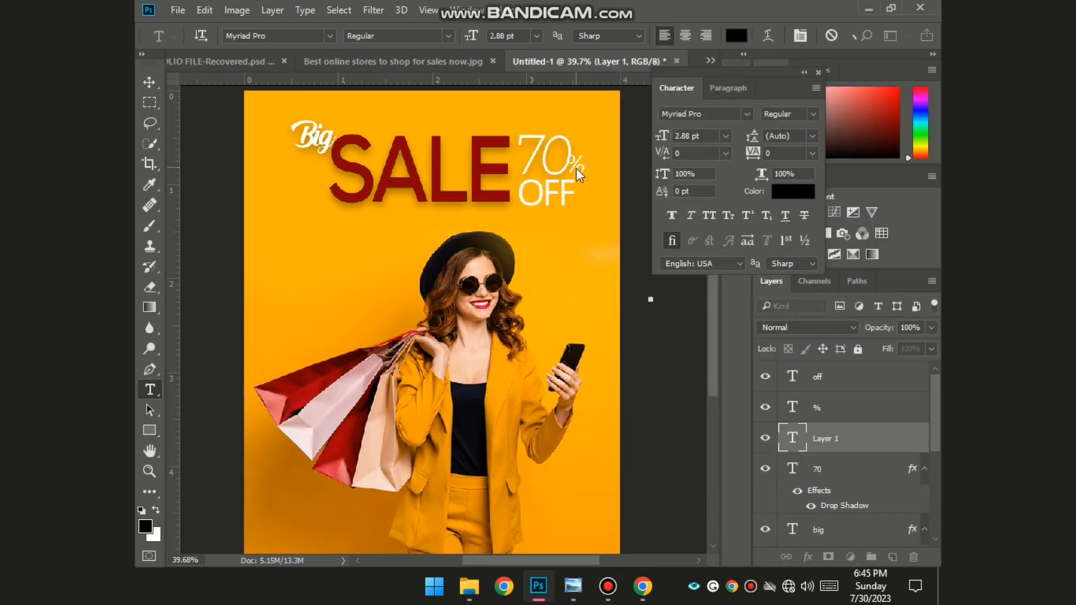
{"action": "scroll", "coordinate": [579, 134], "scroll_direction": "up", "scroll_amount": 5}
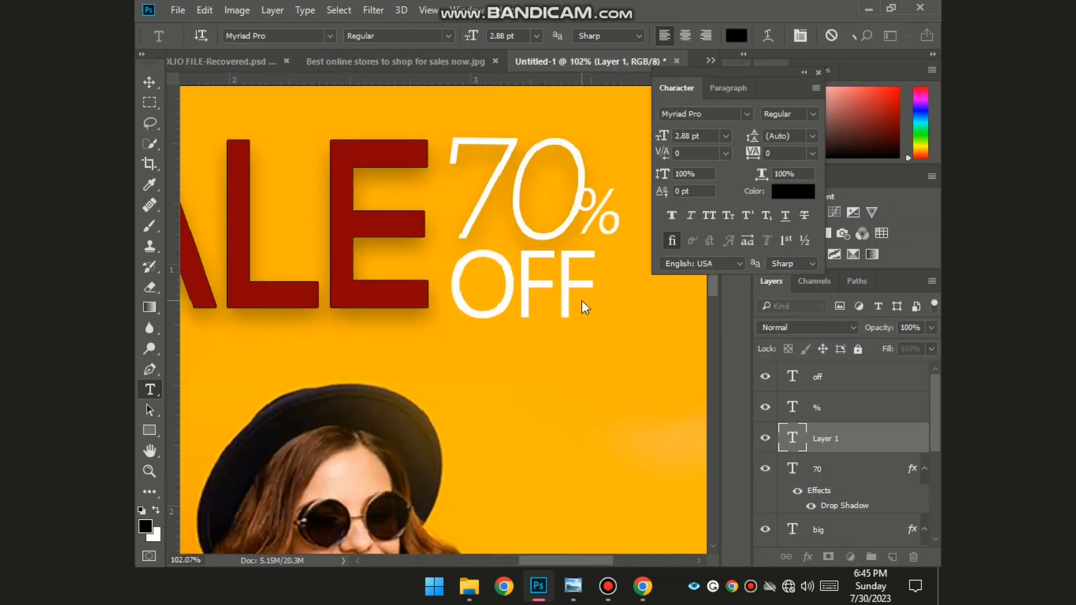
{"action": "key", "text": "Escape"}
{"action": "key", "text": "v"}
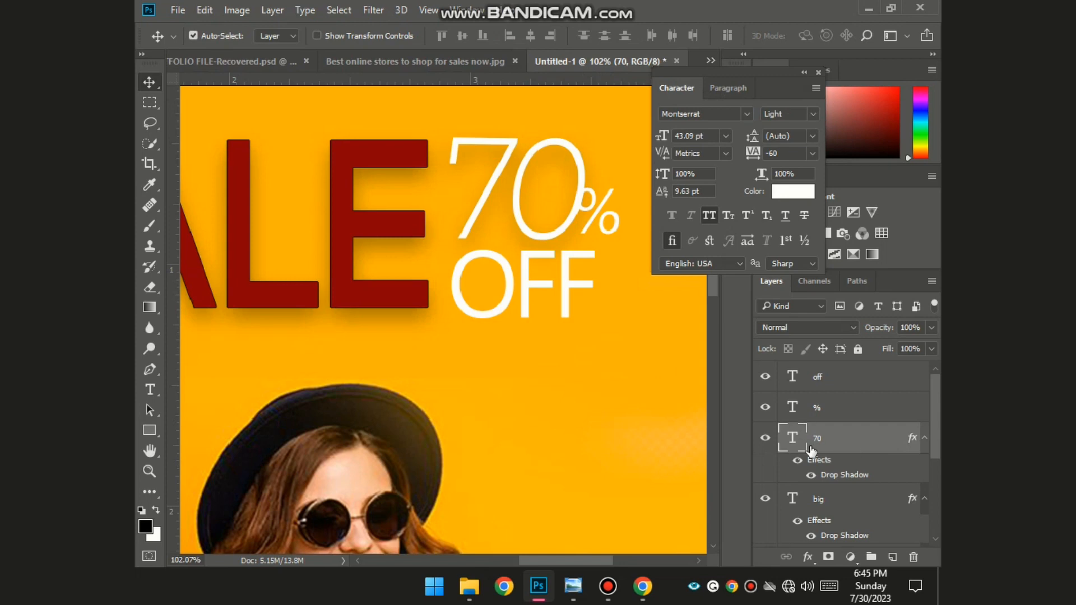
- Set the 70's Montserrat weight to Medium and commit
{"action": "double_click", "coordinate": [792, 439]}
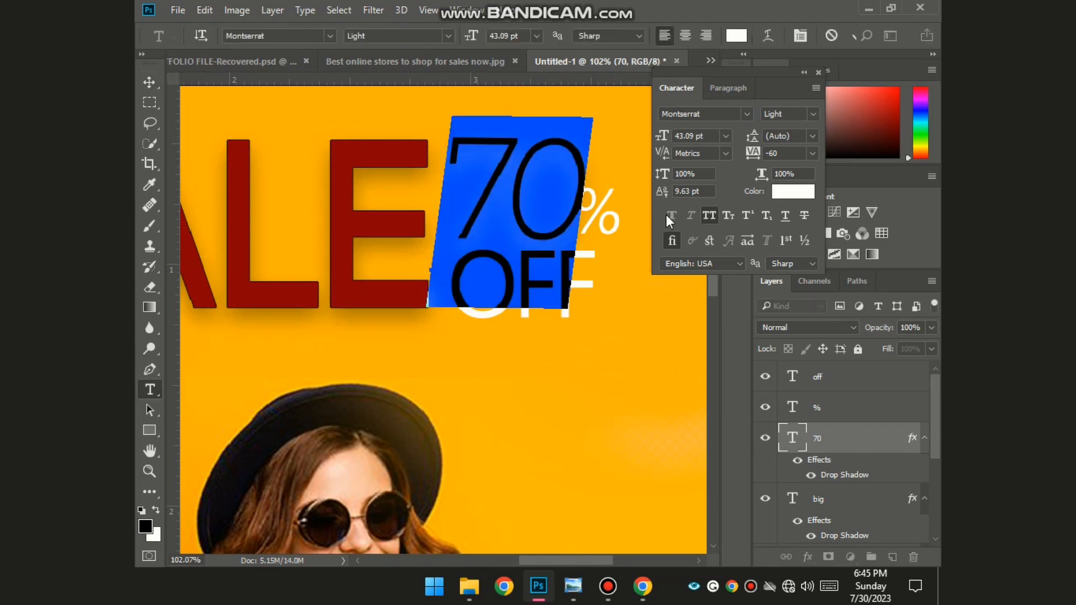
{"action": "left_click", "coordinate": [811, 115]}
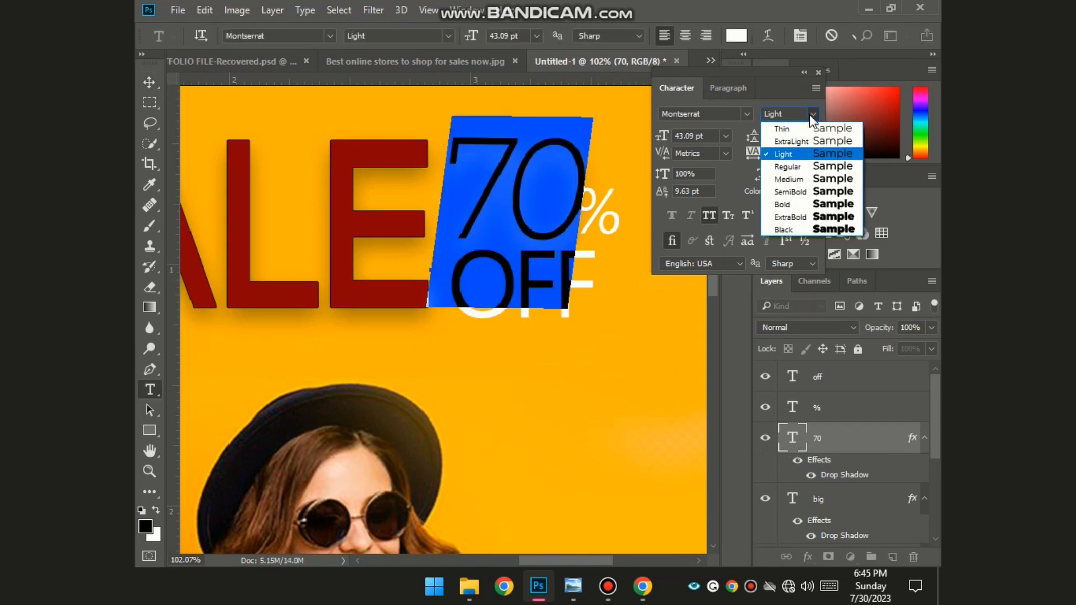
{"action": "left_click", "coordinate": [809, 179]}
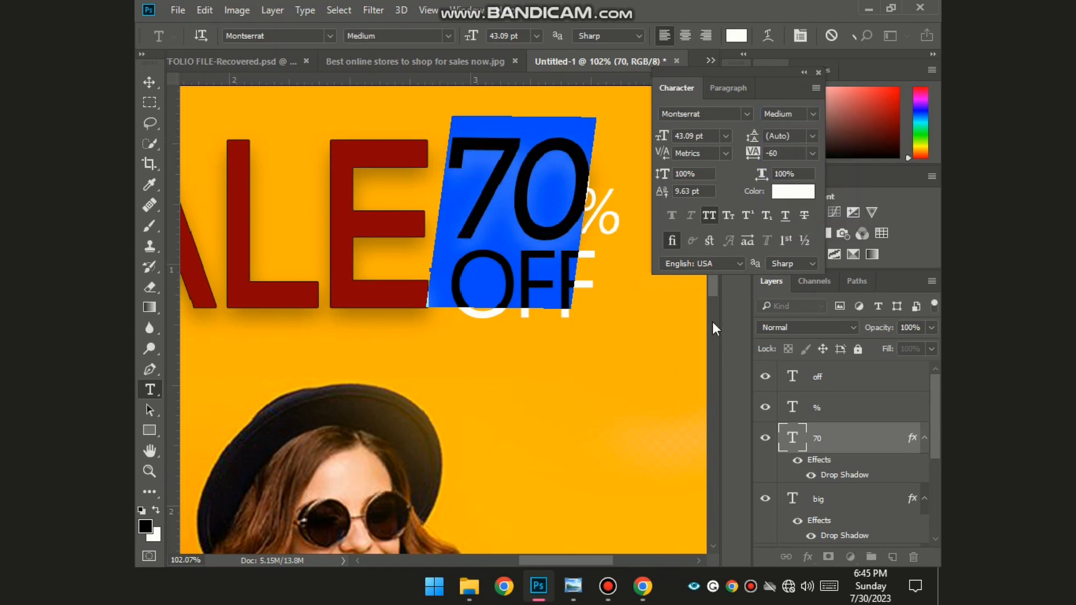
{"action": "left_click", "coordinate": [713, 323]}
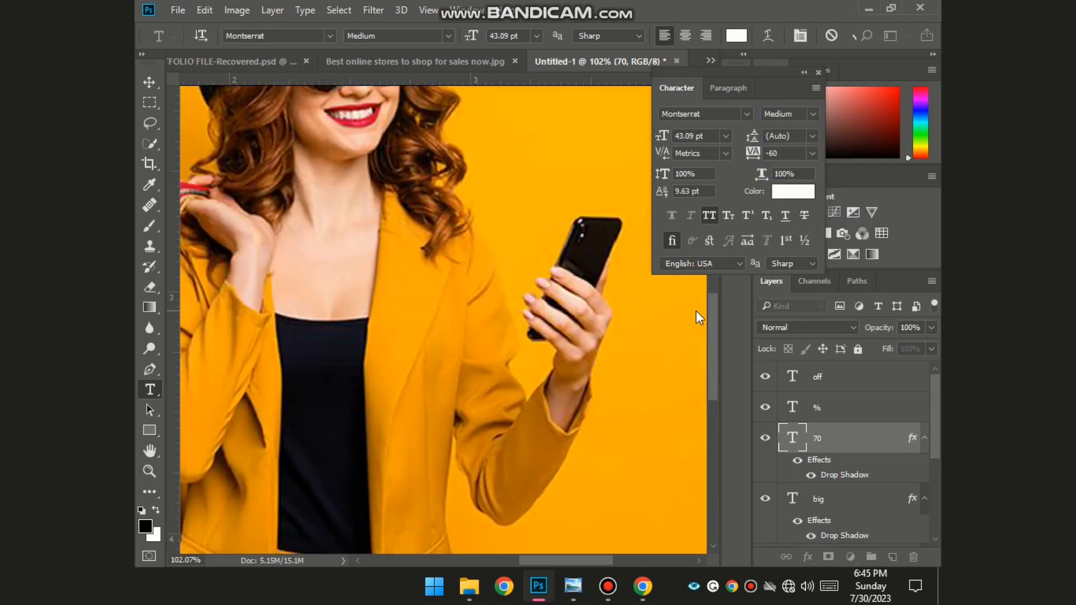
{"action": "key", "text": "ctrl+0"}
{"action": "key", "text": "ctrl+Return"}
- Nudge the % sign slightly to the right of the 70
{"action": "key", "text": "v"}
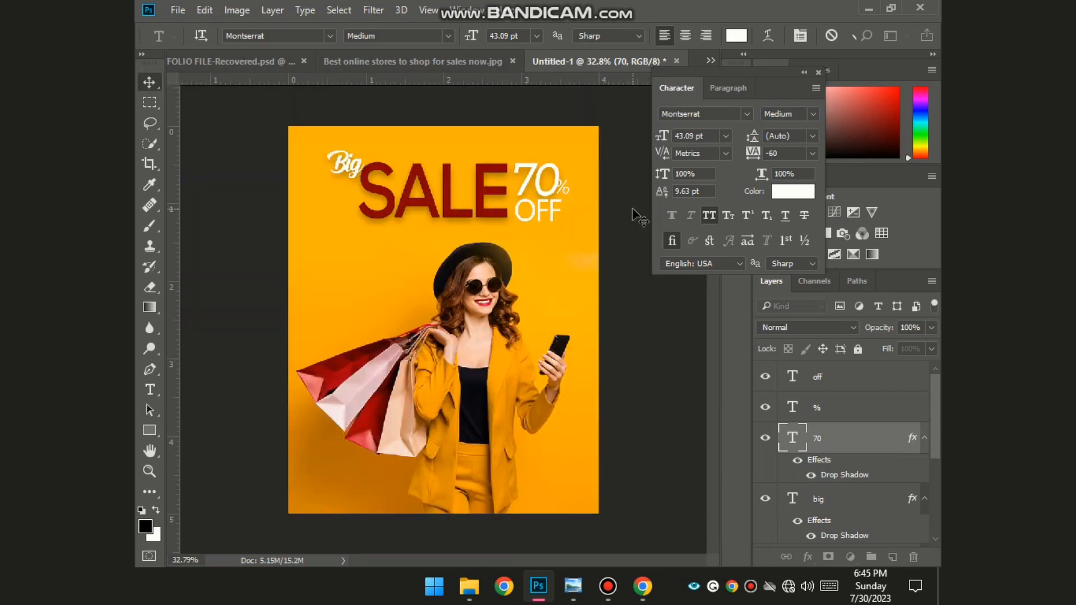
{"action": "scroll", "coordinate": [550, 142], "scroll_direction": "up", "scroll_amount": 7}
{"action": "scroll", "coordinate": [607, 196], "scroll_direction": "up", "scroll_amount": 4}
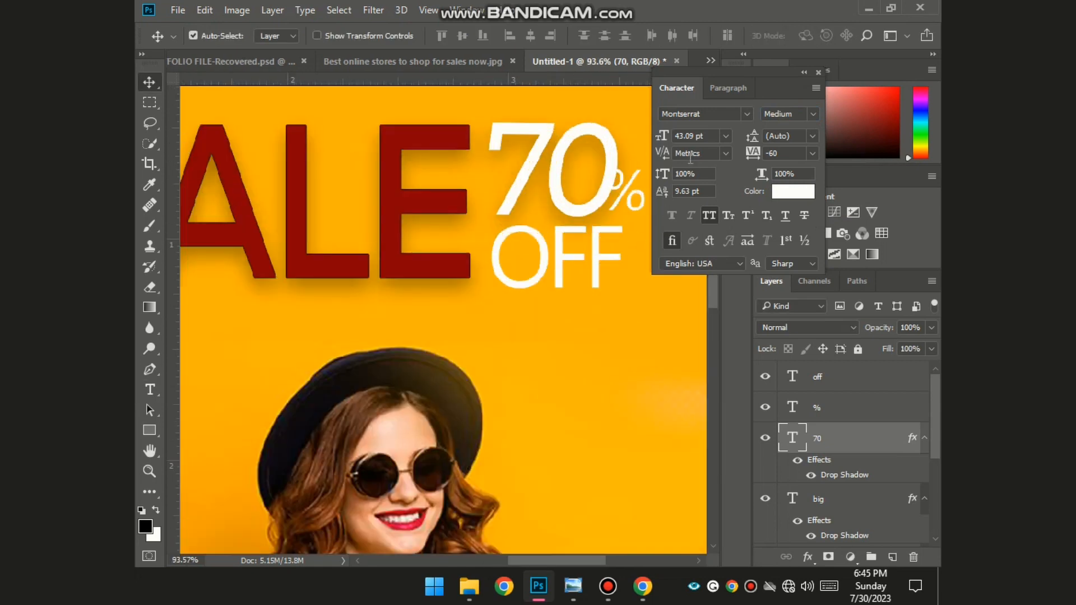
{"action": "left_click_drag", "start_coordinate": [623, 198], "coordinate": [638, 204]}
{"action": "scroll", "coordinate": [641, 224], "scroll_direction": "down", "scroll_amount": 5}
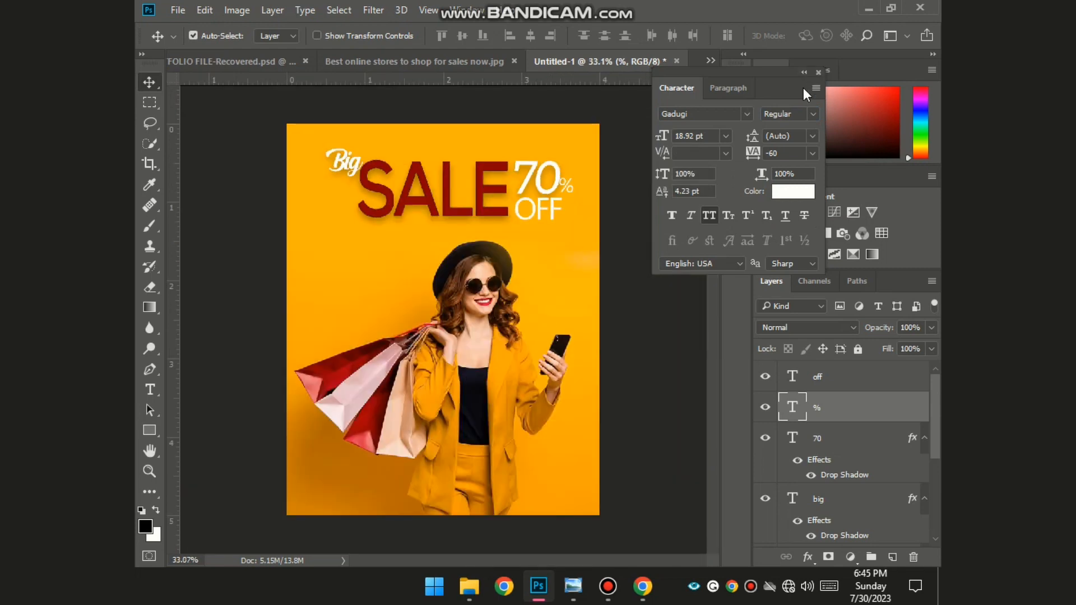
{"action": "left_click_drag", "start_coordinate": [803, 87], "coordinate": [852, 83]}
{"action": "scroll", "coordinate": [541, 157], "scroll_direction": "up", "scroll_amount": 4}
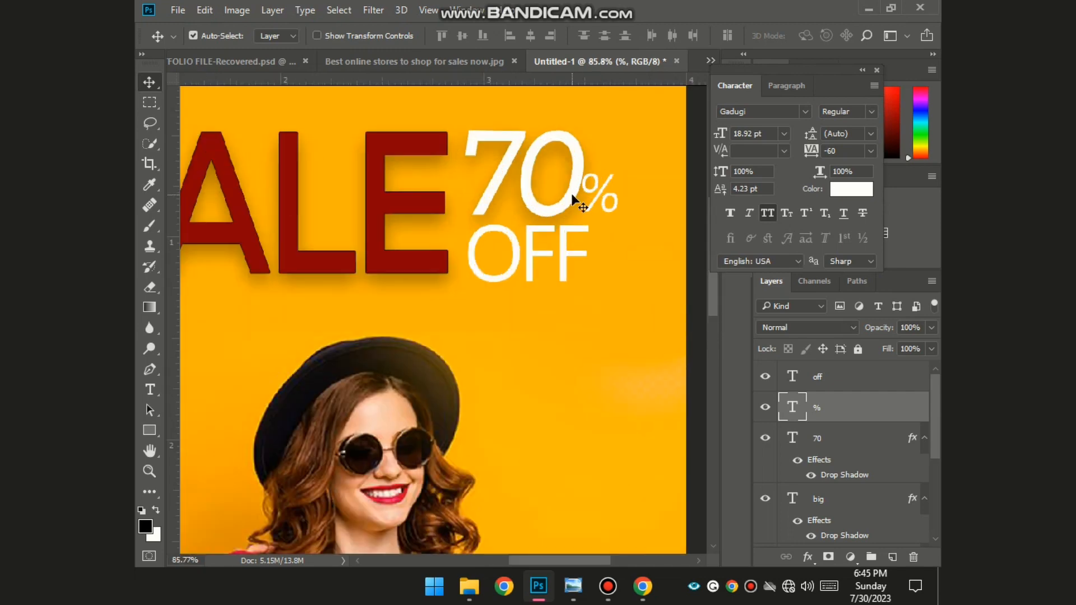
- Move the % a bit further right and shift OFF slightly right and down
{"action": "left_click", "coordinate": [574, 252]}
{"action": "left_click_drag", "start_coordinate": [611, 190], "coordinate": [620, 189]}
{"action": "mouse_move", "coordinate": [551, 256]}
{"action": "left_mouse_down"}
{"action": "mouse_move", "coordinate": [564, 260]}
{"action": "mouse_move", "coordinate": [555, 258]}
{"action": "left_mouse_up"}
{"action": "key", "text": "t"}
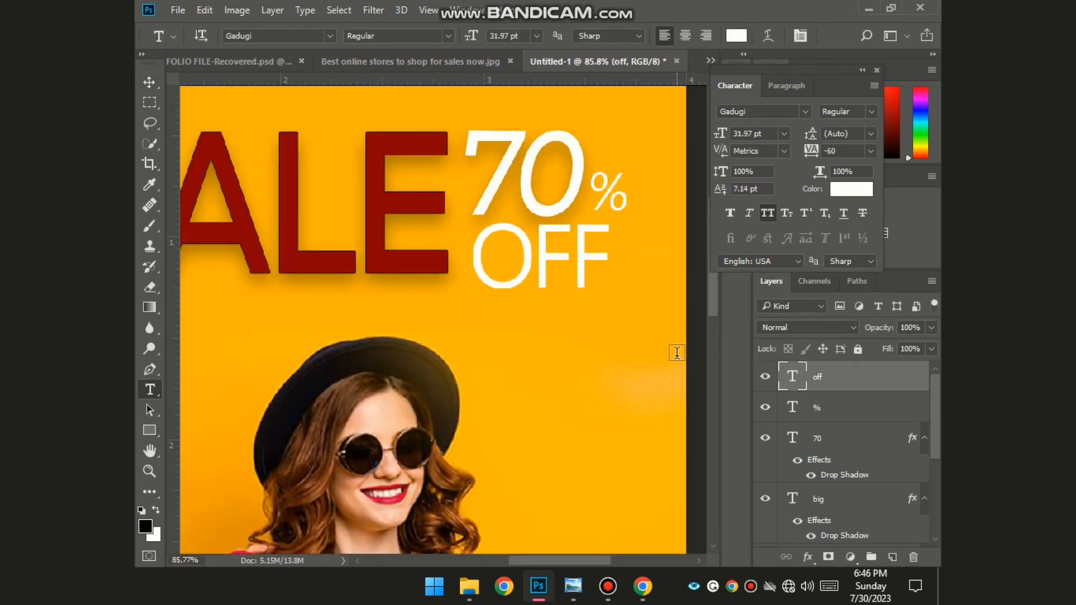
{"action": "scroll", "coordinate": [667, 342], "scroll_direction": "down", "scroll_amount": 3}
{"action": "scroll", "coordinate": [668, 341], "scroll_direction": "down", "scroll_amount": 1}
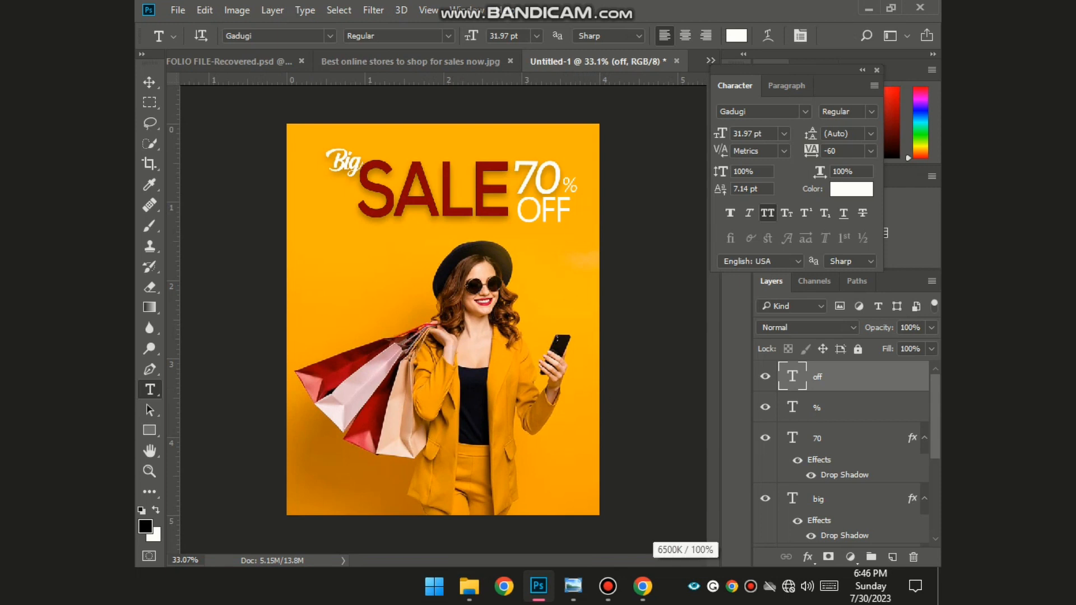
{"action": "left_click", "coordinate": [562, 217]}
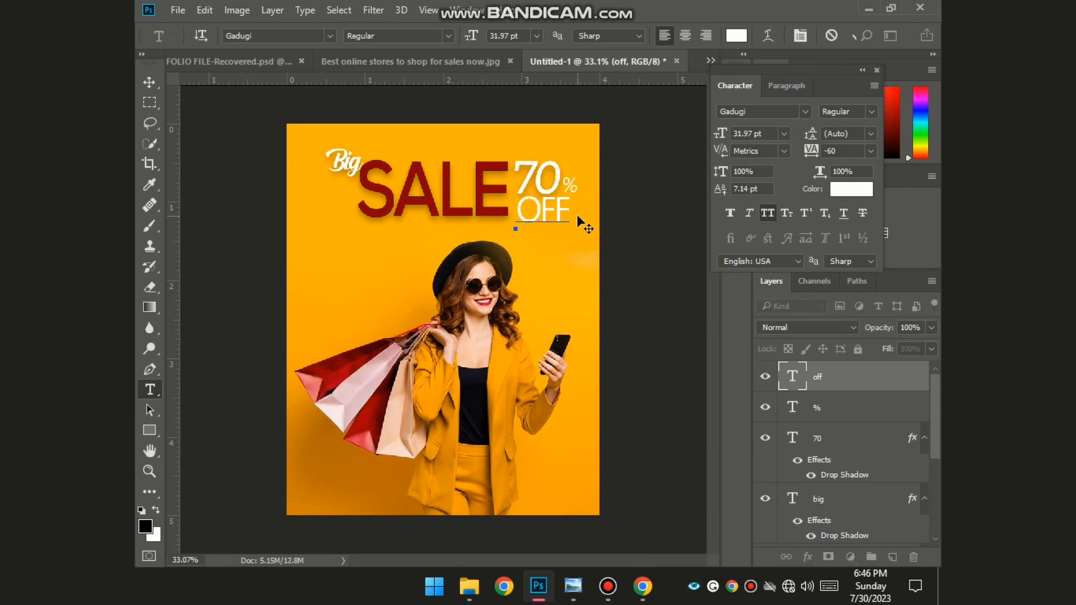
- Set the OFF text to the Afterglow font, browsing All Classes in the font list
{"action": "key", "text": "ctrl+a"}
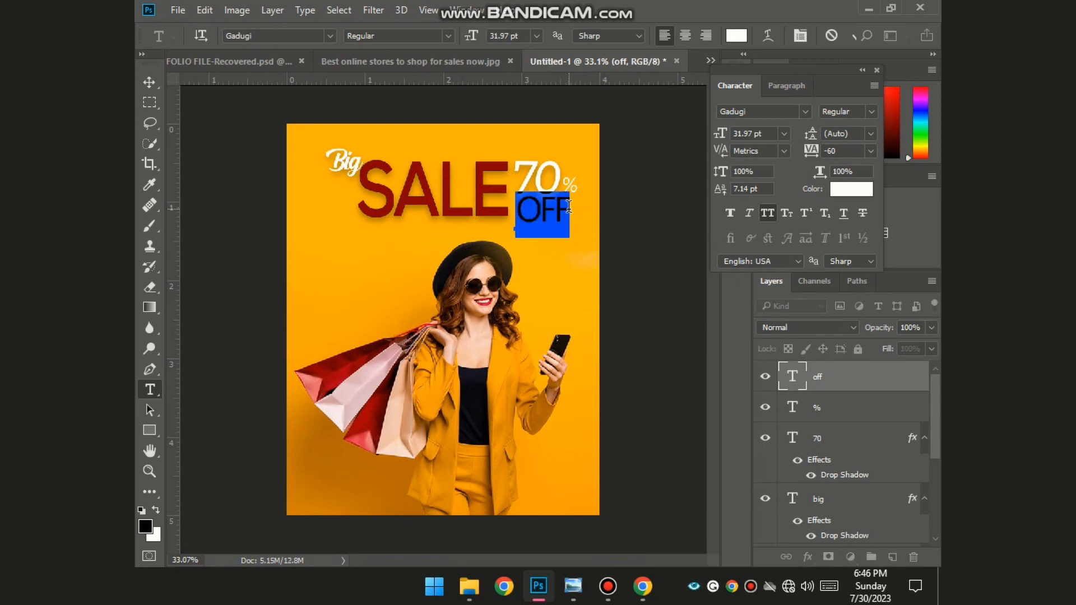
{"action": "left_click", "coordinate": [805, 113]}
{"action": "scroll", "coordinate": [805, 348], "scroll_direction": "down", "scroll_amount": 5}
{"action": "left_click", "coordinate": [700, 75]}
{"action": "left_click", "coordinate": [687, 165]}
{"action": "scroll", "coordinate": [871, 433], "scroll_direction": "down", "scroll_amount": 8}
{"action": "left_click", "coordinate": [700, 76]}
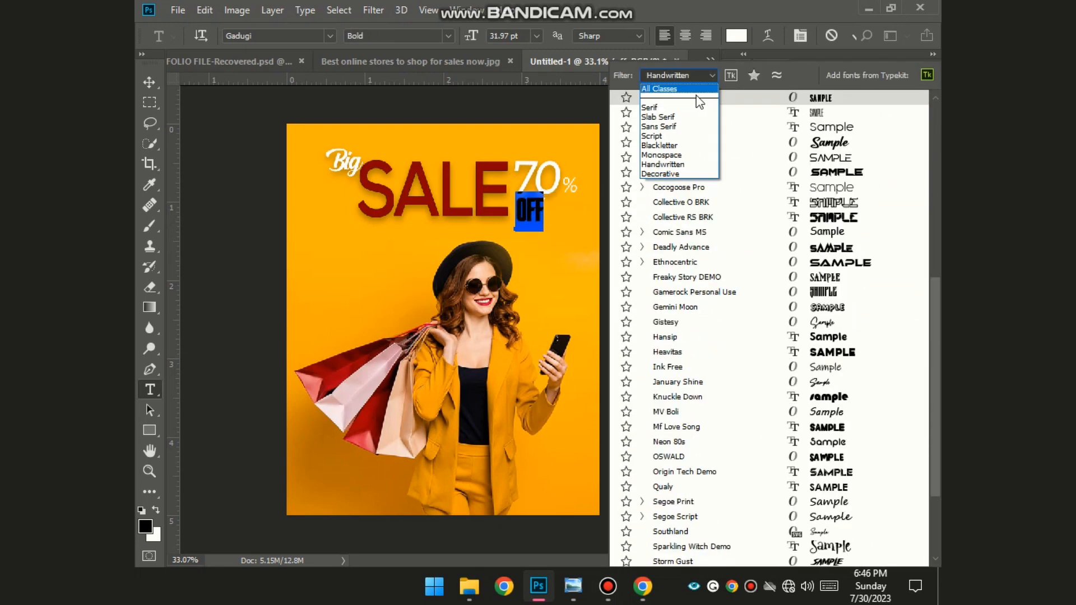
{"action": "left_click", "coordinate": [679, 89]}
{"action": "scroll", "coordinate": [833, 432], "scroll_direction": "down", "scroll_amount": 6}
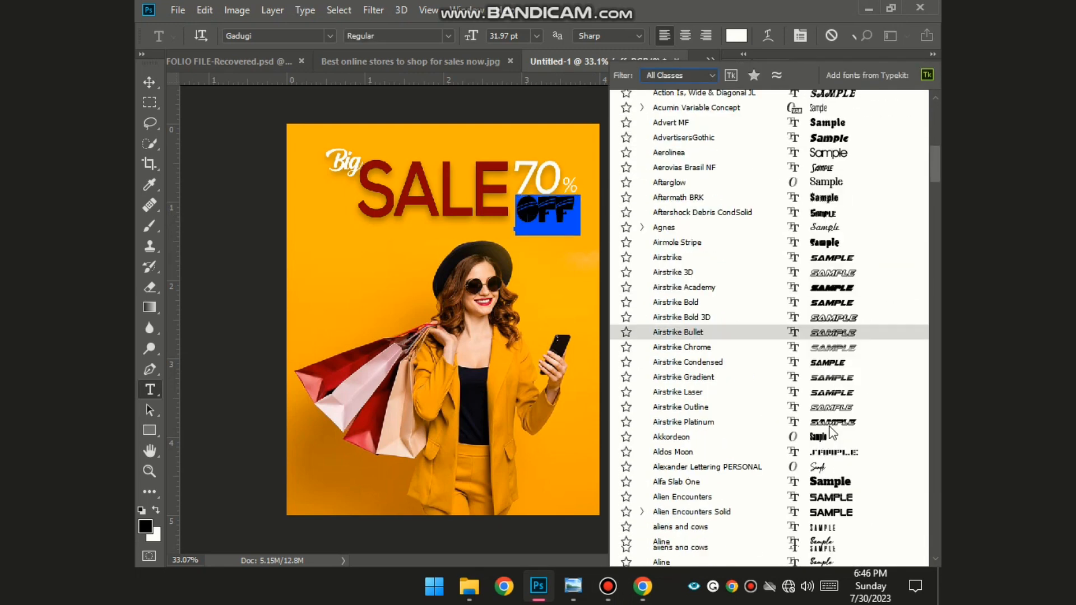
{"action": "scroll", "coordinate": [832, 432], "scroll_direction": "down", "scroll_amount": 5}
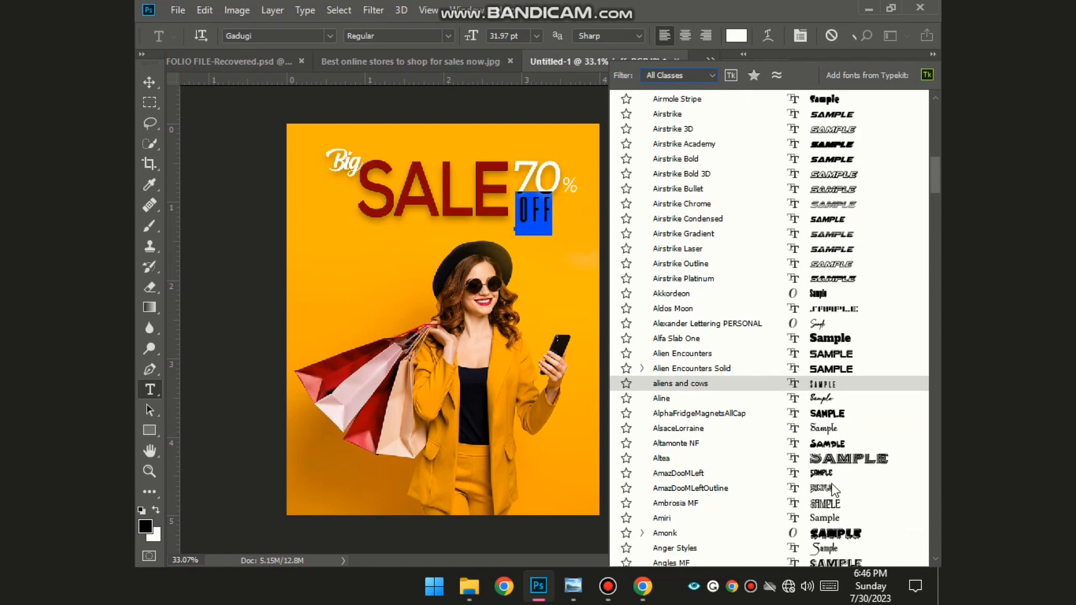
{"action": "scroll", "coordinate": [833, 491], "scroll_direction": "up", "scroll_amount": 6}
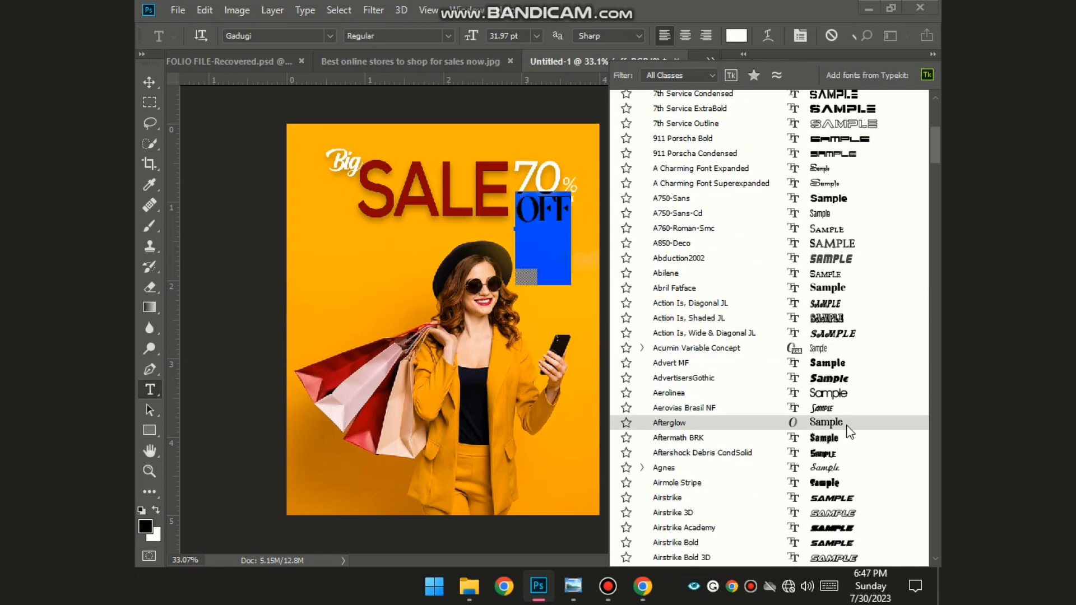
{"action": "left_click", "coordinate": [847, 426]}
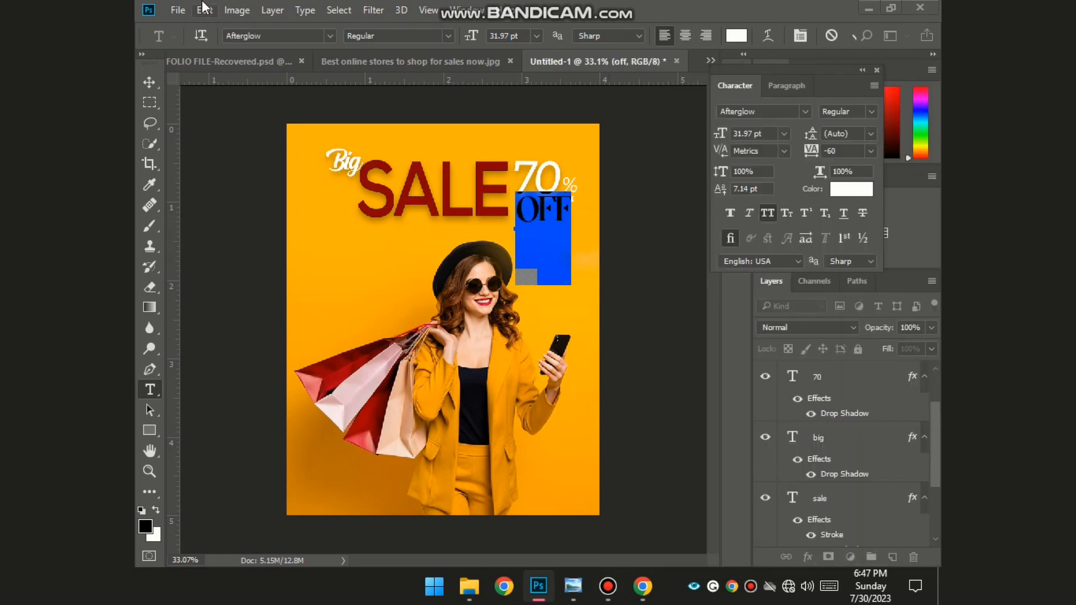
{"action": "left_click", "coordinate": [631, 332]}
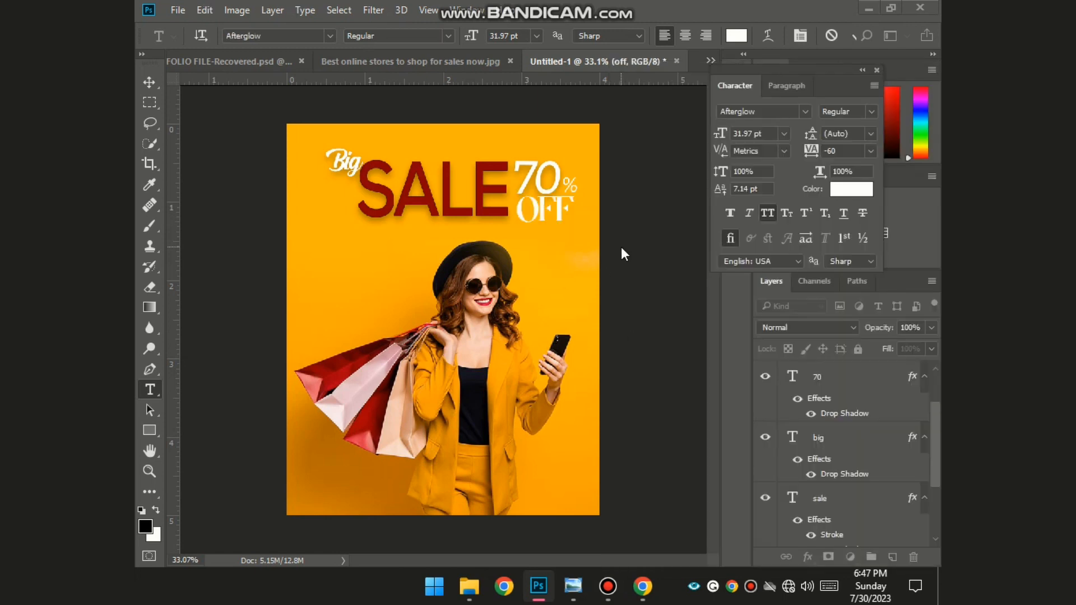
- Reselect the OFF text and review its font style, leaving it unchanged
{"action": "left_click", "coordinate": [563, 223]}
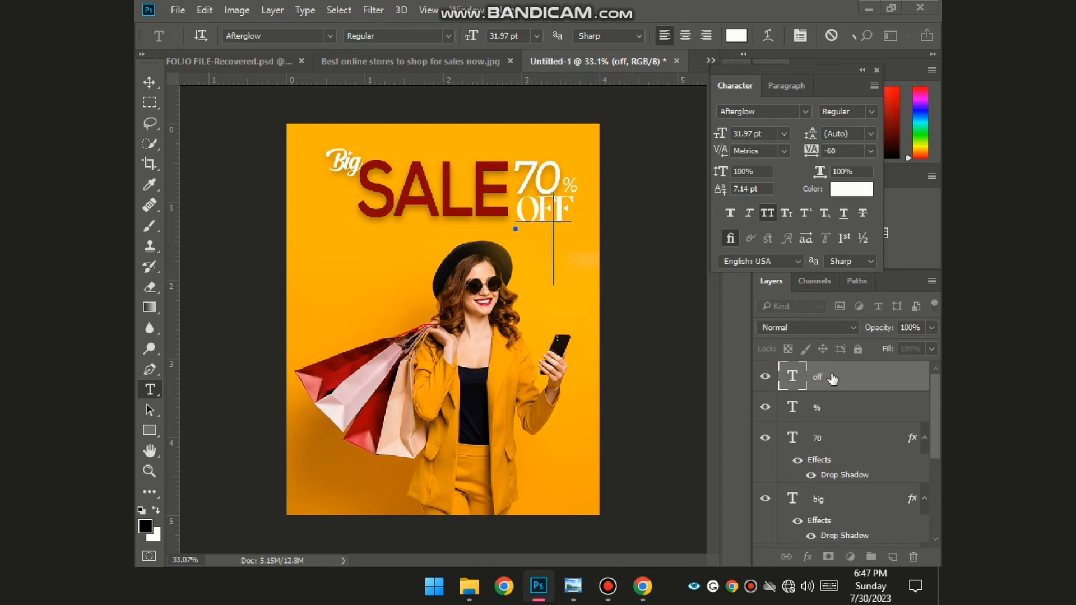
{"action": "key", "text": "ctrl+a"}
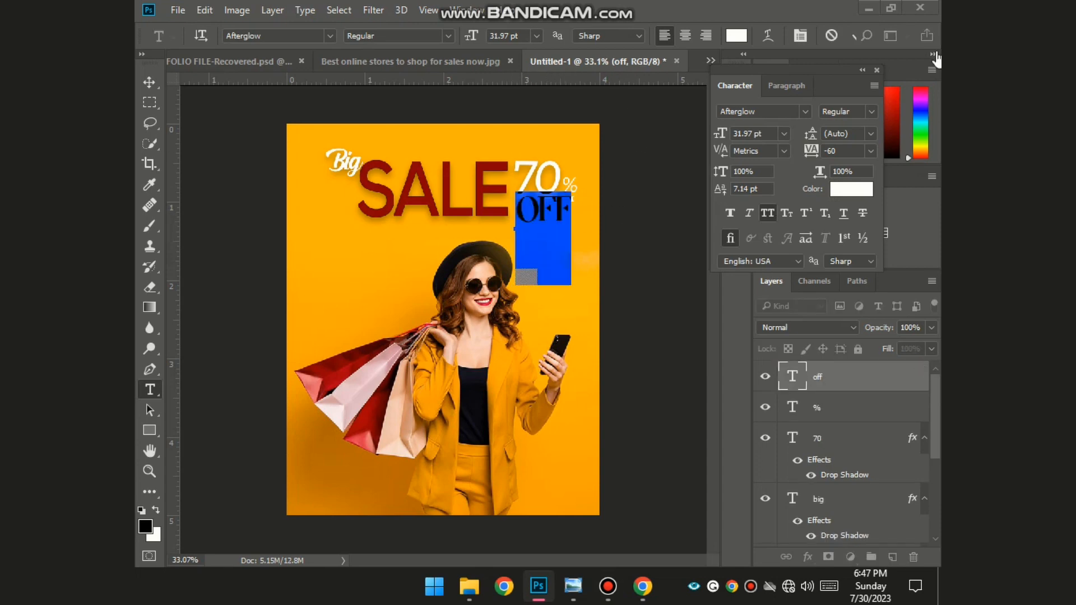
{"action": "left_click", "coordinate": [871, 111]}
{"action": "left_click", "coordinate": [869, 110]}
{"action": "left_click", "coordinate": [660, 309]}
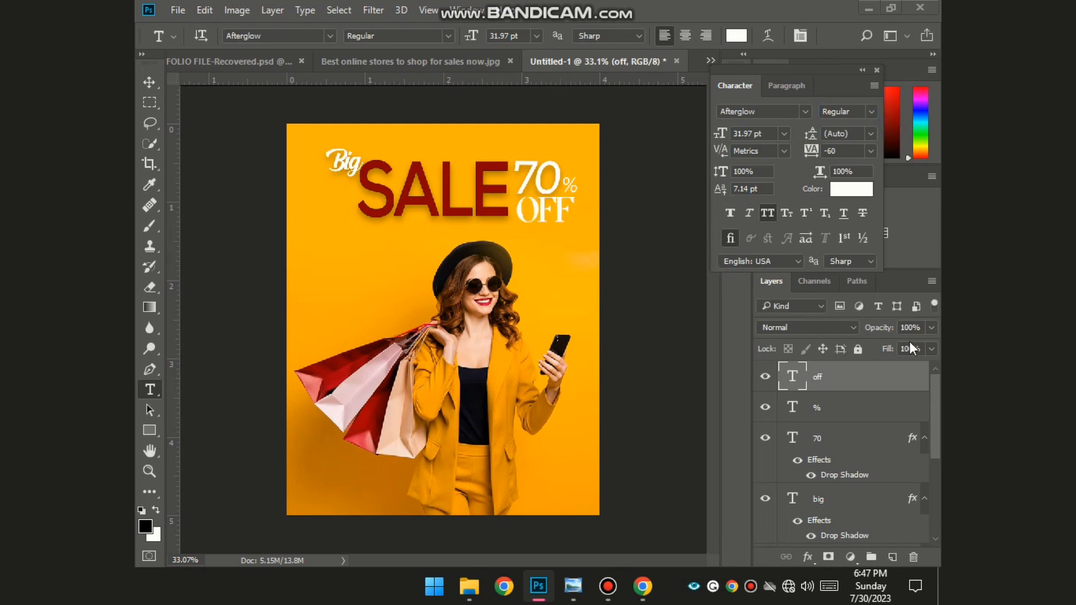
- Give the OFF layer a Drop Shadow layer style matching the other headline words
{"action": "double_click", "coordinate": [913, 391]}
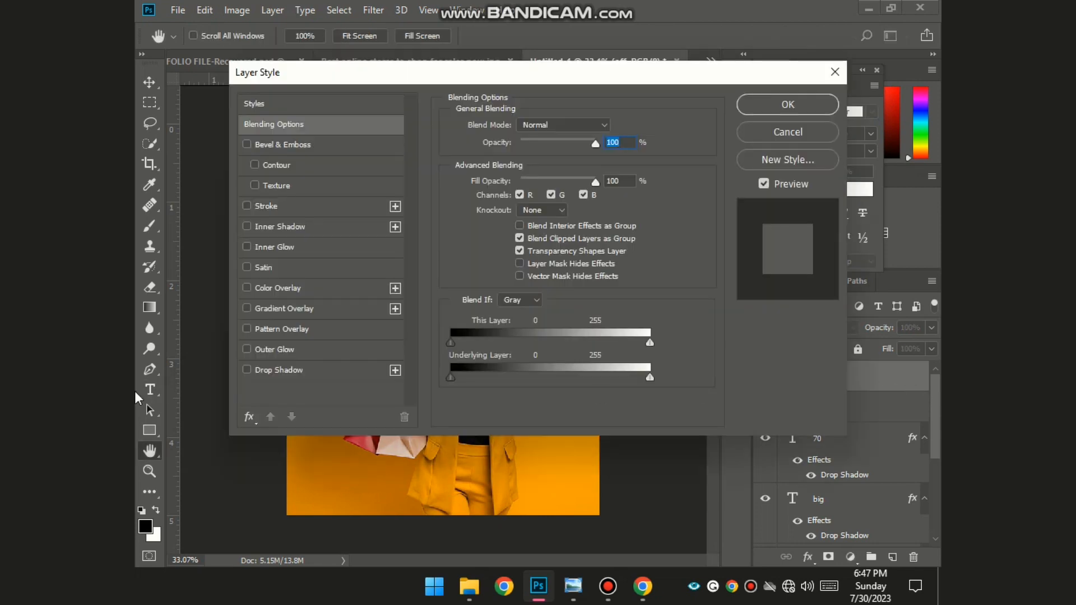
{"action": "left_click", "coordinate": [247, 370]}
{"action": "left_click", "coordinate": [788, 104]}
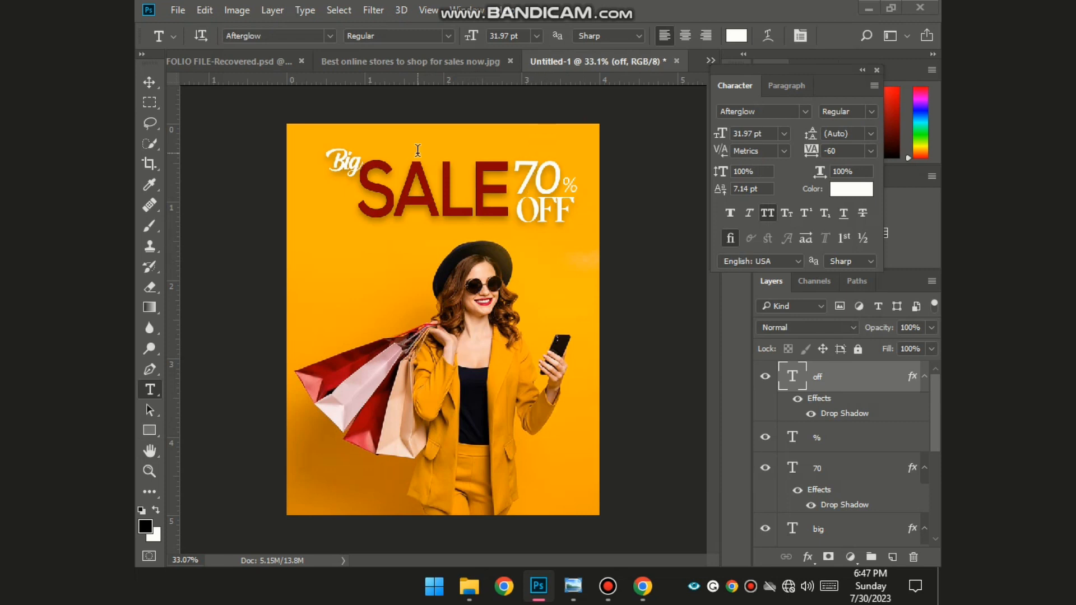
{"action": "left_click", "coordinate": [149, 83]}
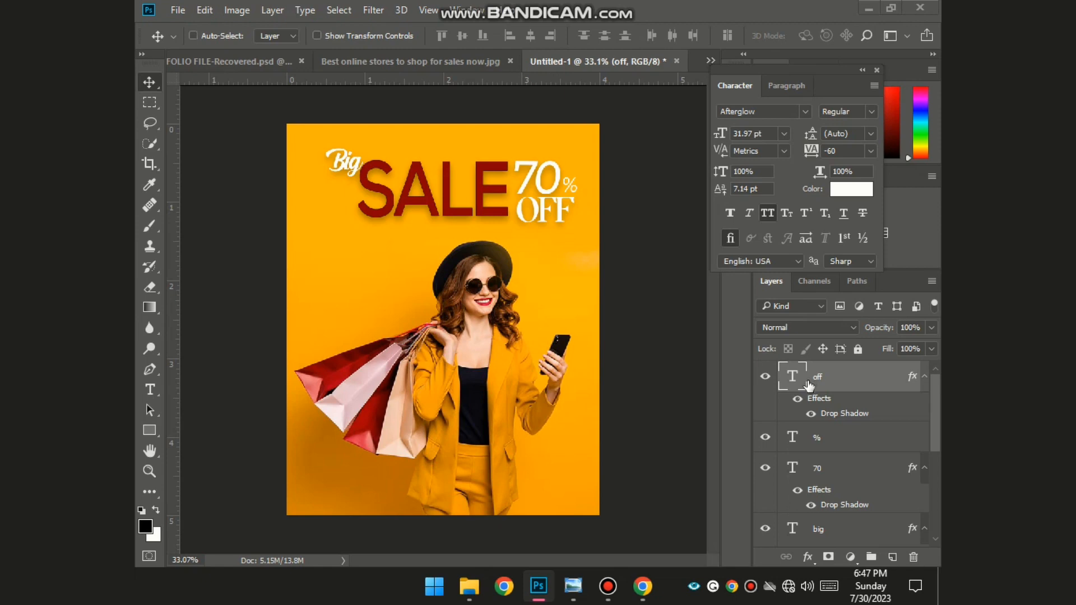
- Duplicate the OFF text layer, move the copy below, and retype it as 70%
{"action": "key", "text": "ctrl+j"}
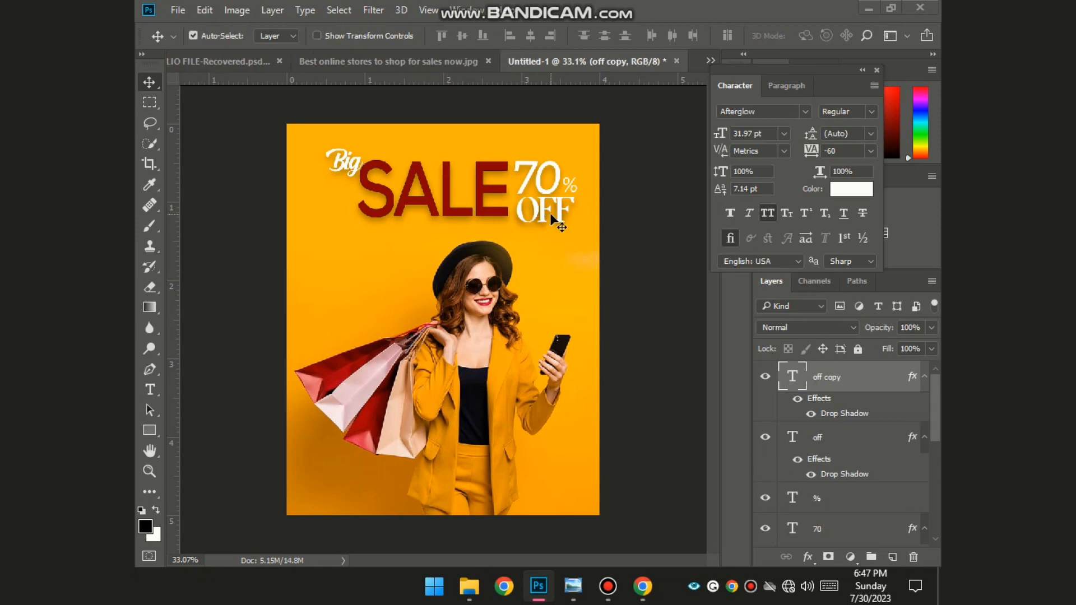
{"action": "left_click_drag", "start_coordinate": [550, 213], "coordinate": [562, 251]}
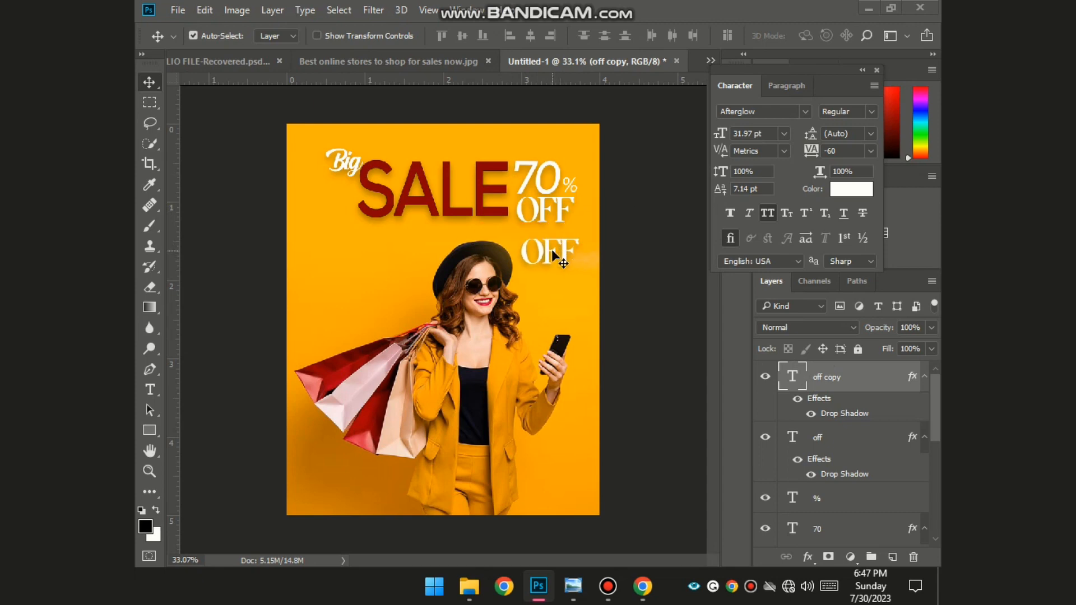
{"action": "key", "text": "ctrl+t"}
{"action": "key", "text": "t"}
{"action": "double_click", "coordinate": [551, 247]}
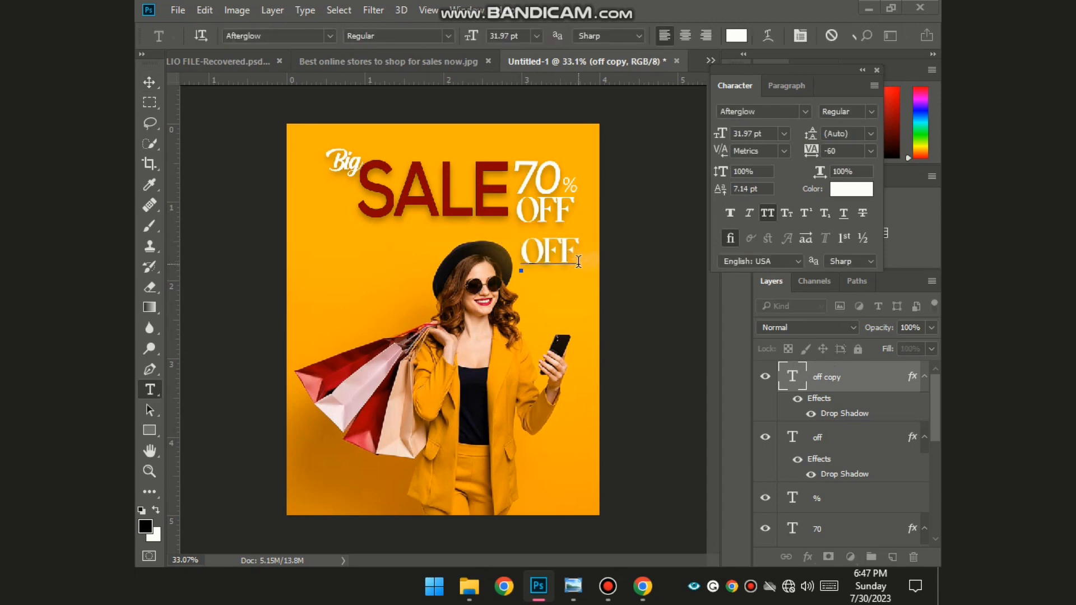
{"action": "type", "text": "70%"}
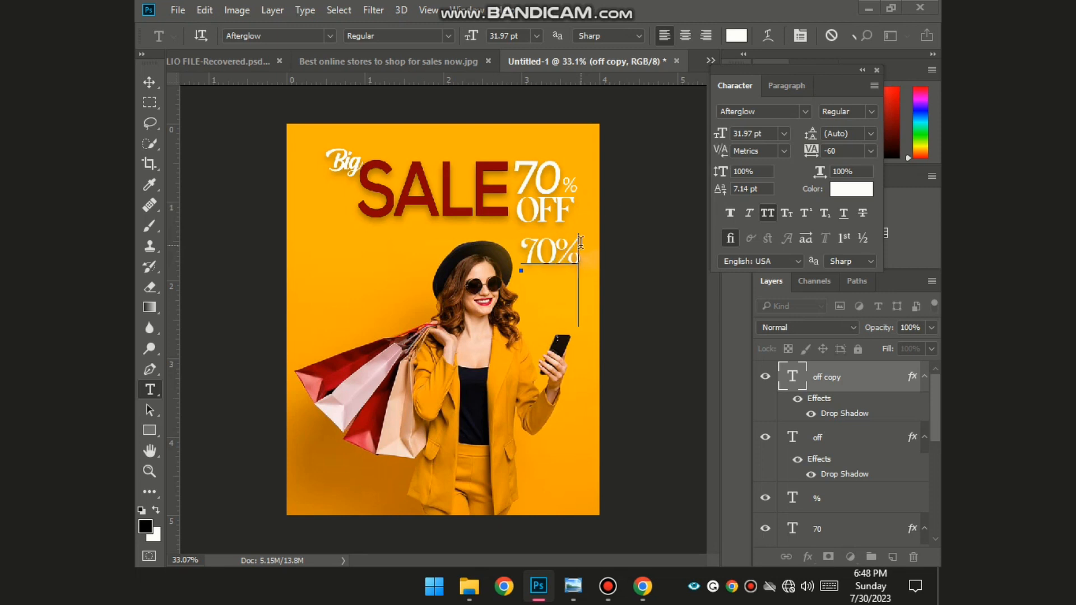
{"action": "left_click", "coordinate": [853, 501]}
- Delete the old % layer and place 70% beside SALE directly above OFF
{"action": "key", "text": "Delete"}
{"action": "key", "text": "Delete"}
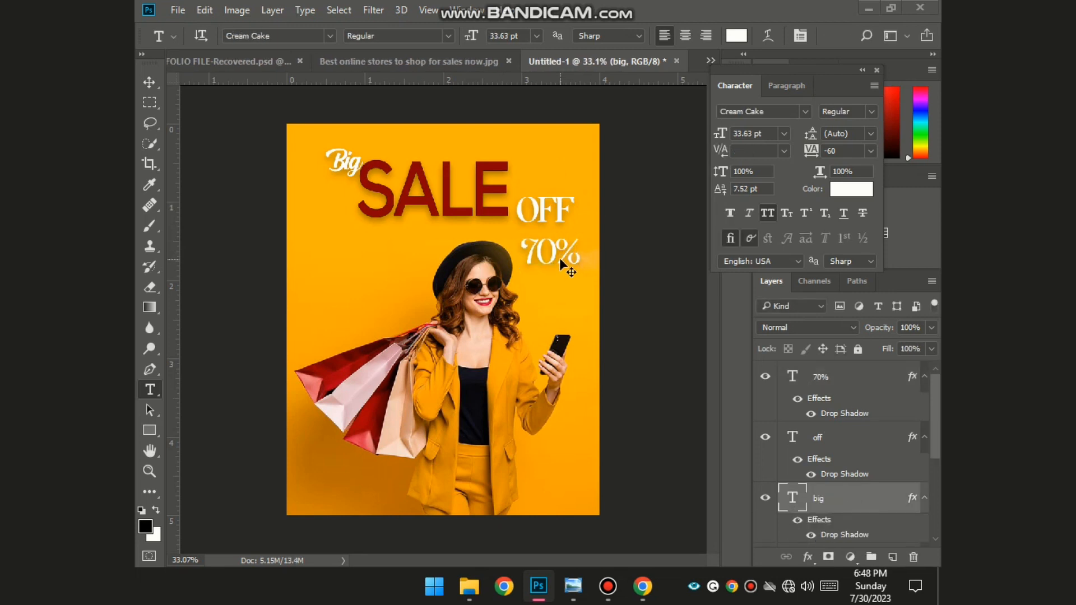
{"action": "left_click_drag", "start_coordinate": [559, 258], "coordinate": [556, 182]}
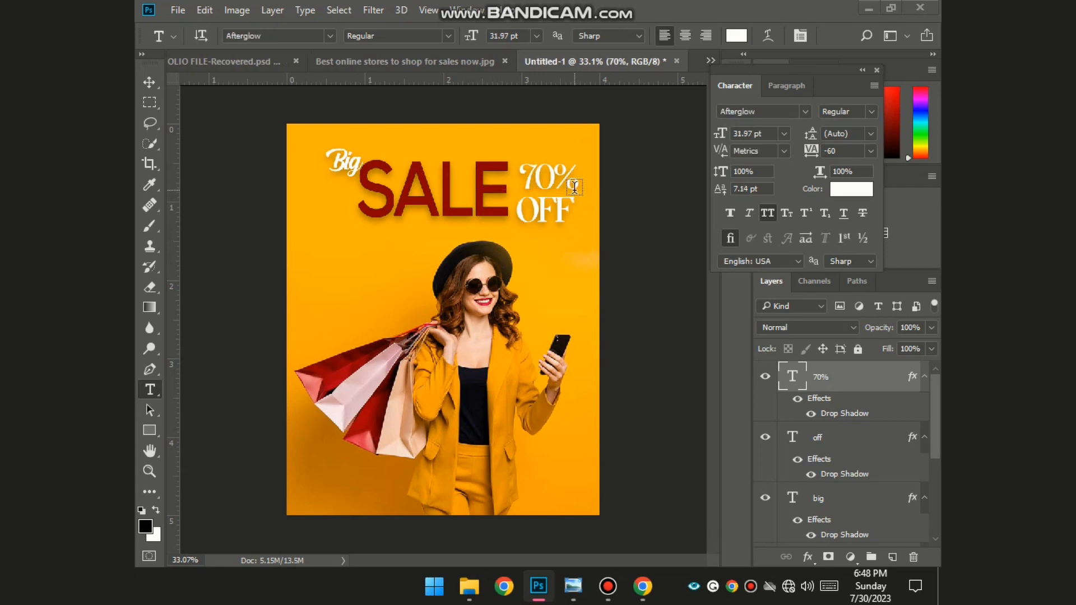
{"action": "left_click", "coordinate": [144, 85]}
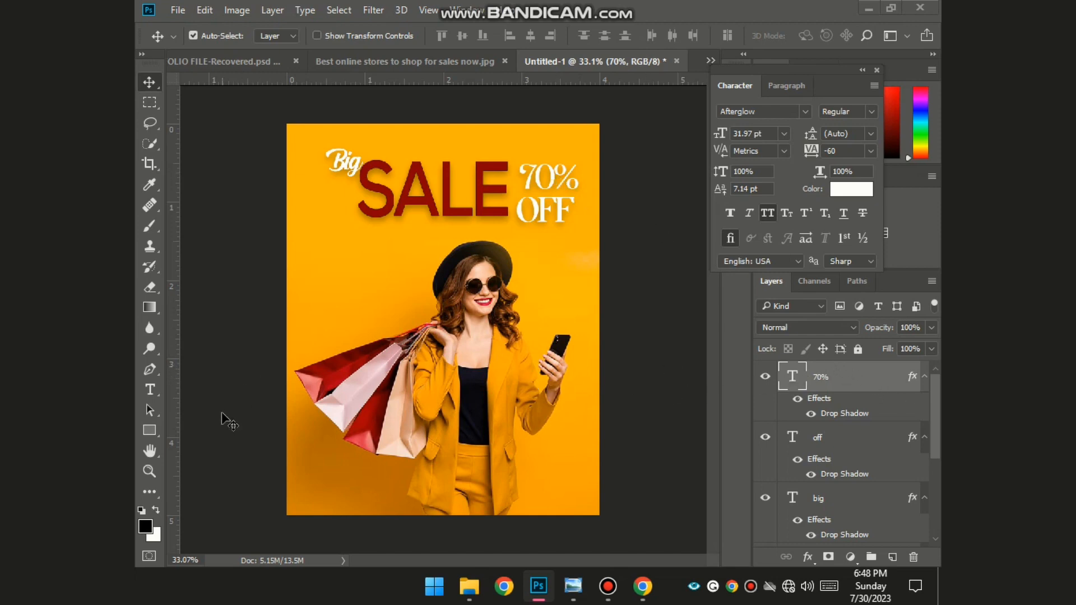
{"action": "key", "text": "t"}
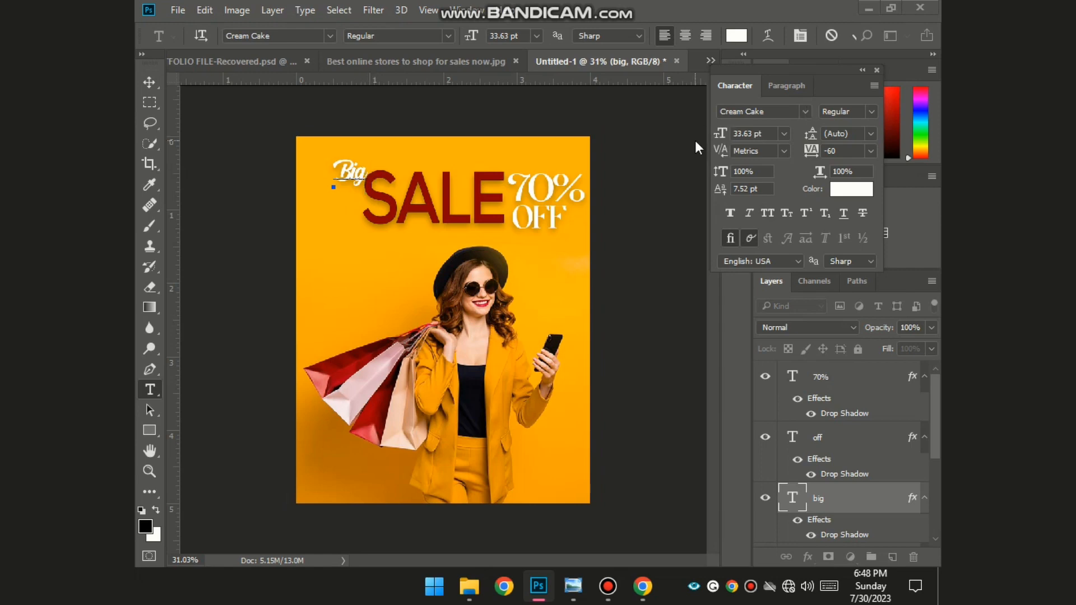
- Set Big in the Afterglow font at 33.63 pt and nudge it slightly left
{"action": "key", "text": "ctrl+a"}
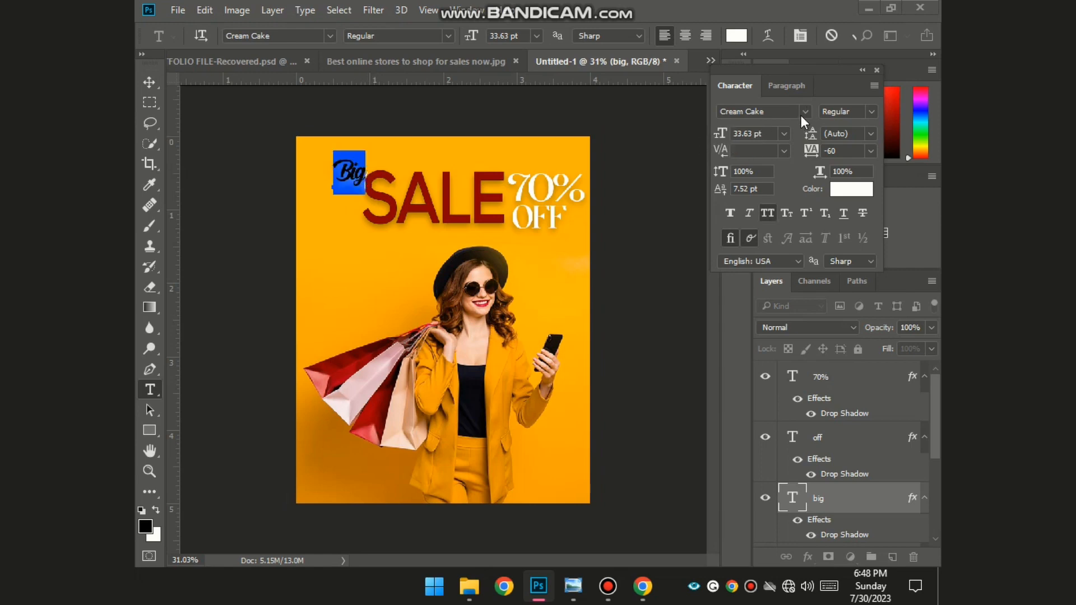
{"action": "left_click", "coordinate": [801, 116]}
{"action": "key", "text": "Down"}
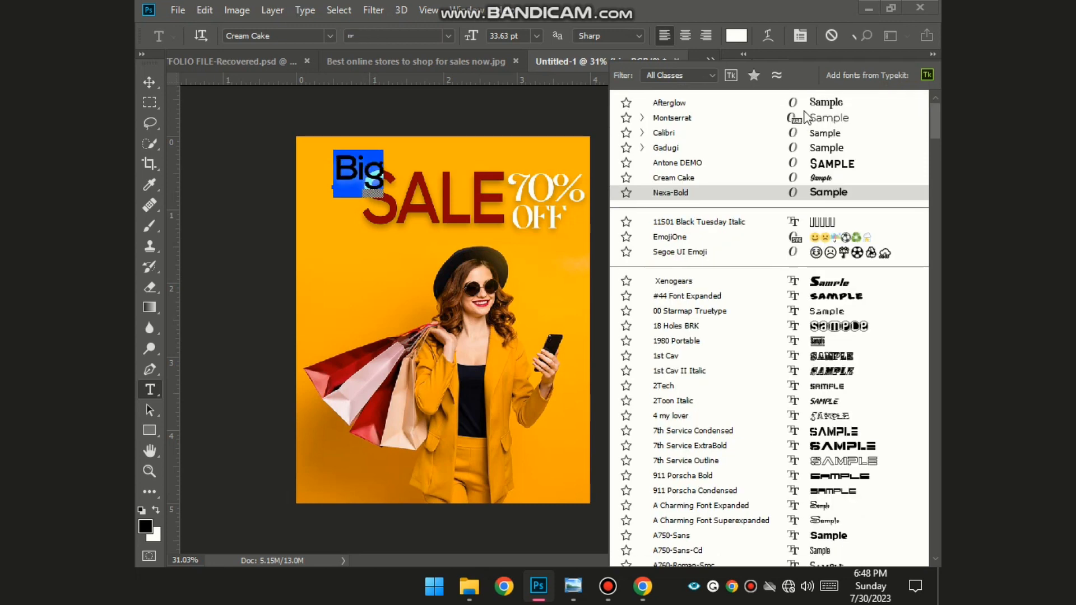
{"action": "left_click", "coordinate": [804, 106]}
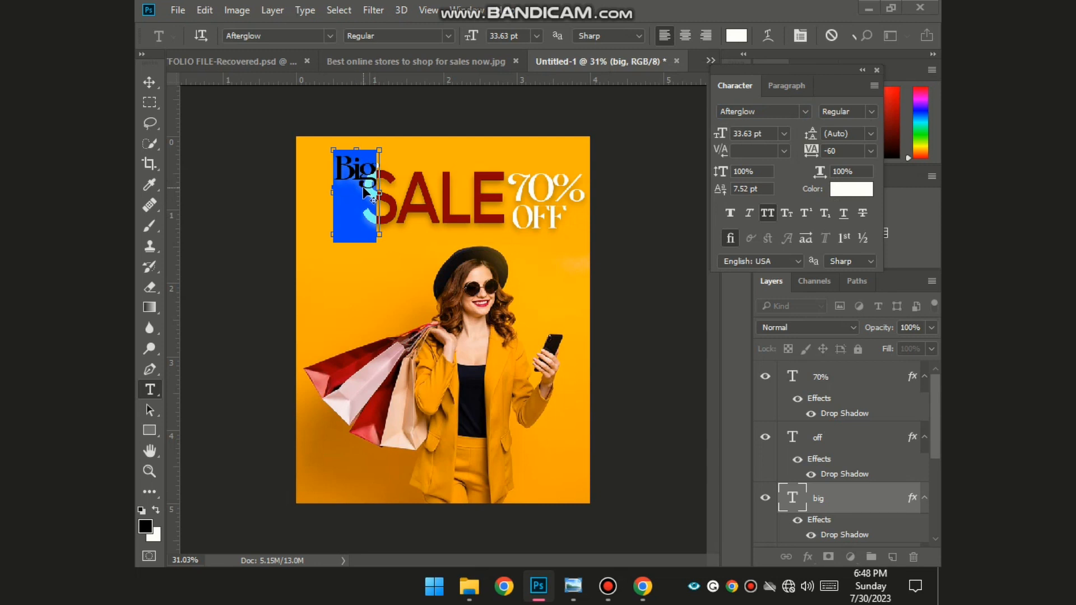
{"action": "left_click_drag", "start_coordinate": [367, 191], "coordinate": [355, 191]}
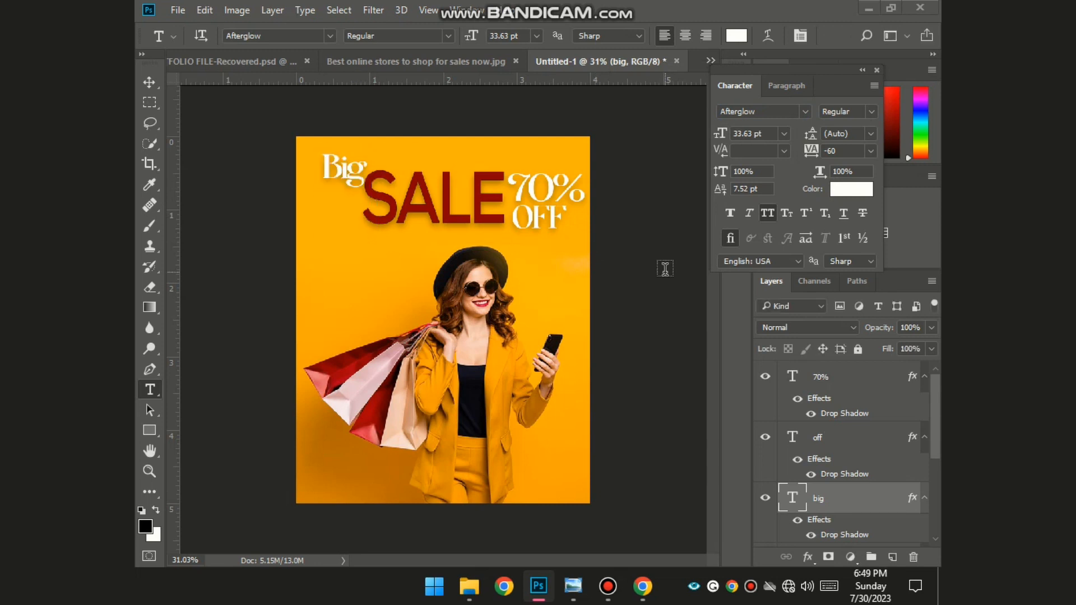
{"action": "left_click", "coordinate": [674, 258]}
- Change the 70% text colour to black (000000)
{"action": "key", "text": "ctrl+minus"}
{"action": "key", "text": "ctrl+minus"}
{"action": "key", "text": "ctrl+plus"}
{"action": "key", "text": "ctrl+plus"}
{"action": "key", "text": "ctrl+minus"}
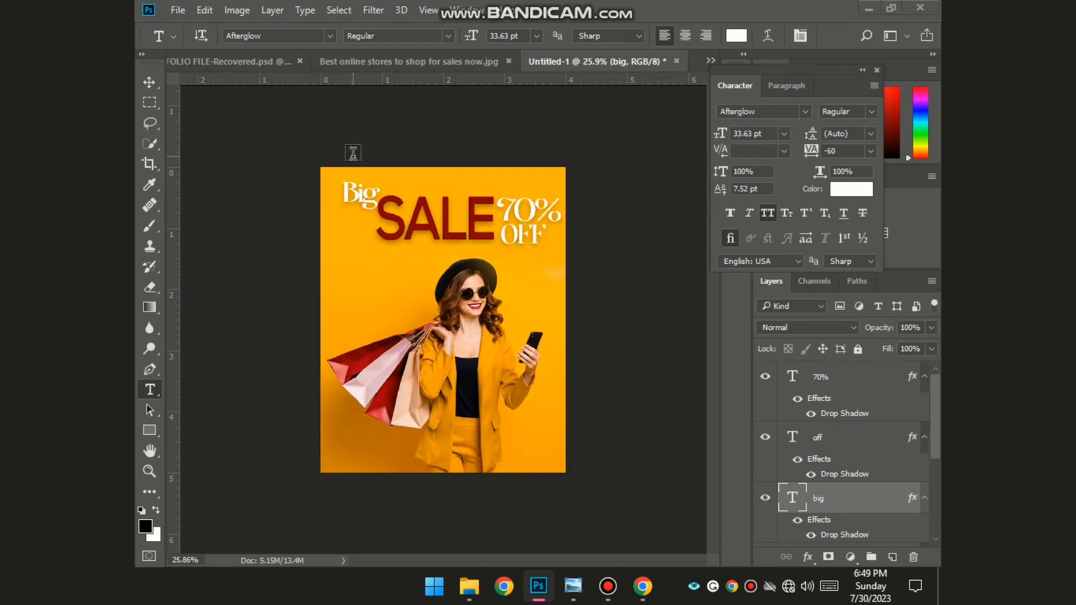
{"action": "key", "text": "ctrl+plus"}
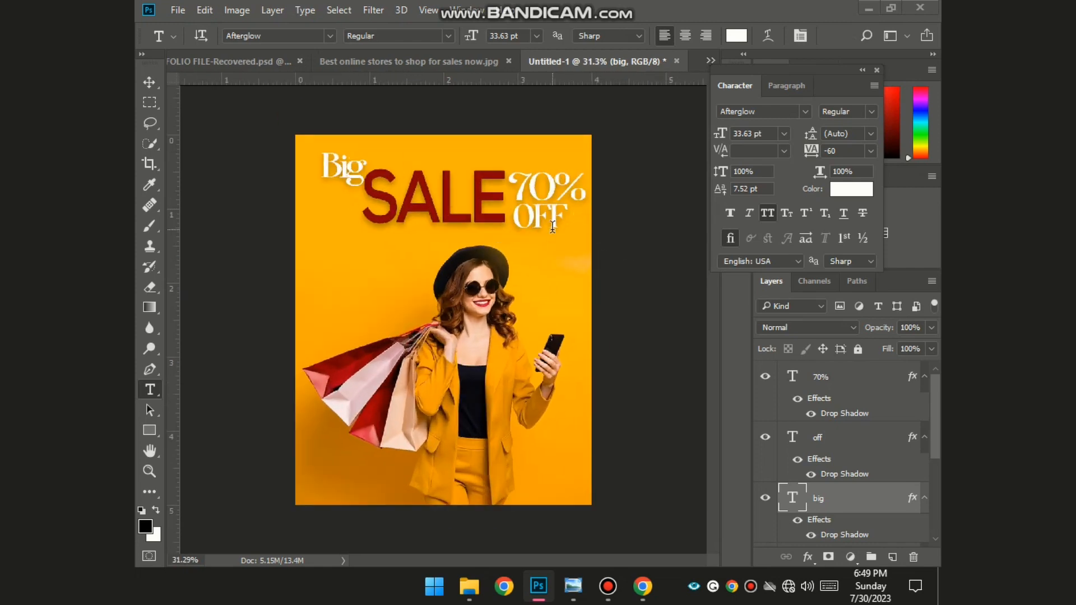
{"action": "key", "text": "ctrl+minus"}
{"action": "key", "text": "ctrl+plus"}
{"action": "left_click", "coordinate": [552, 190]}
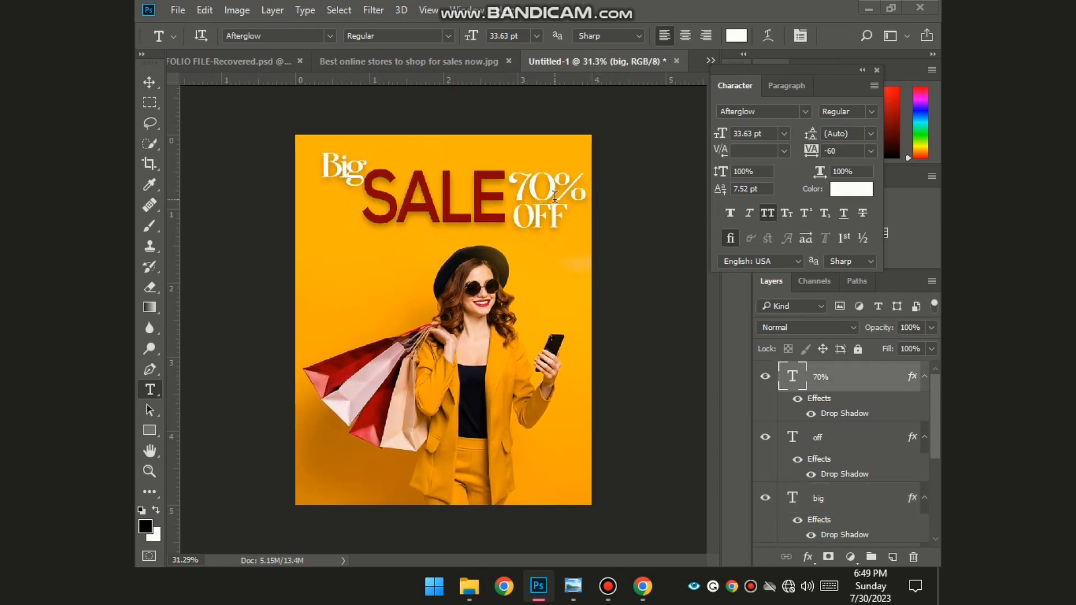
{"action": "key", "text": "ctrl+a"}
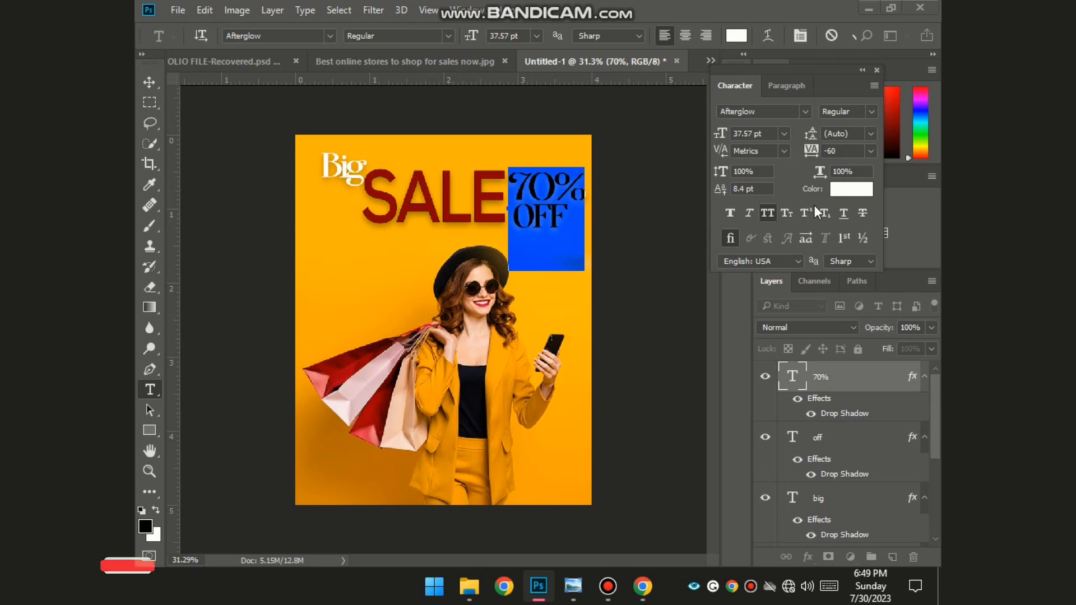
{"action": "left_click", "coordinate": [851, 189]}
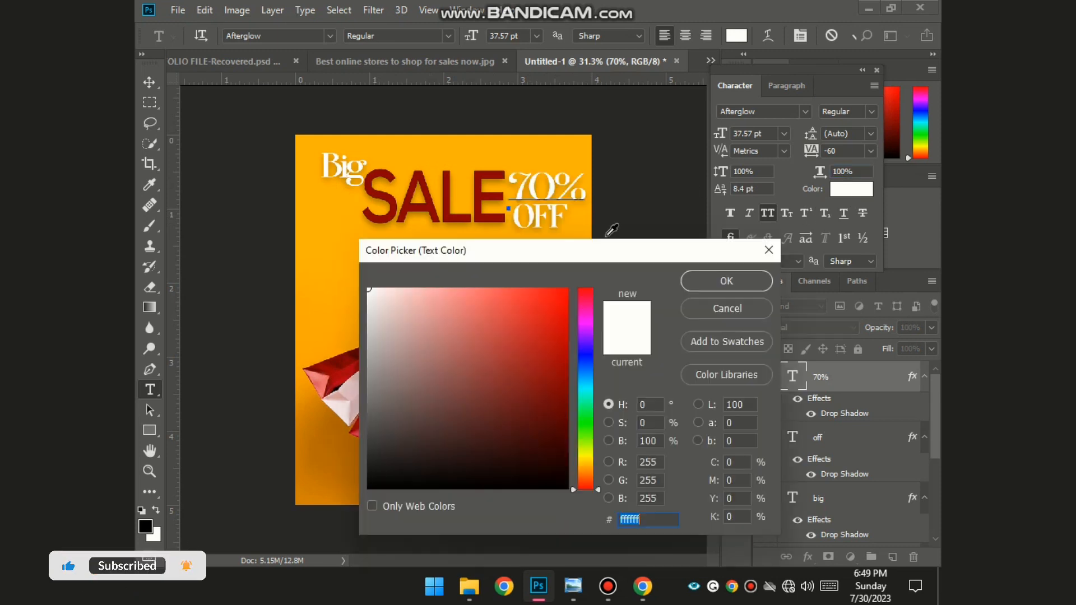
{"action": "type", "text": "000000"}
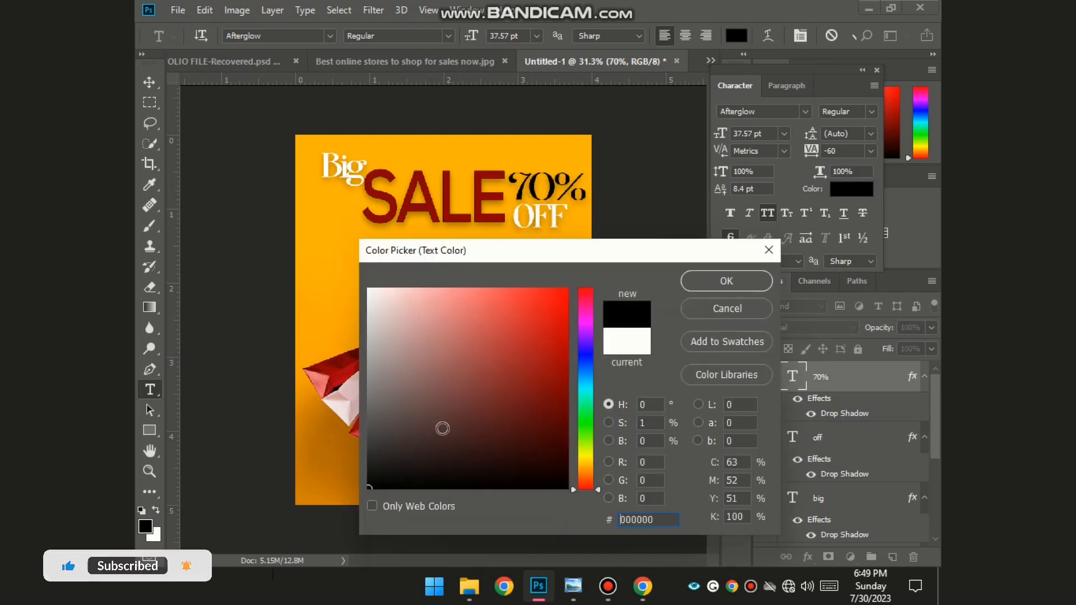
{"action": "left_click", "coordinate": [704, 280]}
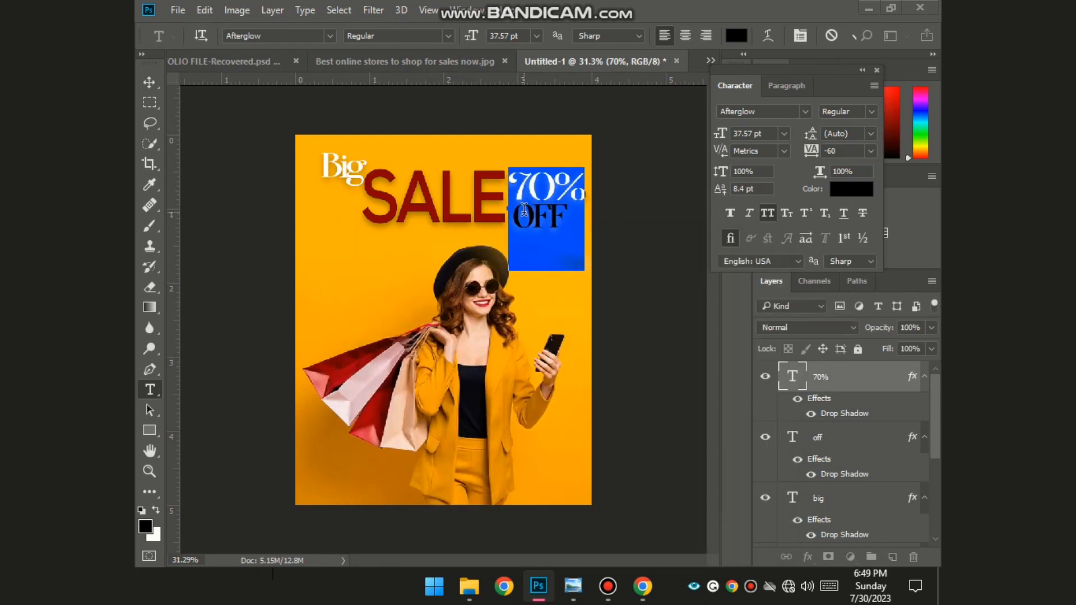
- Change the OFF text colour to black (000000) and commit the edit
{"action": "double_click", "coordinate": [792, 437]}
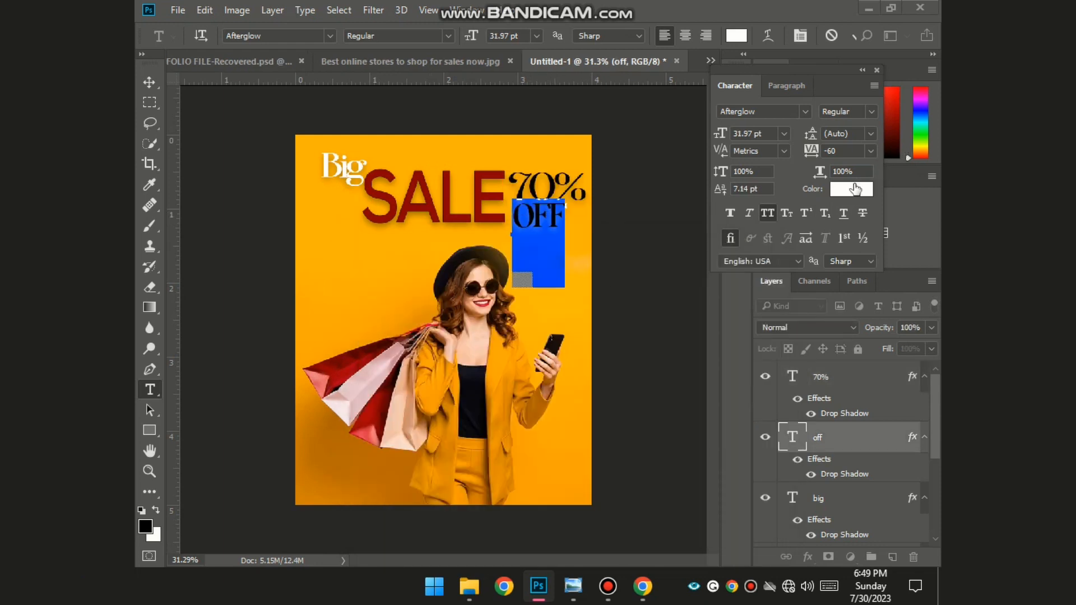
{"action": "left_click_drag", "start_coordinate": [820, 171], "coordinate": [796, 172]}
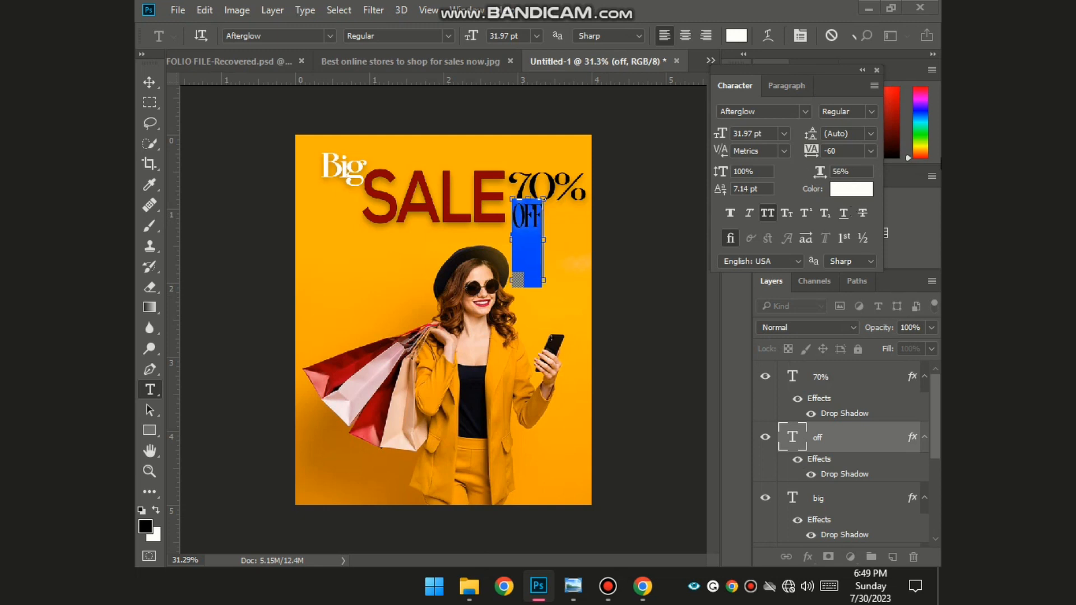
{"action": "key", "text": "ctrl+z"}
{"action": "left_click", "coordinate": [851, 189]}
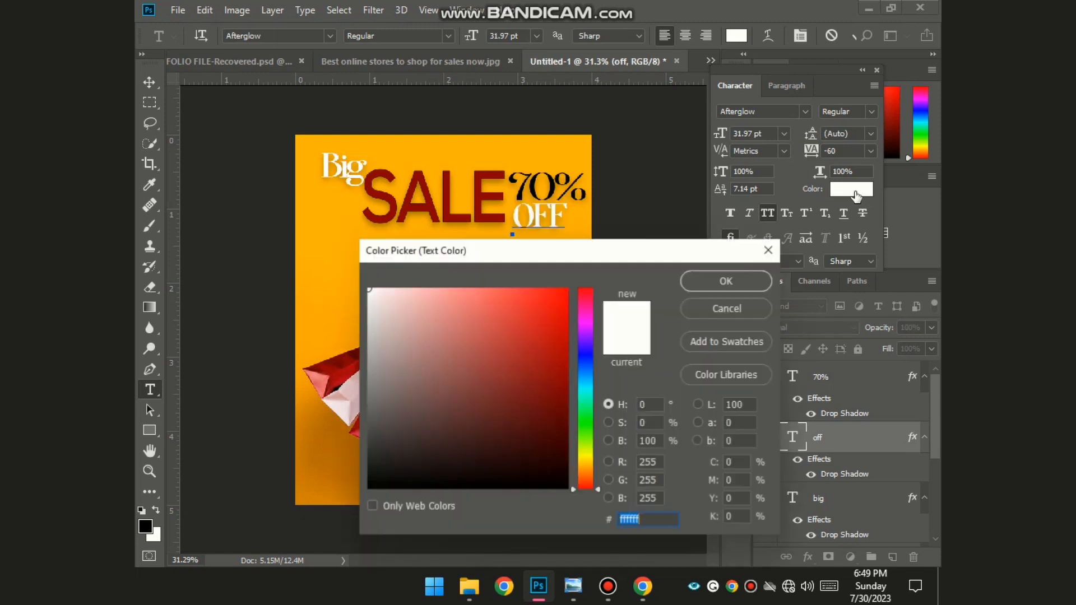
{"action": "type", "text": "000000"}
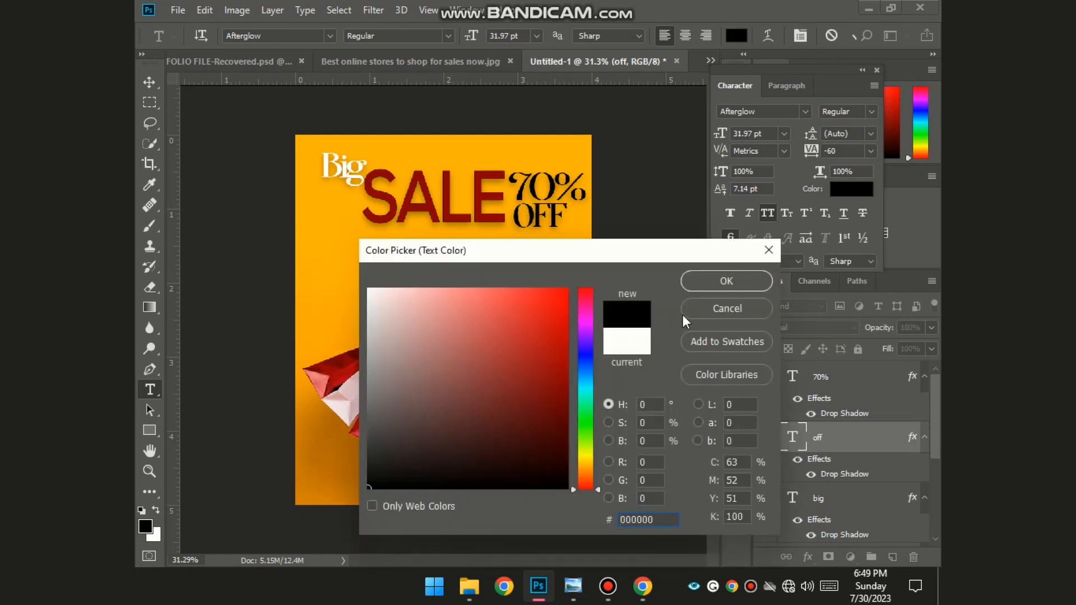
{"action": "left_click", "coordinate": [711, 284]}
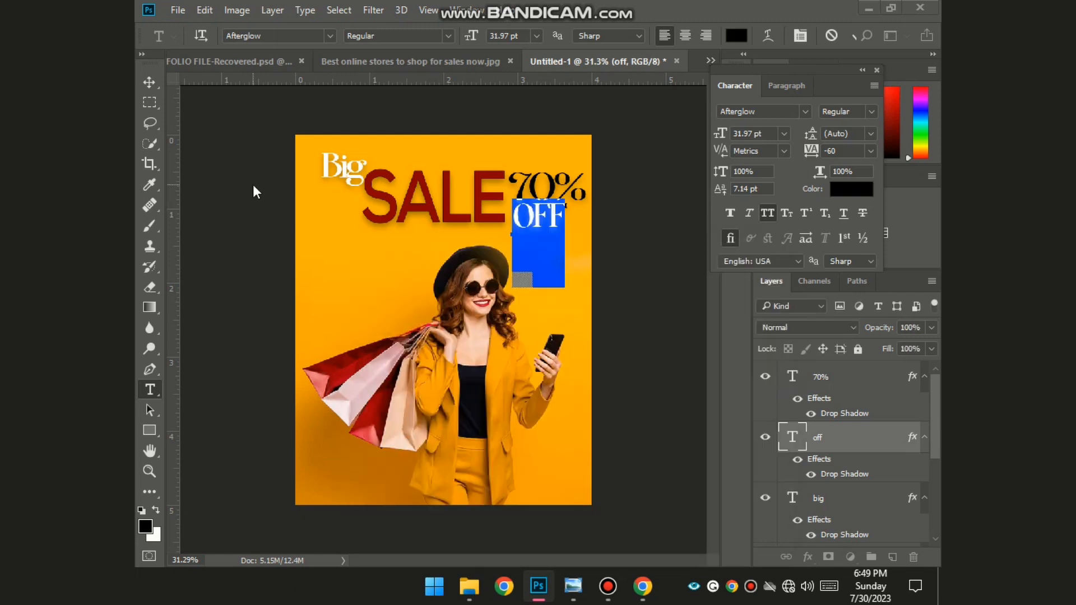
{"action": "left_click", "coordinate": [330, 170]}
- Recolour the word Big to black (000000) and commit the text edit
{"action": "left_click", "coordinate": [332, 165]}
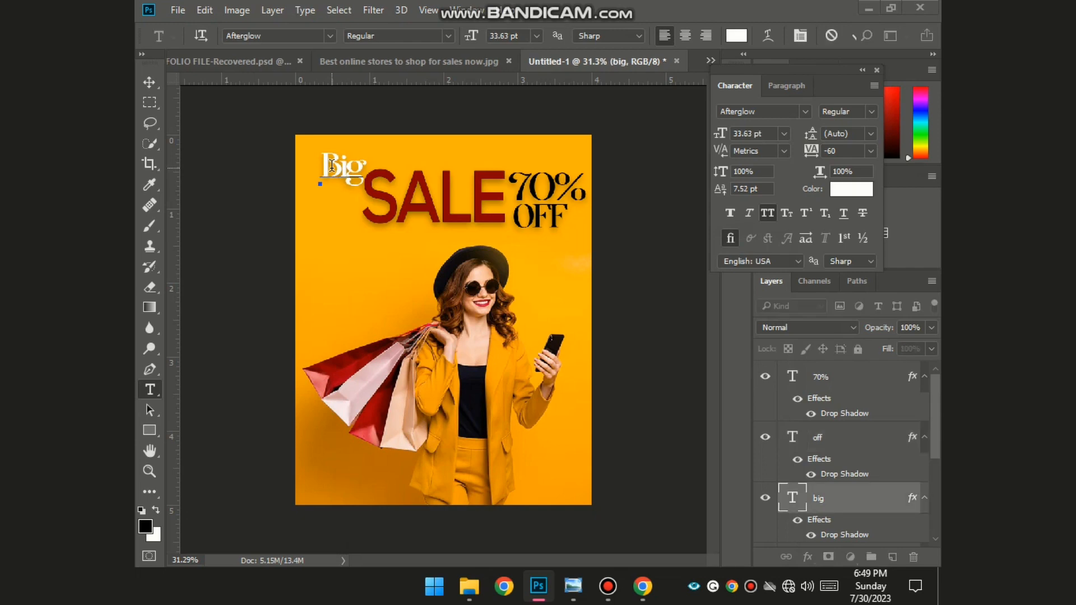
{"action": "left_click", "coordinate": [807, 496]}
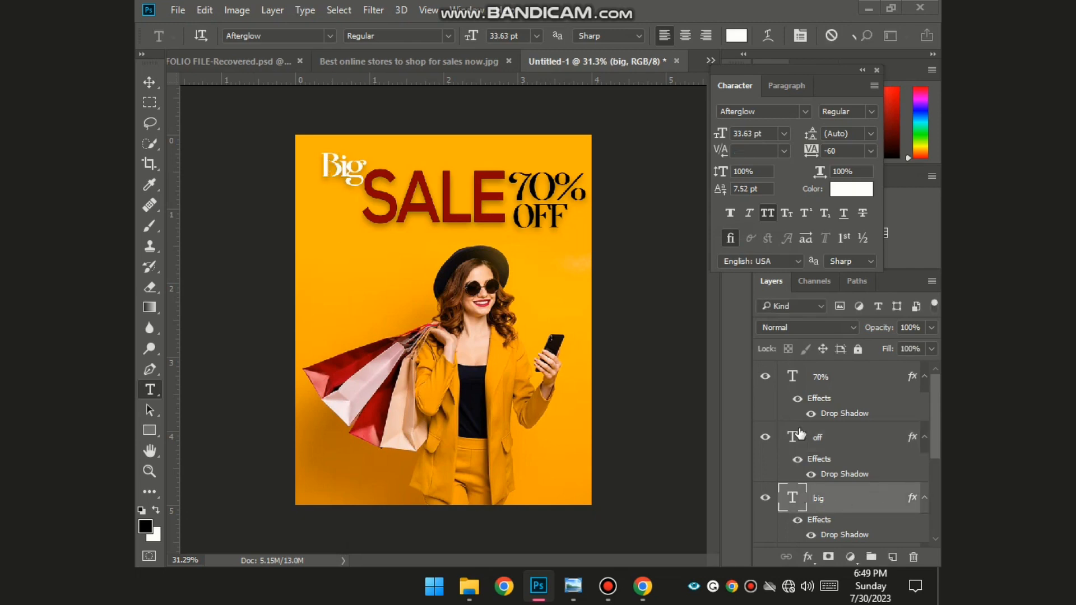
{"action": "double_click", "coordinate": [805, 490]}
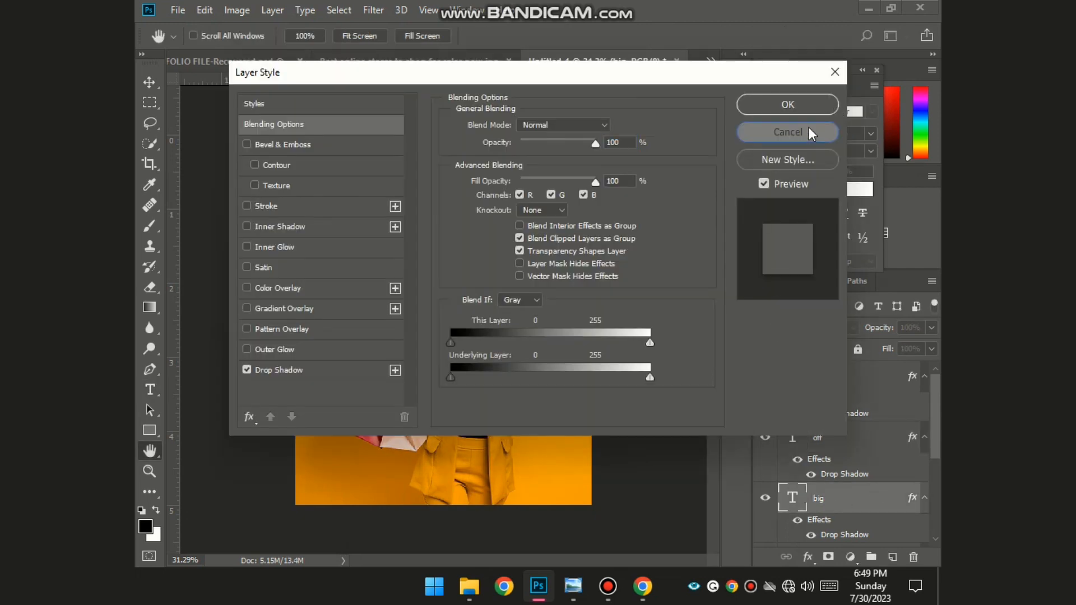
{"action": "left_click", "coordinate": [808, 127]}
{"action": "double_click", "coordinate": [799, 502]}
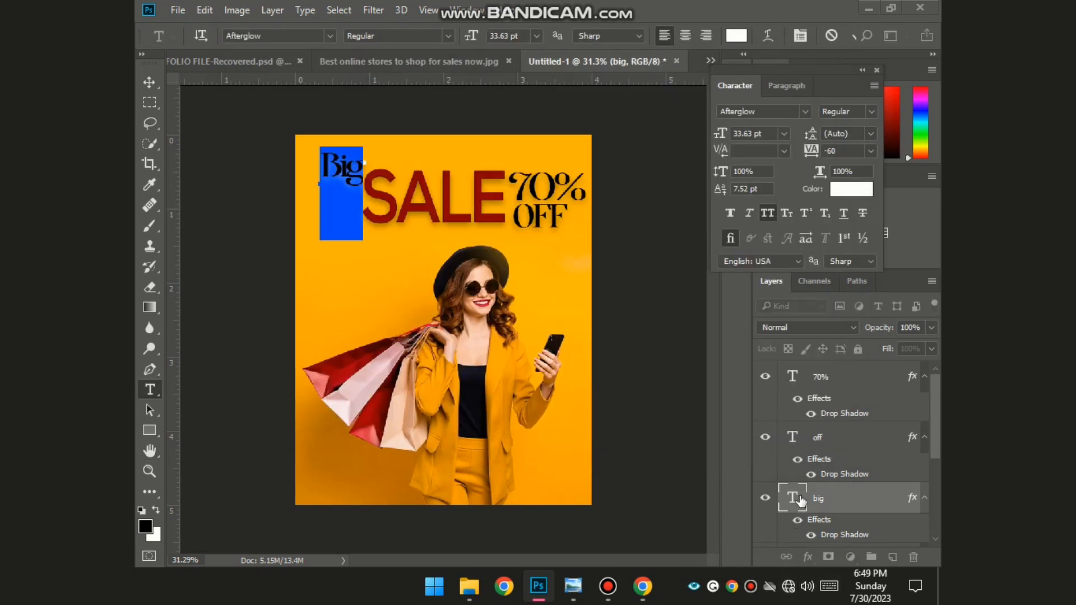
{"action": "left_click", "coordinate": [853, 190]}
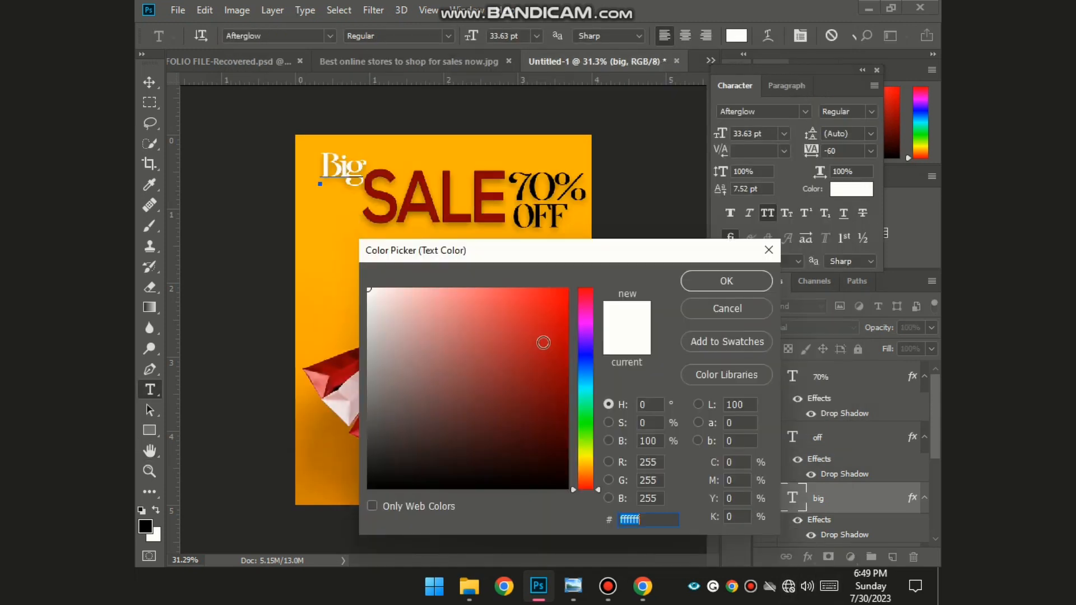
{"action": "type", "text": "000000"}
{"action": "left_click", "coordinate": [728, 288]}
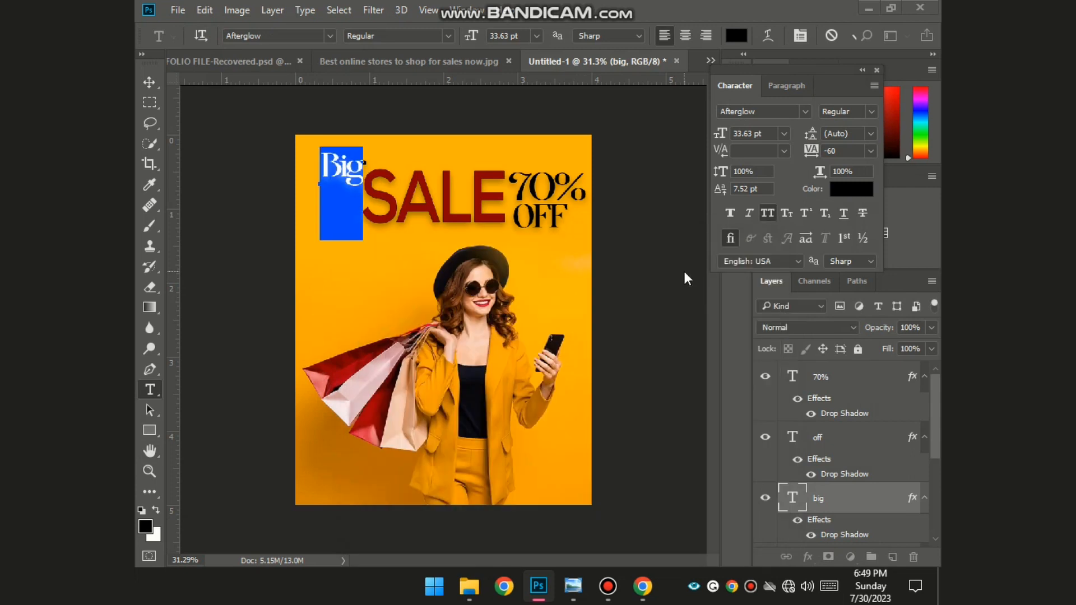
{"action": "left_click", "coordinate": [684, 265]}
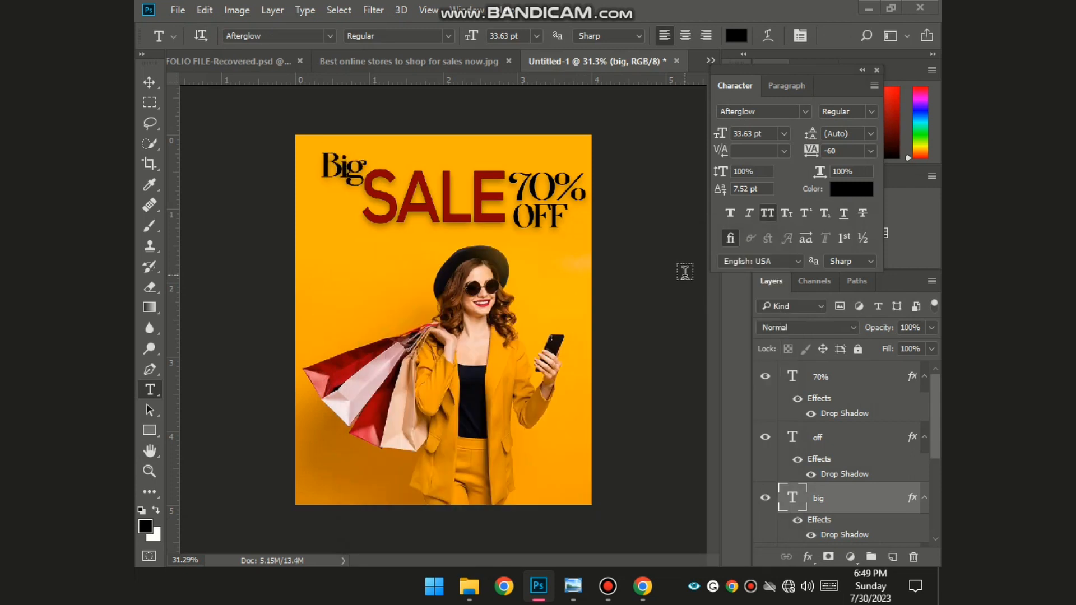
{"action": "scroll", "coordinate": [676, 263], "scroll_direction": "down", "scroll_amount": 2}
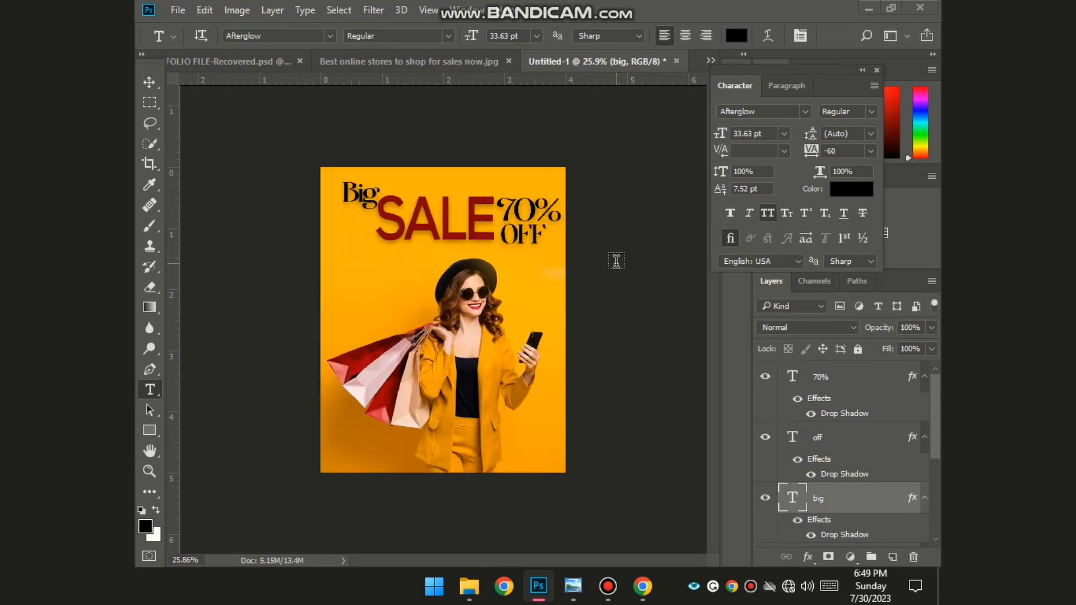
{"action": "scroll", "coordinate": [541, 244], "scroll_direction": "up", "scroll_amount": 1}
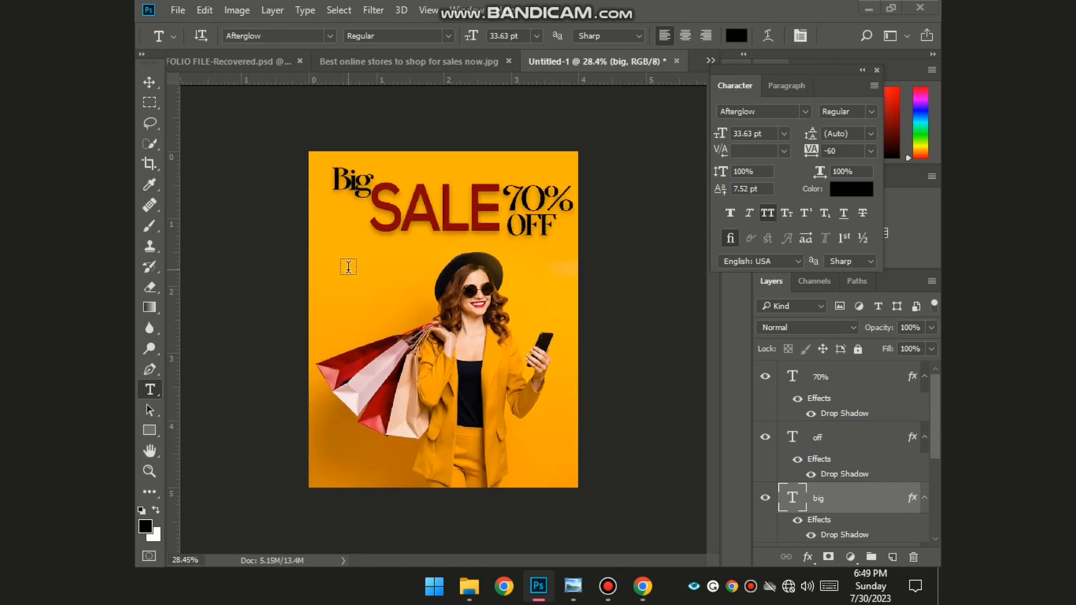
- Add the tagline 'DON'T MISS THE DEAL' below SALE, scaled down to about 14.46 pt
{"action": "left_click", "coordinate": [335, 269]}
{"action": "type", "text": "DON'T MISS THE DEAL"}
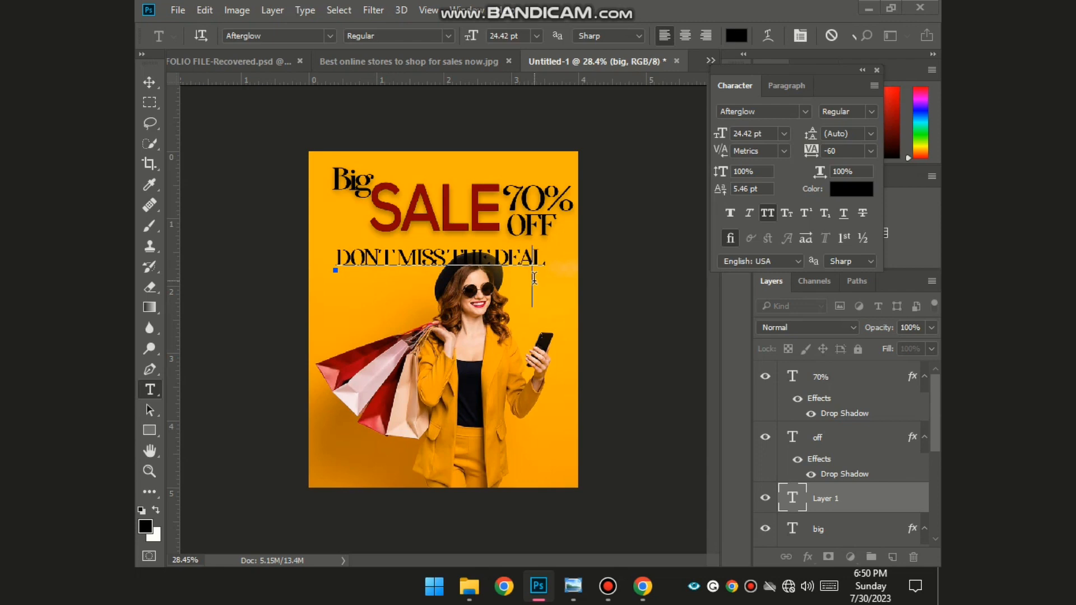
{"action": "left_click_drag", "start_coordinate": [553, 303], "coordinate": [491, 252]}
{"action": "scroll", "coordinate": [387, 220], "scroll_direction": "up", "scroll_amount": 9}
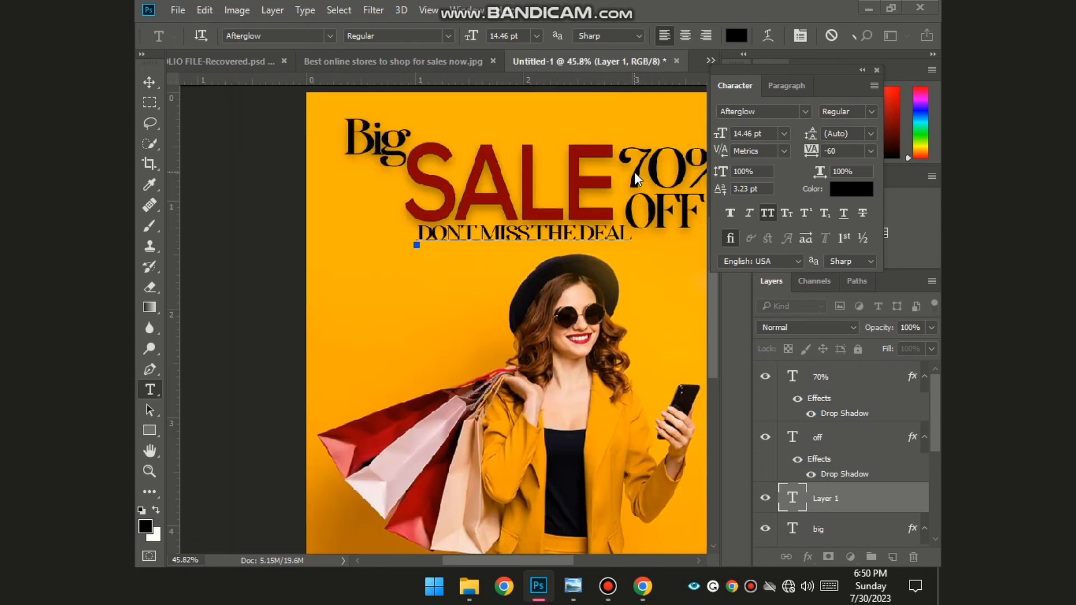
{"action": "left_click", "coordinate": [560, 274]}
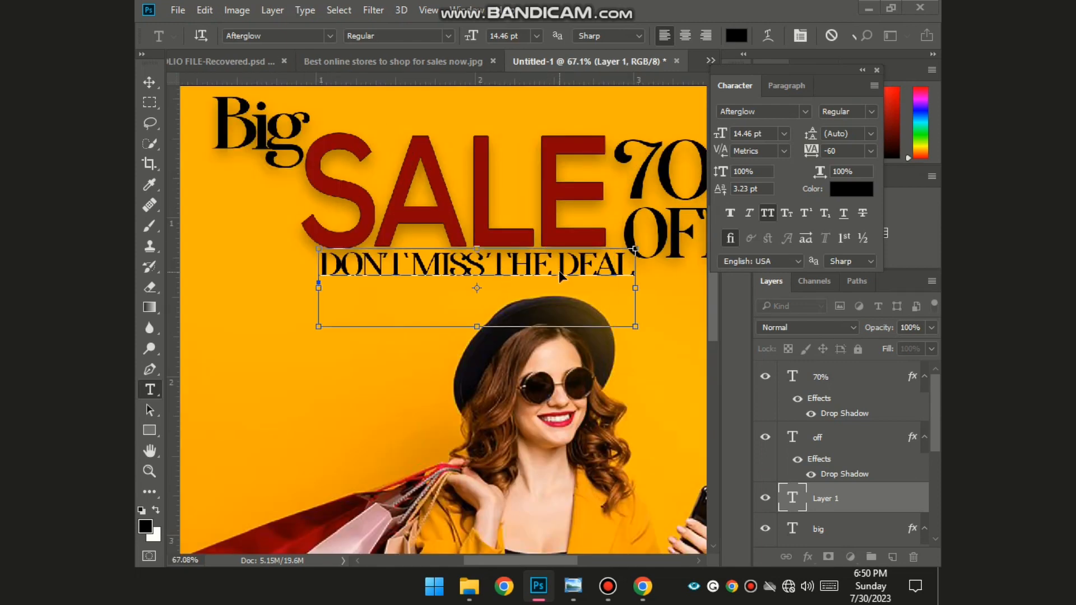
{"action": "triple_click", "coordinate": [616, 267]}
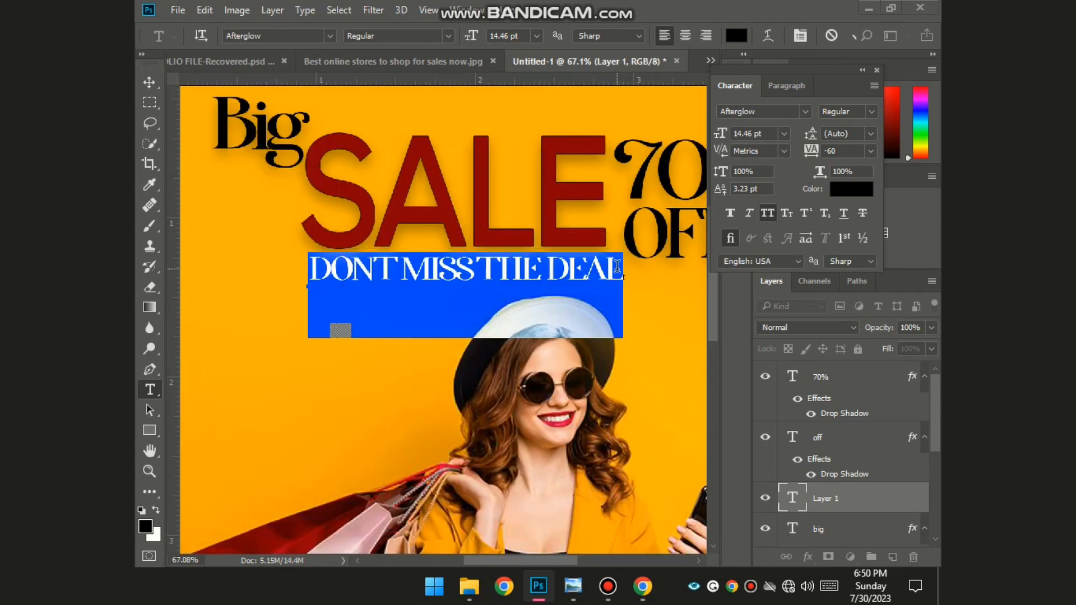
- Make the tagline white (ffffff) in Calibri with tracking set to 0
{"action": "left_click", "coordinate": [844, 190]}
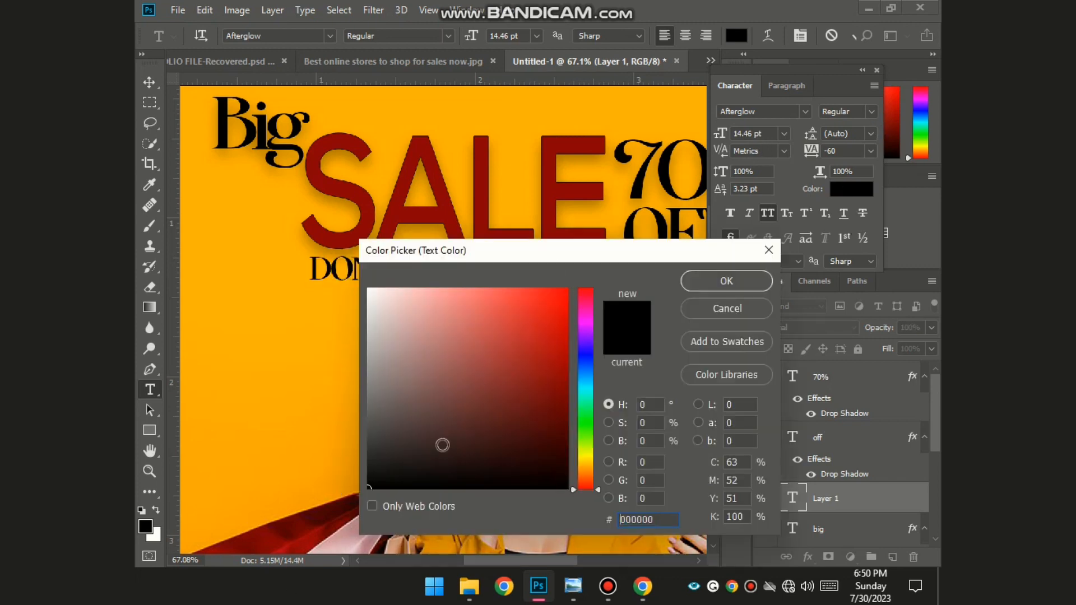
{"action": "type", "text": "ffffff"}
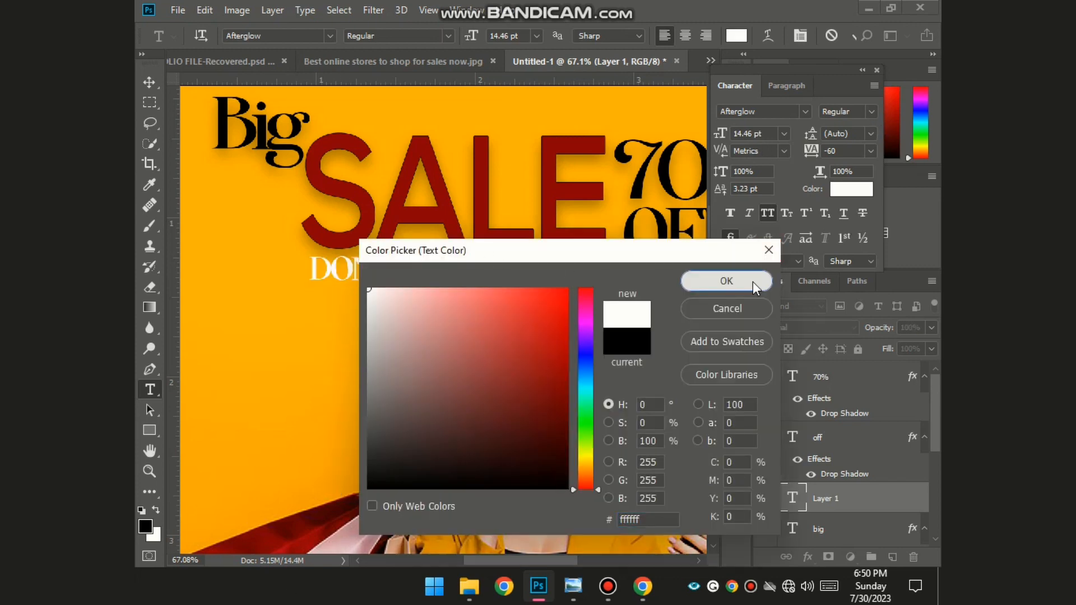
{"action": "left_click", "coordinate": [751, 281]}
{"action": "left_click", "coordinate": [800, 110]}
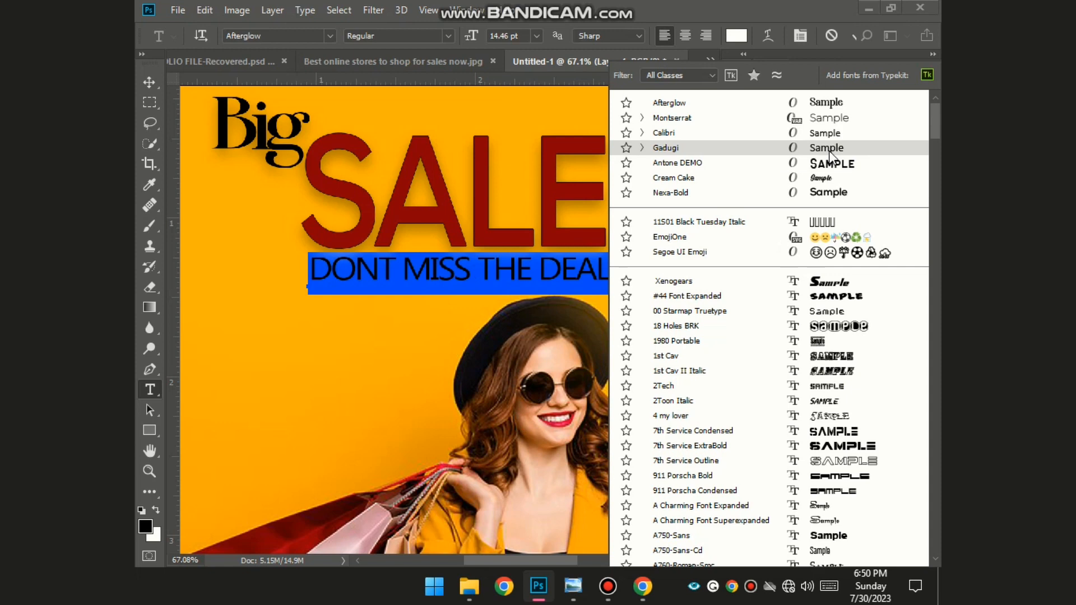
{"action": "left_click", "coordinate": [842, 136]}
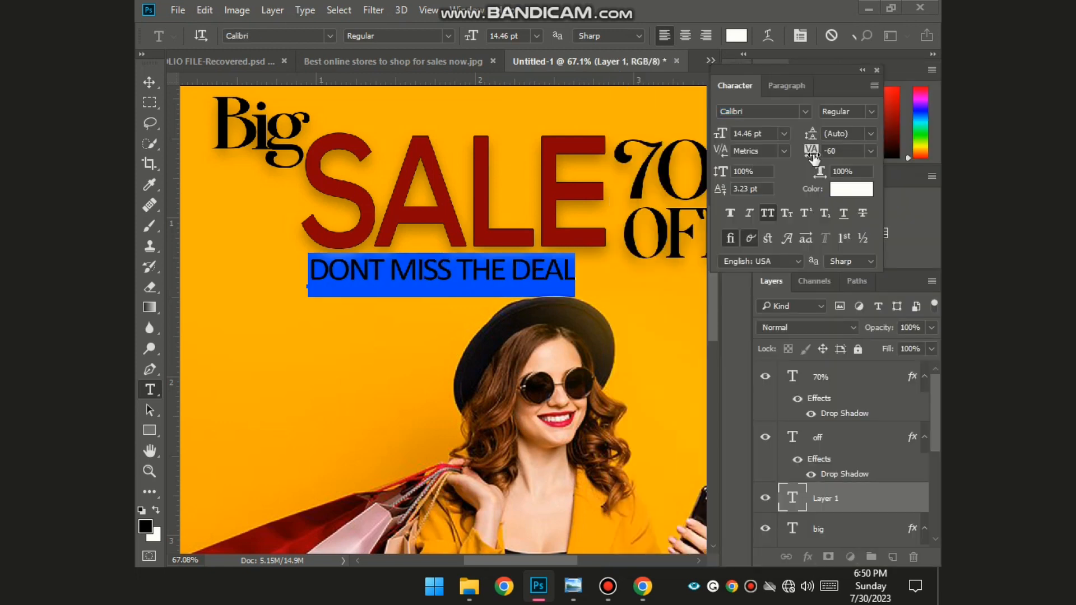
{"action": "left_click_drag", "start_coordinate": [813, 154], "coordinate": [818, 159]}
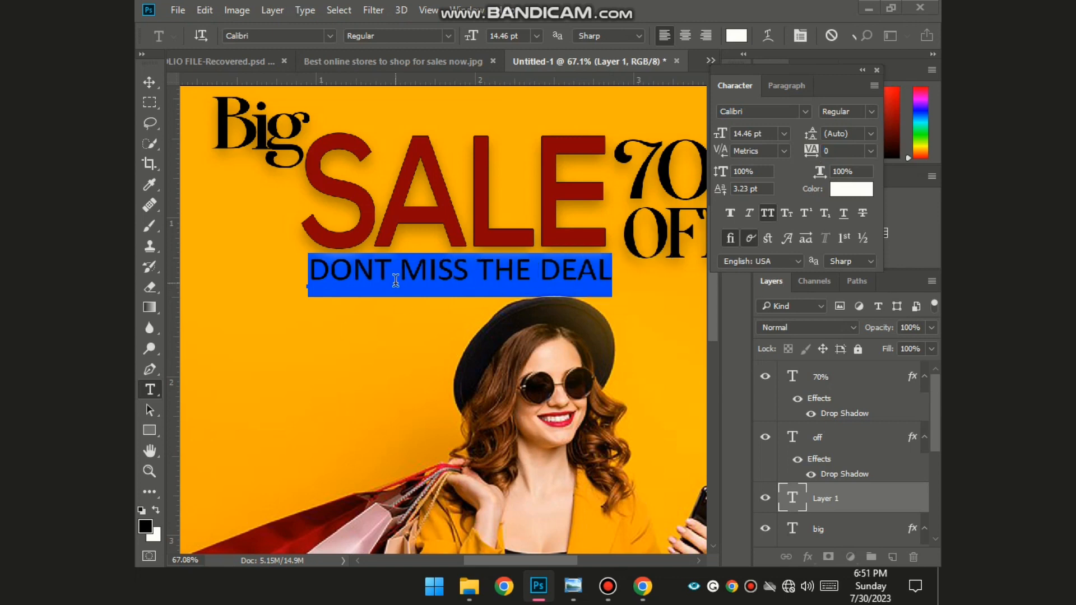
- Insert the missing apostrophe in DON'T and commit the tagline
{"action": "left_click", "coordinate": [383, 268]}
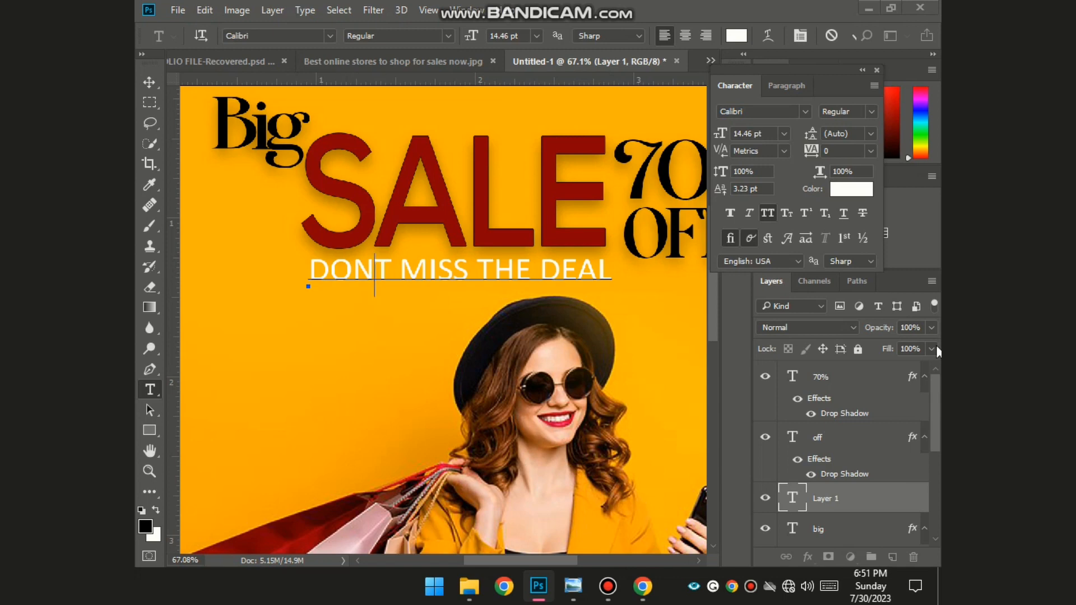
{"action": "type", "text": "\""}
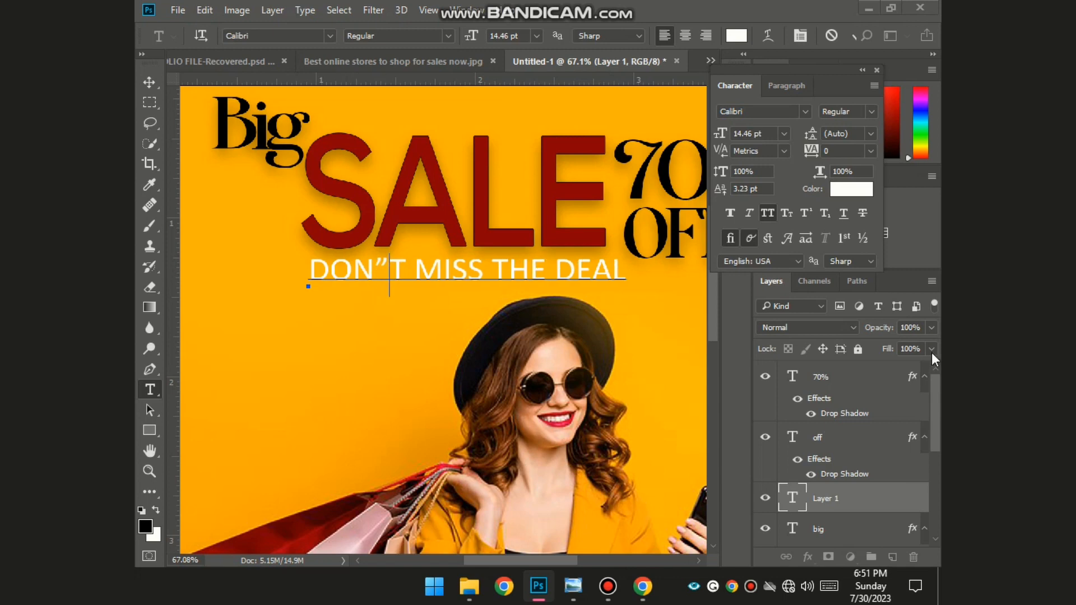
{"action": "key", "text": "BackSpace"}
{"action": "type", "text": "'"}
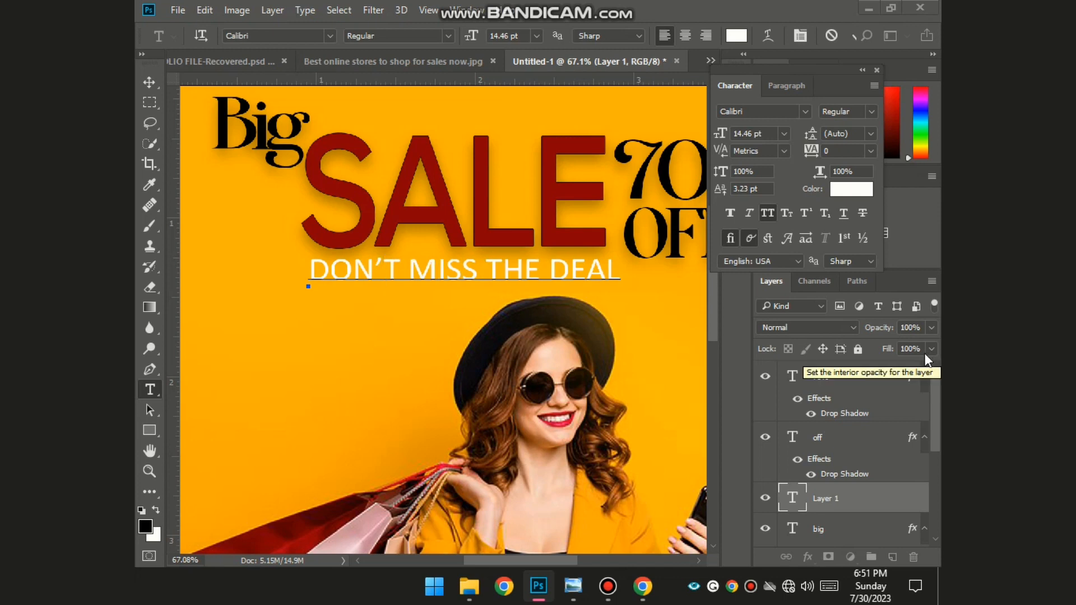
{"action": "left_click", "coordinate": [295, 407]}
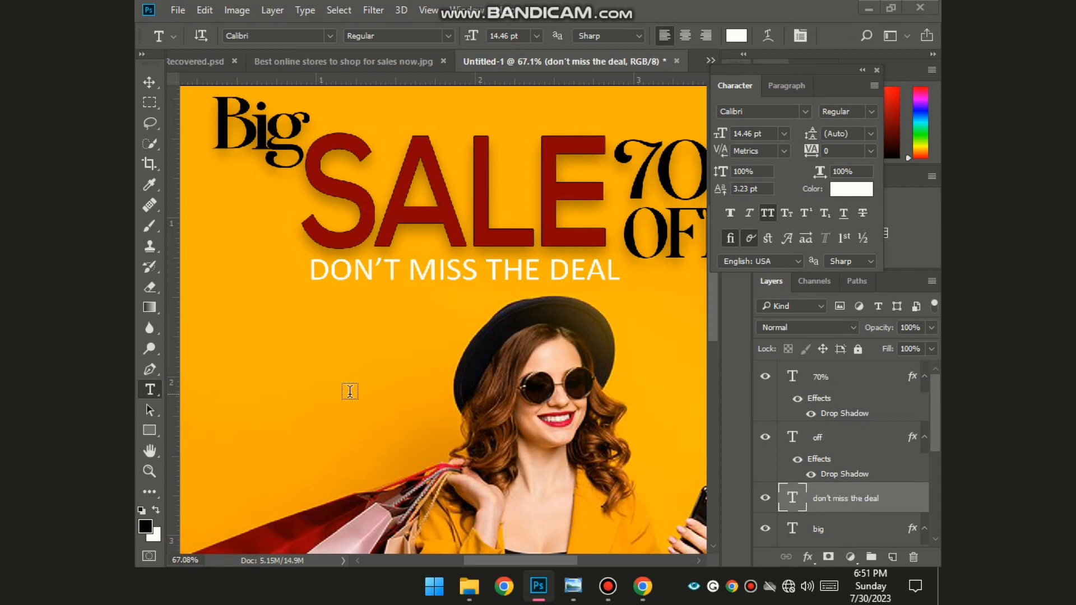
{"action": "key", "text": "ctrl+0"}
{"action": "scroll", "coordinate": [351, 289], "scroll_direction": "down", "scroll_amount": 2}
{"action": "scroll", "coordinate": [351, 289], "scroll_direction": "up", "scroll_amount": 2}
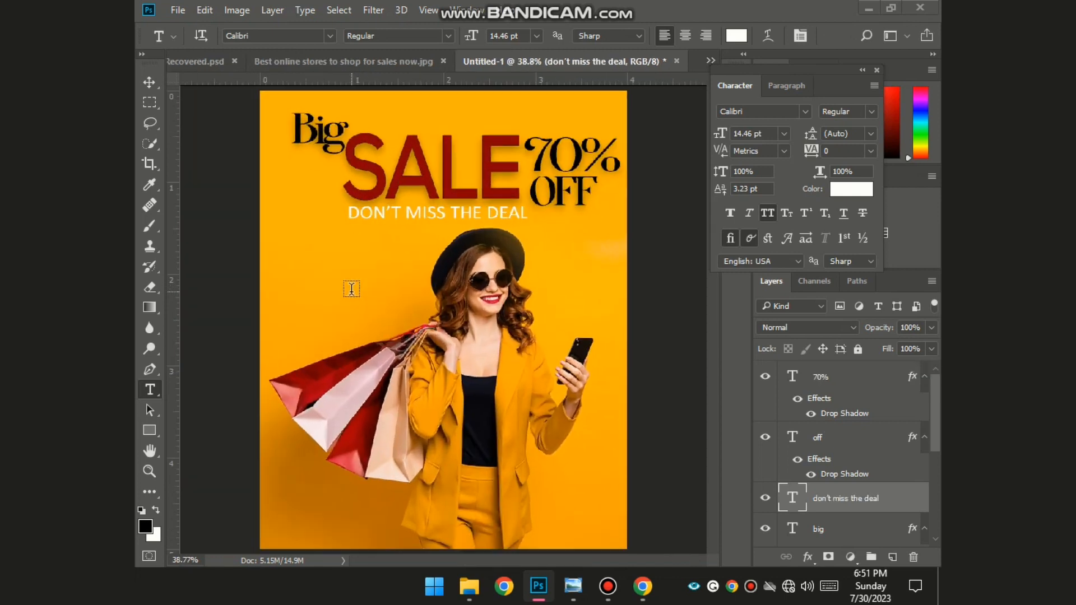
{"action": "scroll", "coordinate": [352, 289], "scroll_direction": "down", "scroll_amount": 2}
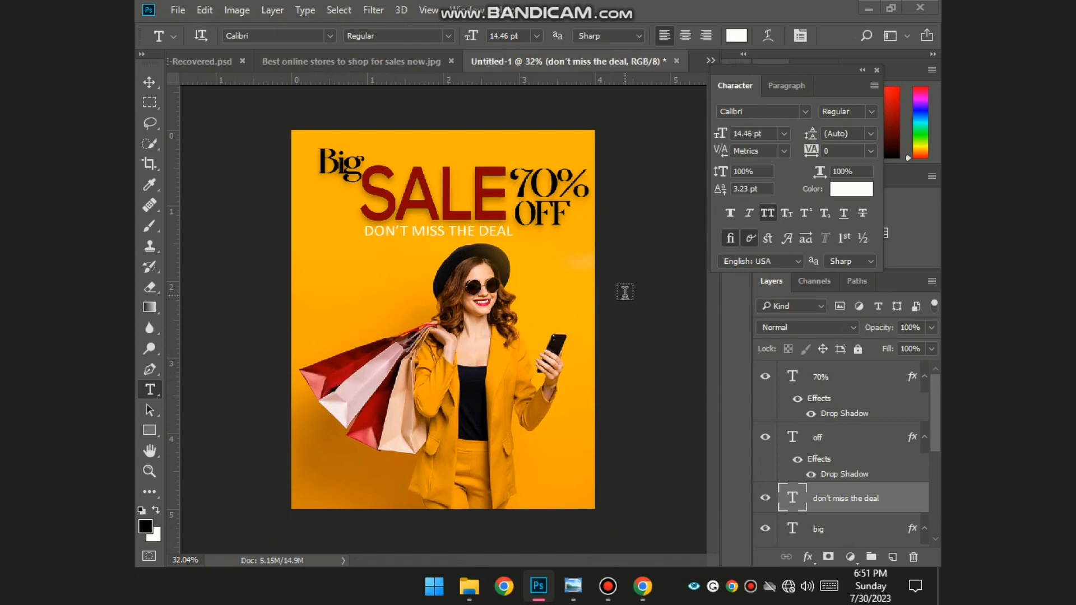
- Type 'ODER NOW' at the bottom-left and shrink it to about 15.8 pt
{"action": "scroll", "coordinate": [519, 337], "scroll_direction": "down", "scroll_amount": 2}
{"action": "scroll", "coordinate": [520, 337], "scroll_direction": "up", "scroll_amount": 2}
{"action": "left_click", "coordinate": [304, 489]}
{"action": "type", "text": "ODER NOW"}
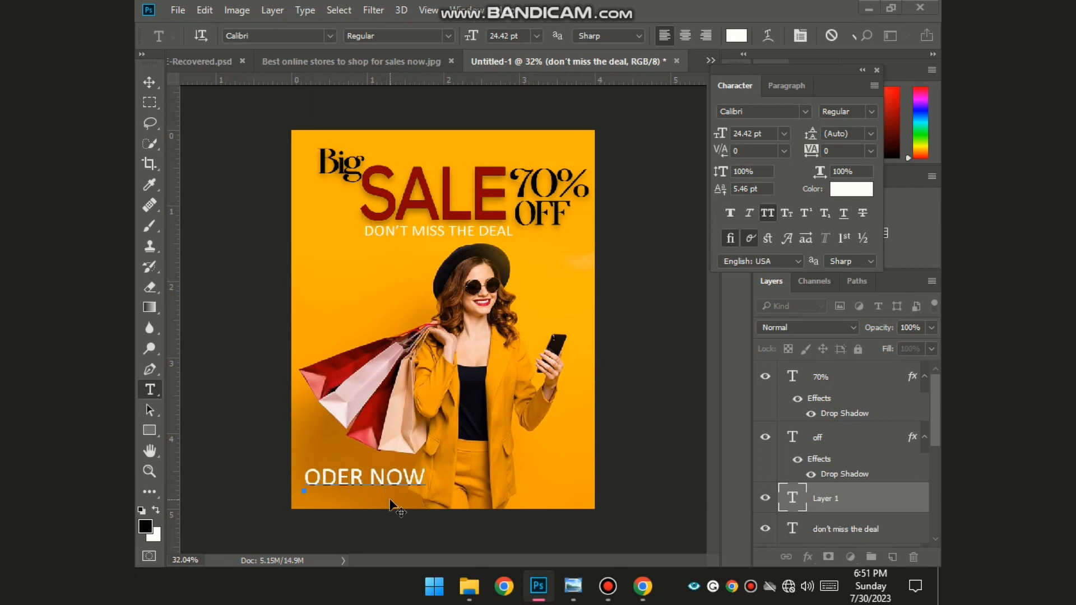
{"action": "left_click_drag", "start_coordinate": [426, 493], "coordinate": [350, 488]}
{"action": "scroll", "coordinate": [330, 415], "scroll_direction": "up", "scroll_amount": 12}
{"action": "scroll", "coordinate": [310, 470], "scroll_direction": "down", "scroll_amount": 6}
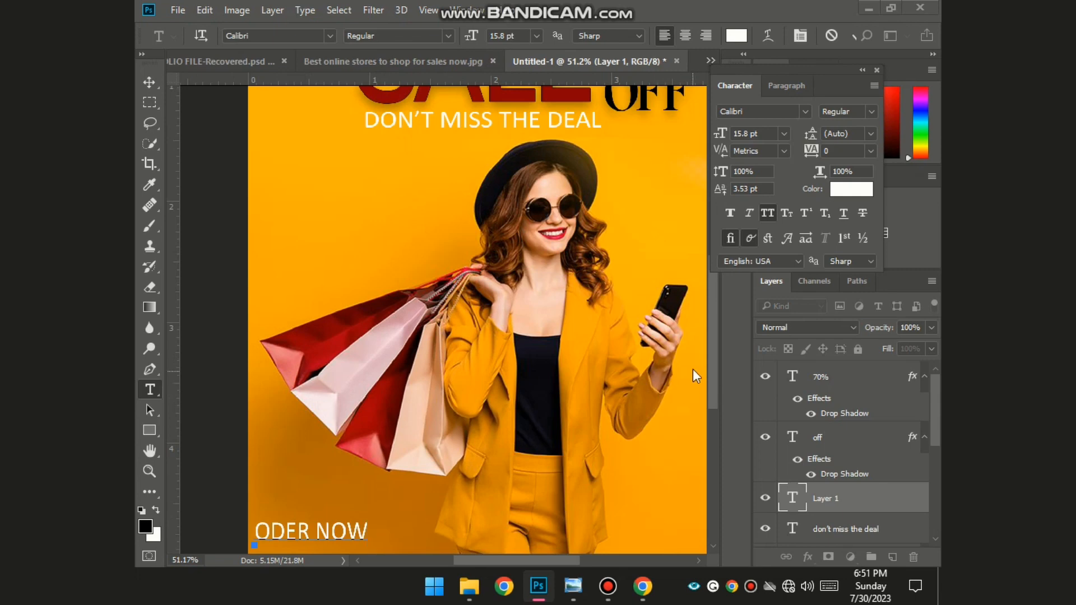
{"action": "scroll", "coordinate": [284, 445], "scroll_direction": "up", "scroll_amount": 5}
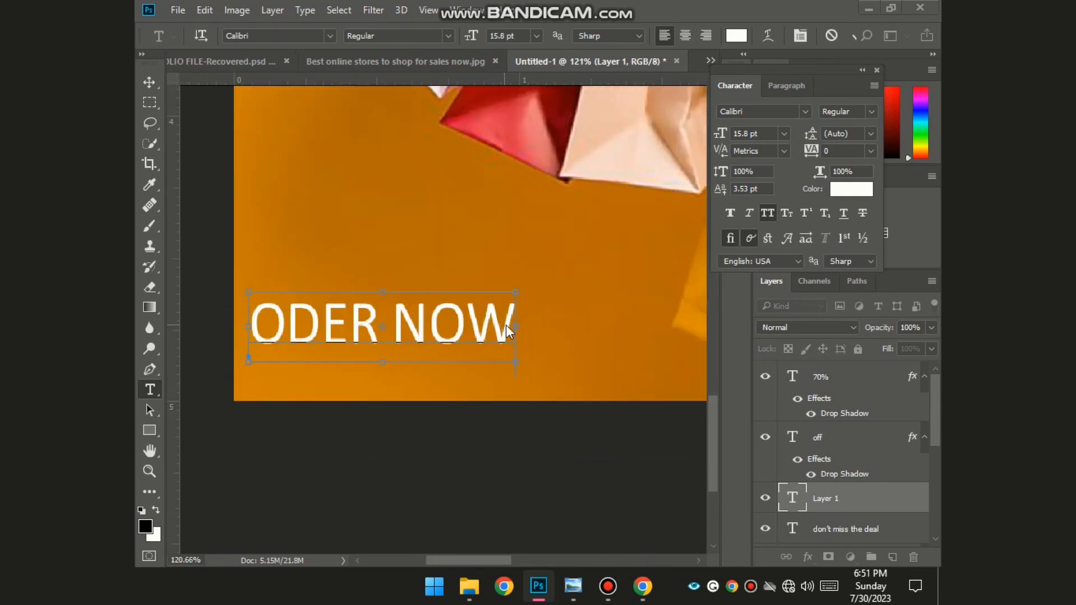
{"action": "left_click_drag", "start_coordinate": [515, 363], "coordinate": [518, 354]}
{"action": "left_click", "coordinate": [442, 447]}
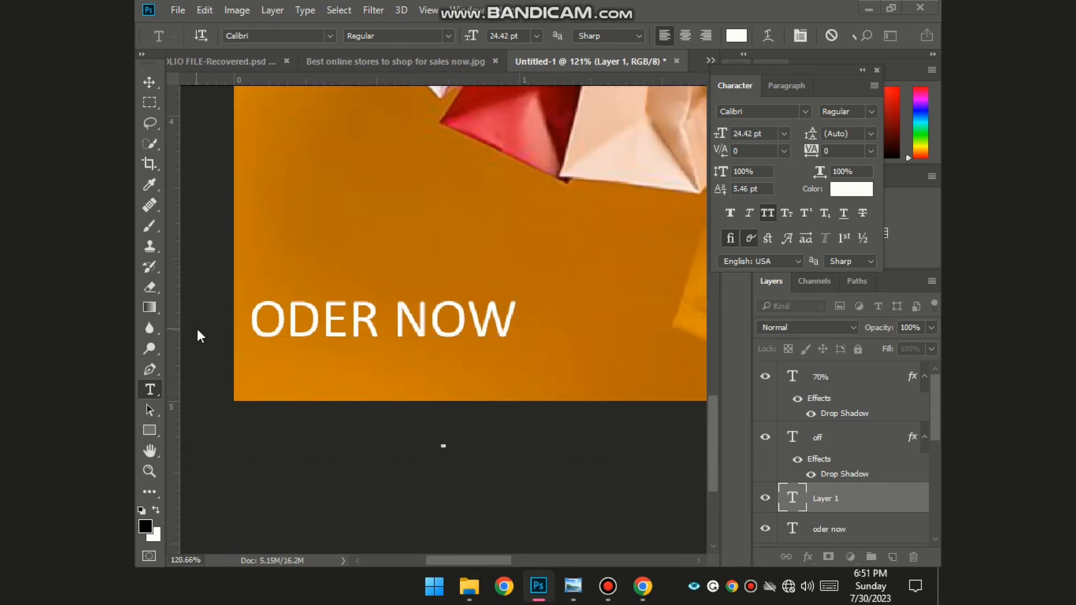
- Type the phone number as a new text line and move it near ODER NOW
{"action": "key", "text": "Escape"}
{"action": "left_click", "coordinate": [316, 378]}
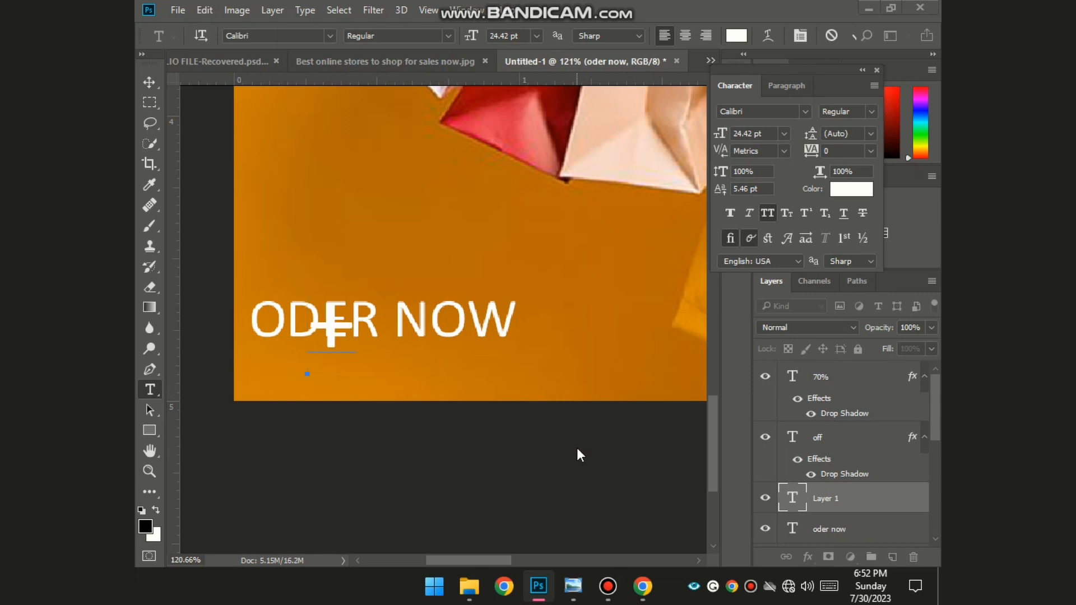
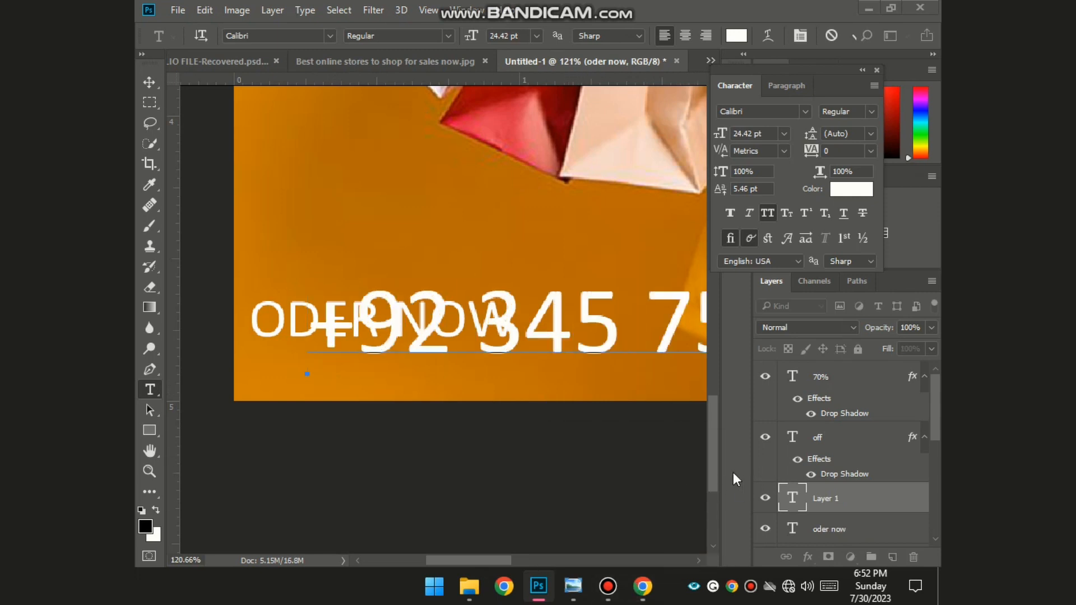
{"action": "left_click_drag", "start_coordinate": [573, 335], "coordinate": [429, 314]}
{"action": "scroll", "coordinate": [608, 338], "scroll_direction": "down", "scroll_amount": 7}
{"action": "scroll", "coordinate": [560, 384], "scroll_direction": "down", "scroll_amount": 3}
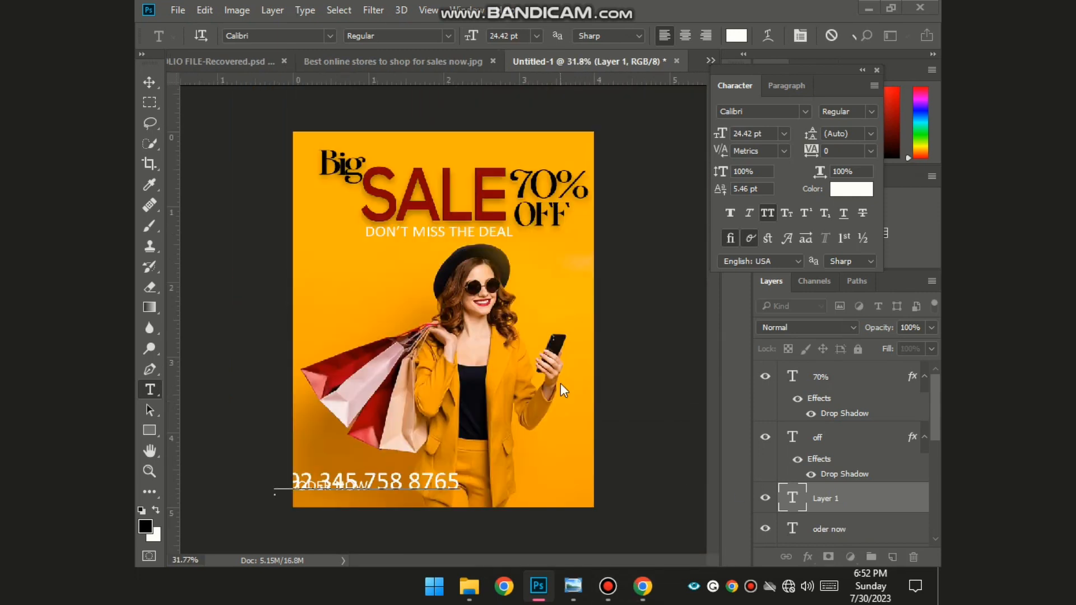
{"action": "key", "text": "ctrl"}
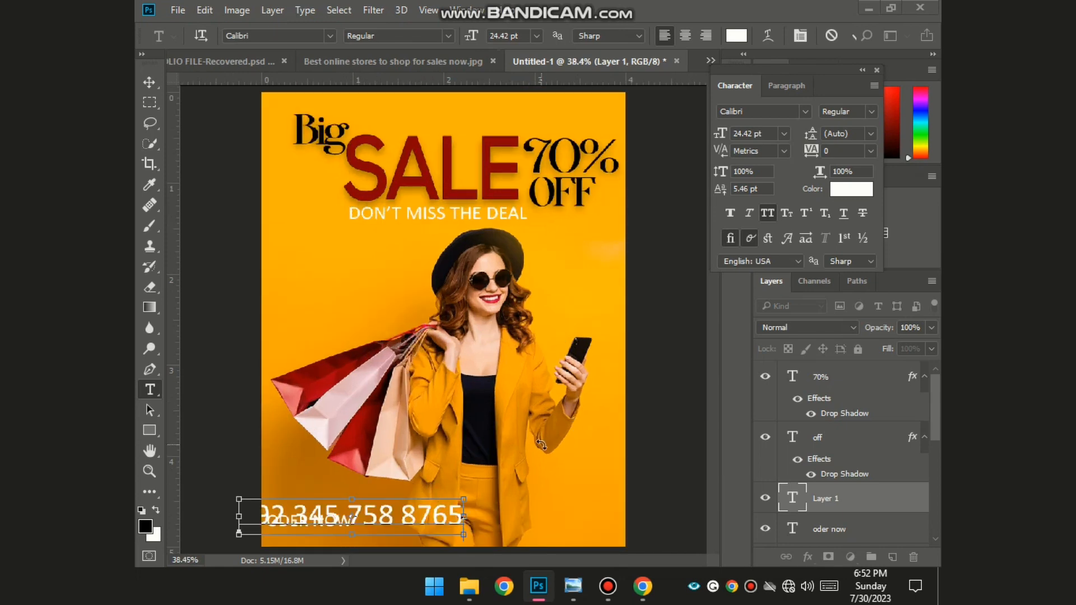
{"action": "left_click_drag", "start_coordinate": [424, 524], "coordinate": [523, 477]}
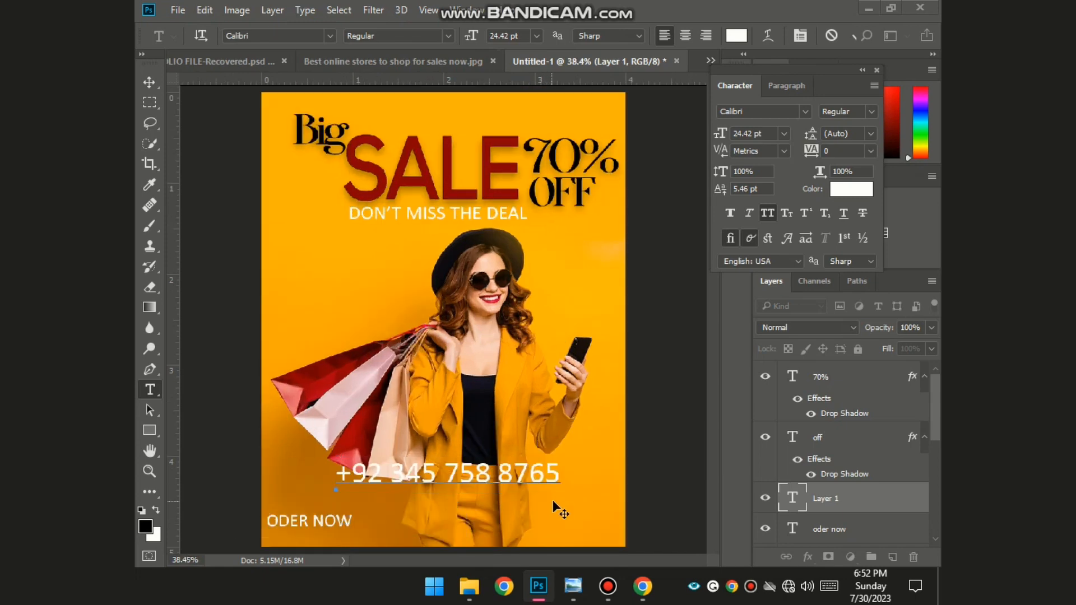
- Set the whole phone number in the monospace font Cascadia Mono
{"action": "double_click", "coordinate": [558, 477]}
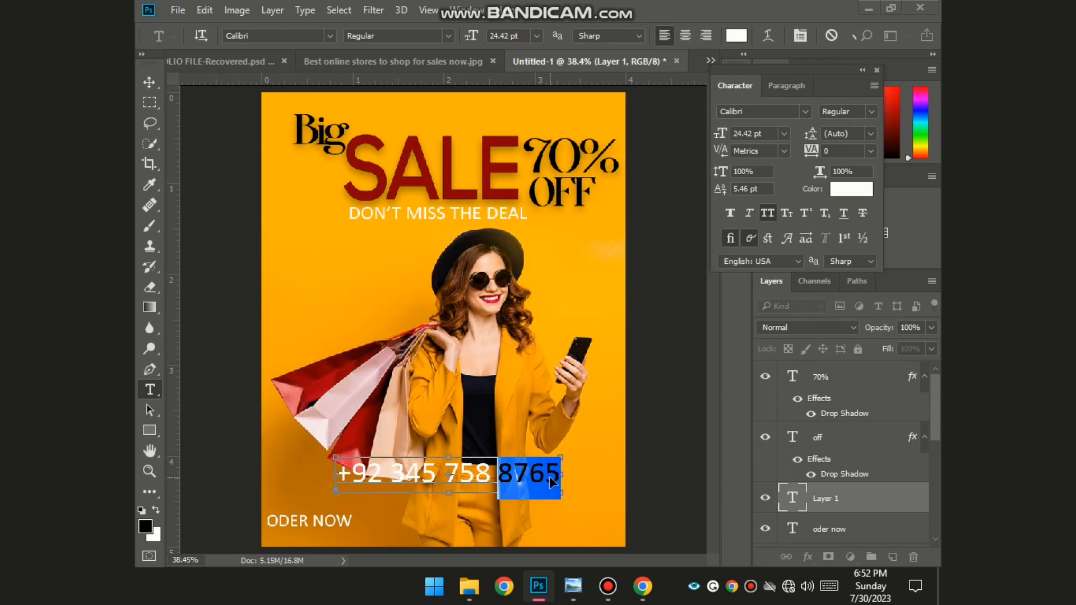
{"action": "key", "text": "ctrl+a"}
{"action": "left_click", "coordinate": [805, 113]}
{"action": "left_click", "coordinate": [693, 76]}
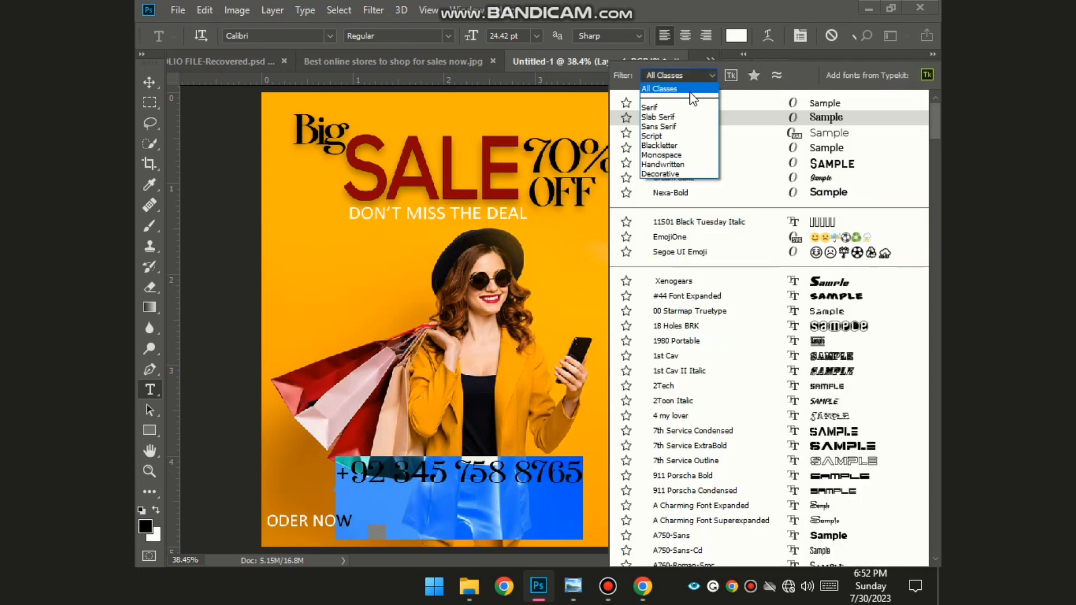
{"action": "left_click", "coordinate": [670, 154]}
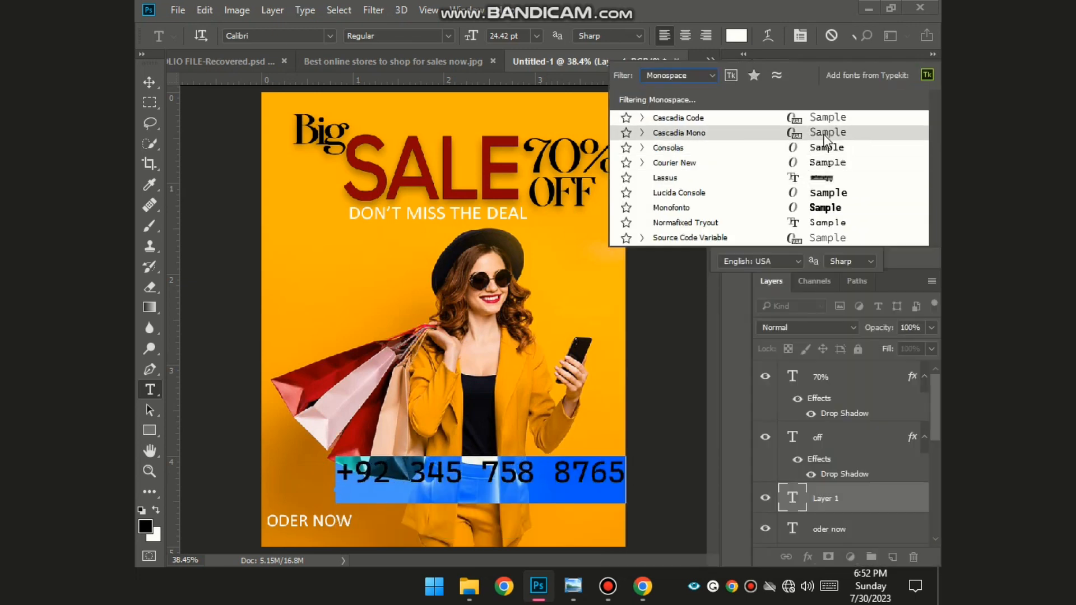
{"action": "left_click", "coordinate": [824, 132]}
{"action": "scroll", "coordinate": [553, 442], "scroll_direction": "down", "scroll_amount": 2}
- Shrink the phone number to about 10 pt under ODER NOW and delete its extra trailing digits
{"action": "left_click_drag", "start_coordinate": [567, 445], "coordinate": [505, 437]}
{"action": "left_click_drag", "start_coordinate": [485, 431], "coordinate": [432, 471]}
{"action": "scroll", "coordinate": [389, 469], "scroll_direction": "down", "scroll_amount": 2}
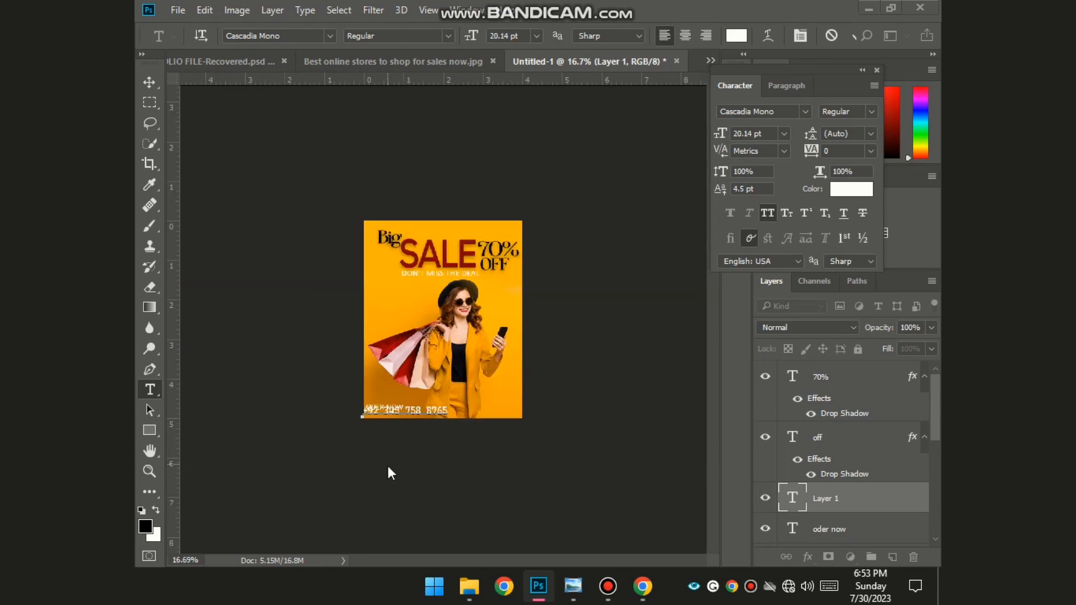
{"action": "scroll", "coordinate": [392, 473], "scroll_direction": "up", "scroll_amount": 6}
{"action": "left_click_drag", "start_coordinate": [426, 547], "coordinate": [473, 479]}
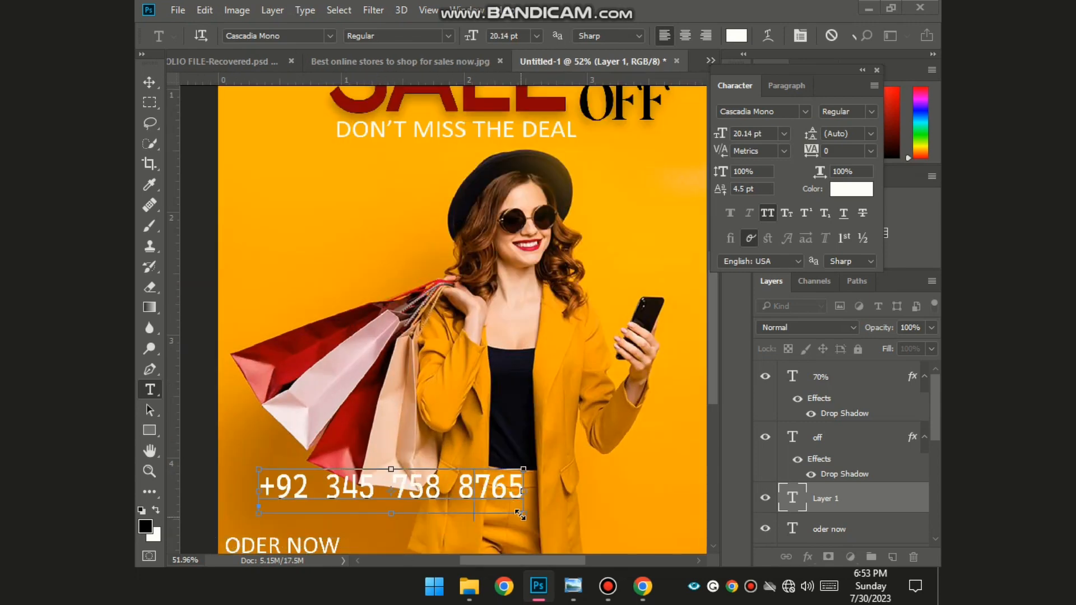
{"action": "left_click_drag", "start_coordinate": [520, 514], "coordinate": [379, 486]}
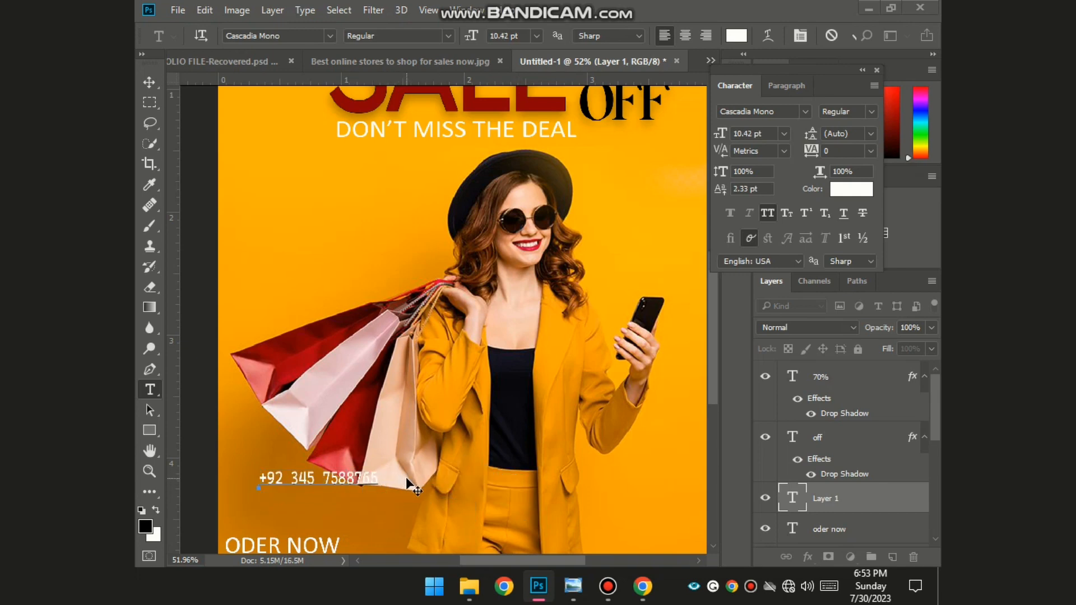
{"action": "scroll", "coordinate": [343, 476], "scroll_direction": "down", "scroll_amount": 3}
{"action": "left_click_drag", "start_coordinate": [365, 399], "coordinate": [351, 482]}
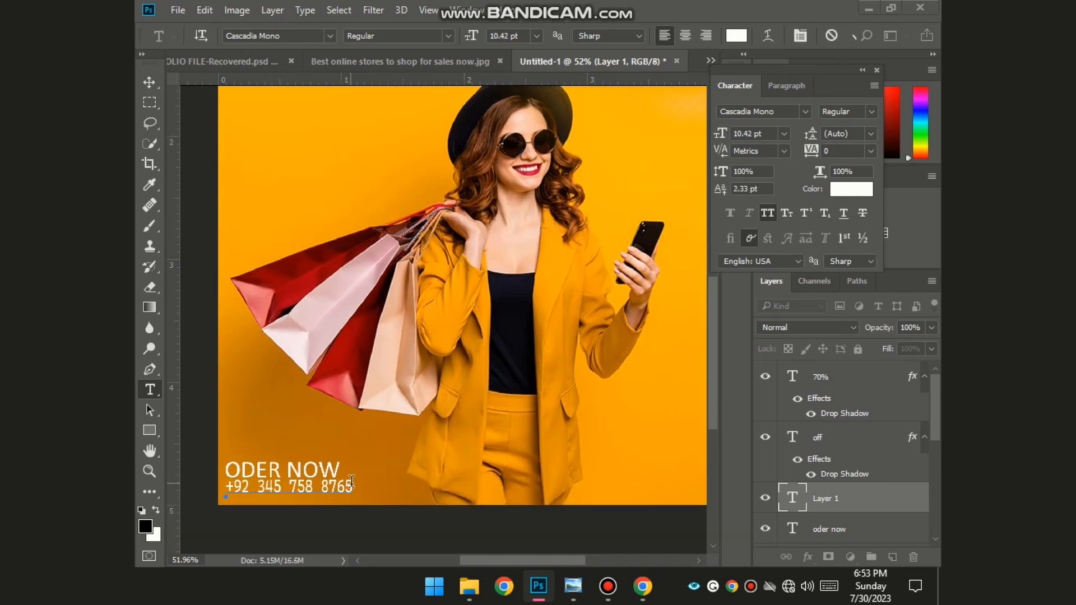
{"action": "key", "text": "BackSpace"}
{"action": "key", "text": "BackSpace"}
{"action": "key", "text": "BackSpace"}
{"action": "key", "text": "BackSpace"}
{"action": "key", "text": "BackSpace"}
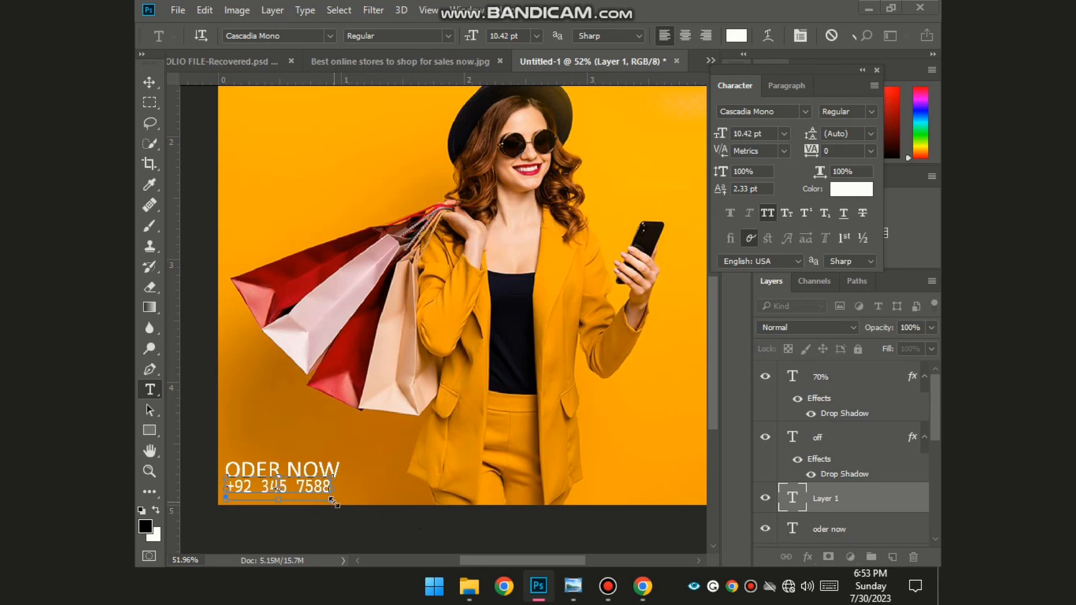
{"action": "left_click_drag", "start_coordinate": [331, 499], "coordinate": [355, 507]}
{"action": "scroll", "coordinate": [524, 526], "scroll_direction": "down", "scroll_amount": 1}
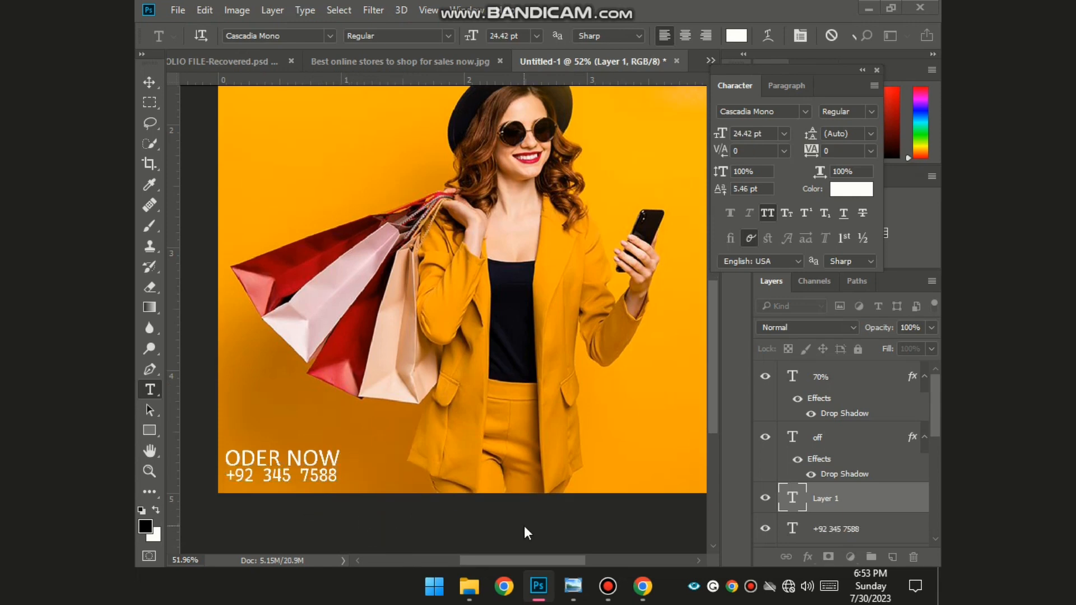
- Draw a rectangle over the ODER NOW block at the poster's bottom-left
{"action": "left_click", "coordinate": [524, 519]}
{"action": "left_click", "coordinate": [211, 182]}
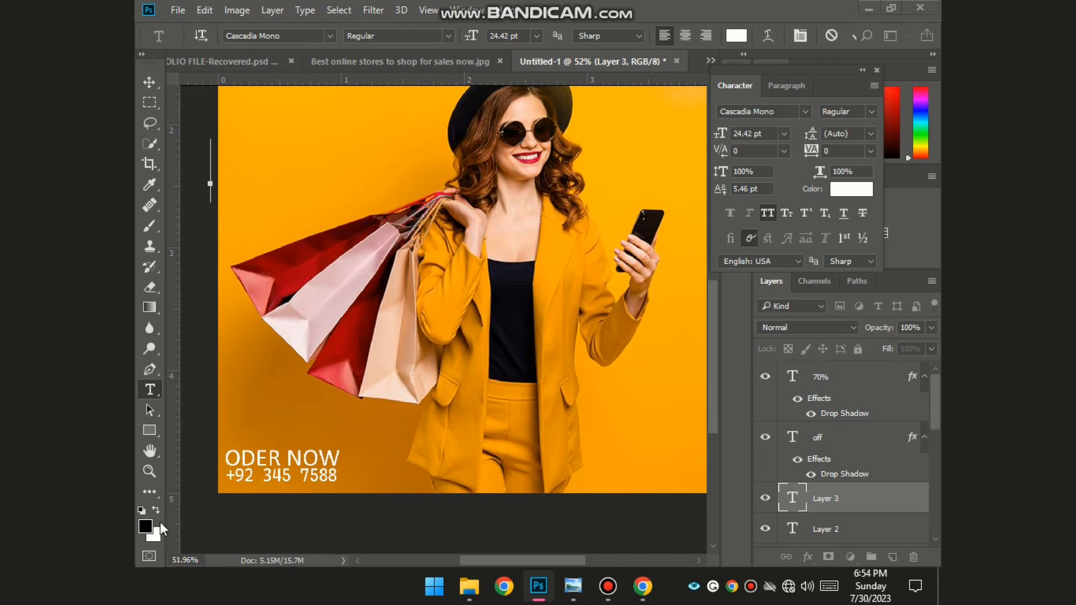
{"action": "left_click", "coordinate": [157, 428]}
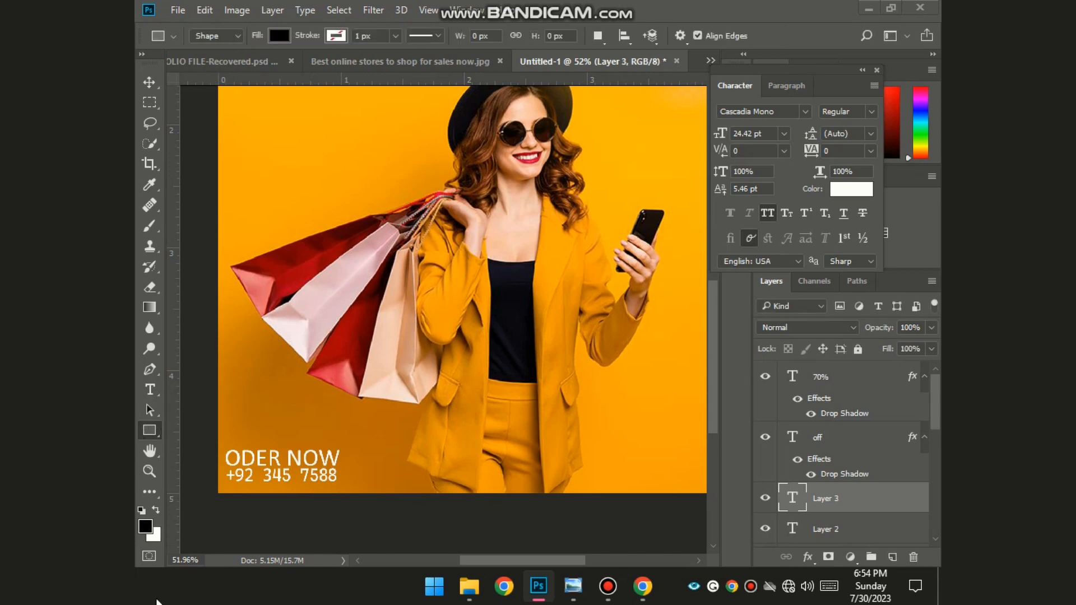
{"action": "left_click_drag", "start_coordinate": [214, 439], "coordinate": [362, 492]}
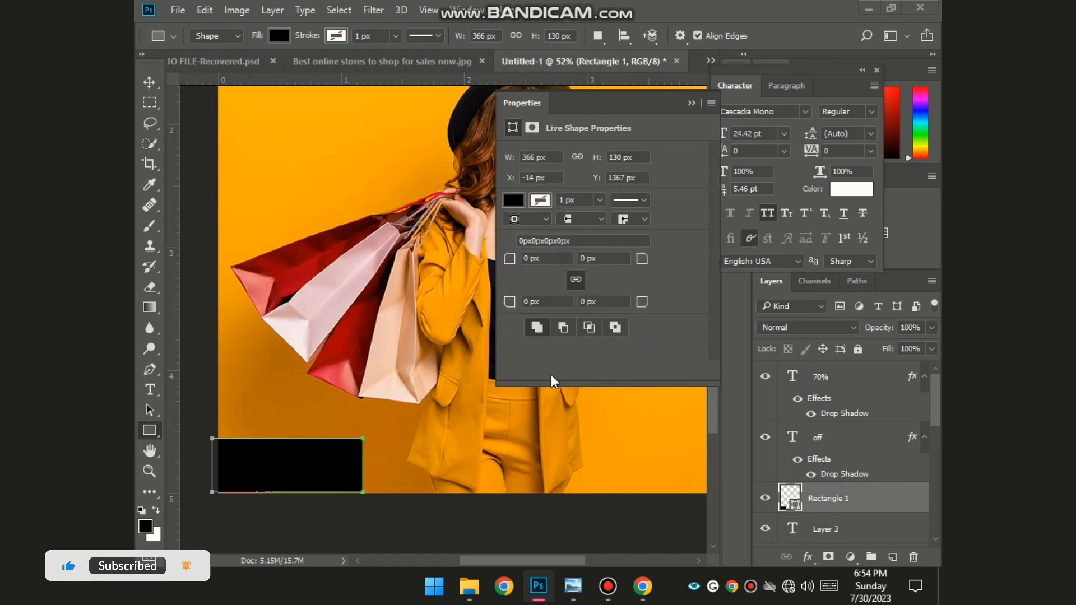
- Fill the rectangle with the shopping bag's red, #a40009, sampled from the image
{"action": "left_click", "coordinate": [520, 200]}
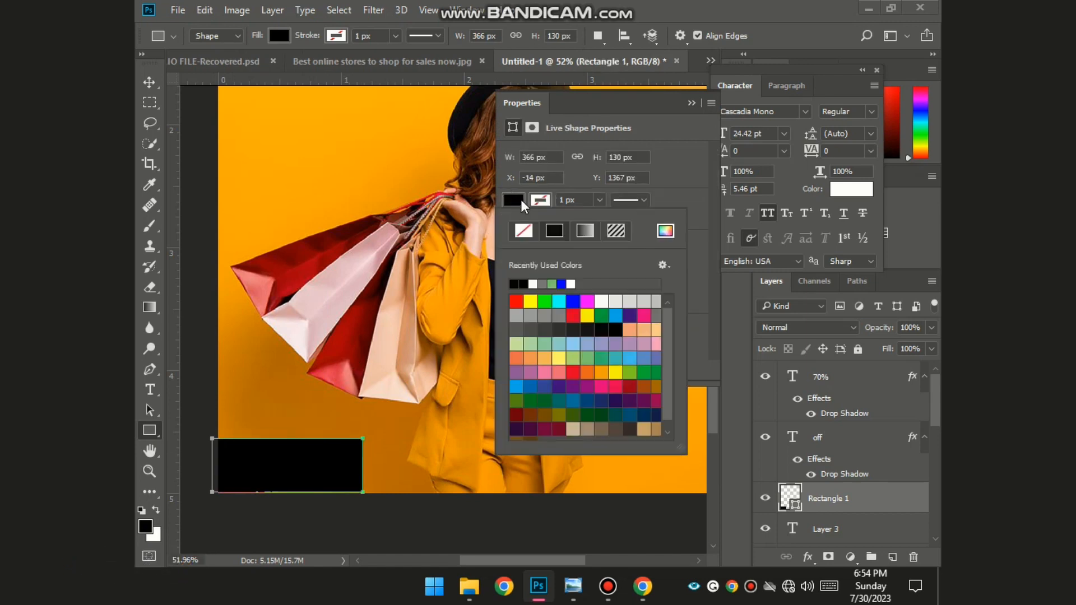
{"action": "left_click", "coordinate": [665, 230]}
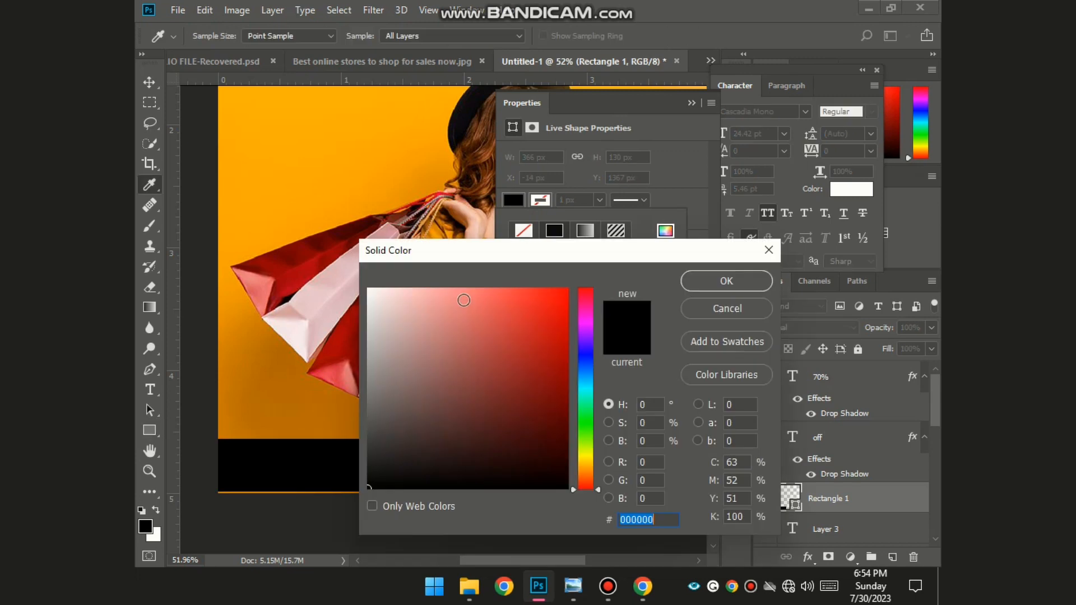
{"action": "left_click", "coordinate": [279, 263]}
{"action": "left_click", "coordinate": [304, 262]}
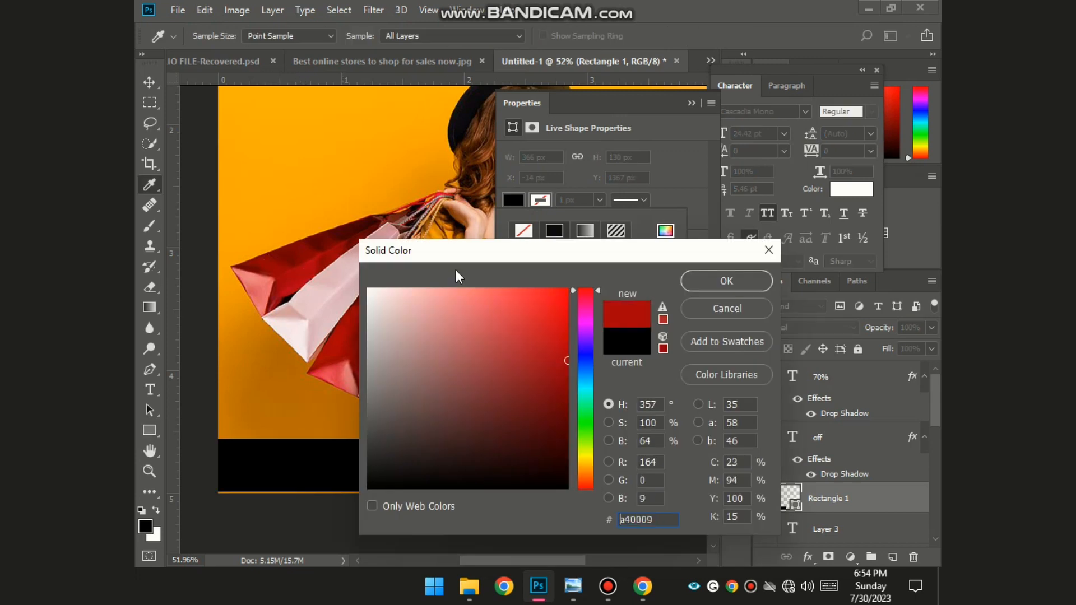
{"action": "left_click", "coordinate": [743, 278]}
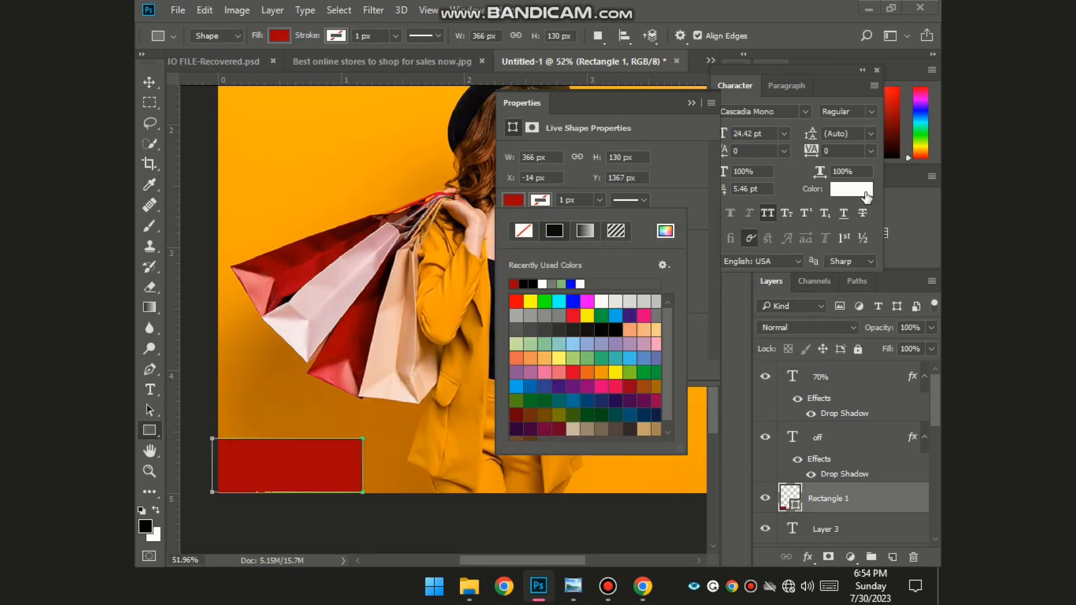
{"action": "left_click", "coordinate": [704, 93]}
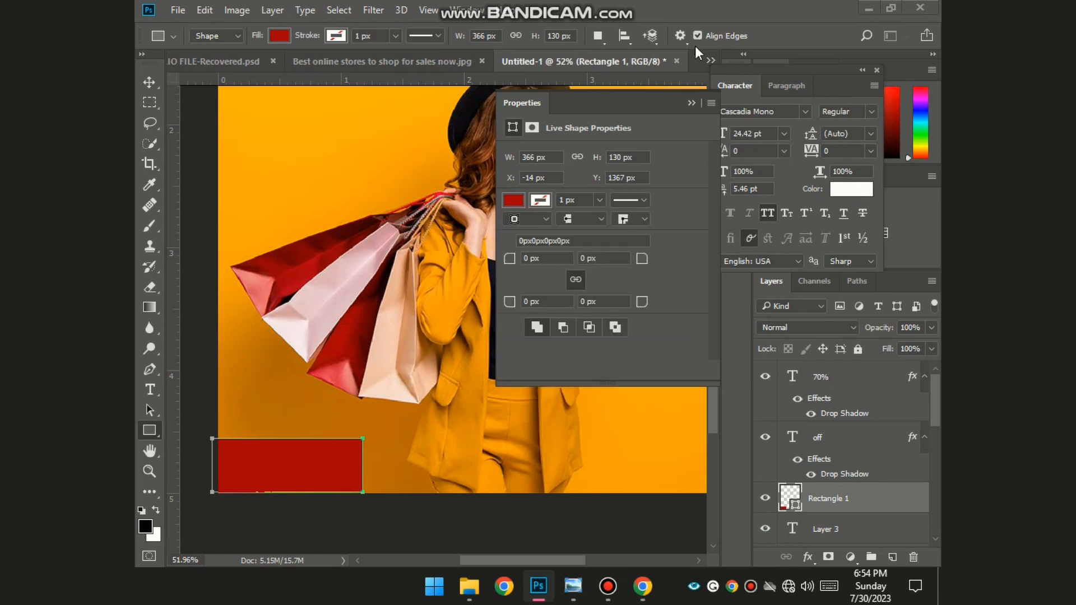
{"action": "left_click", "coordinate": [692, 103]}
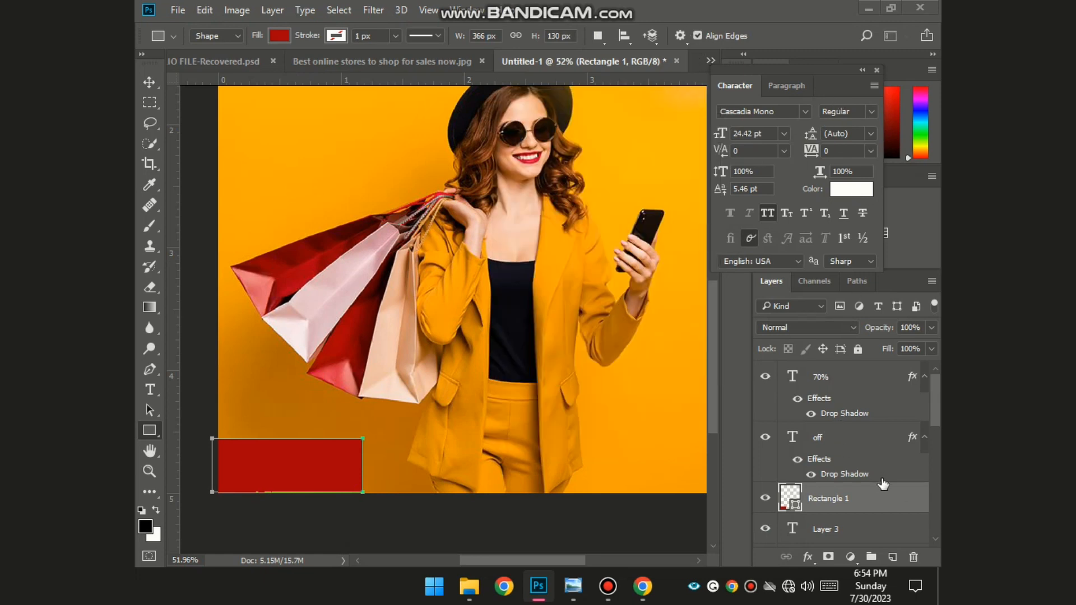
{"action": "scroll", "coordinate": [880, 501], "scroll_direction": "down", "scroll_amount": 4}
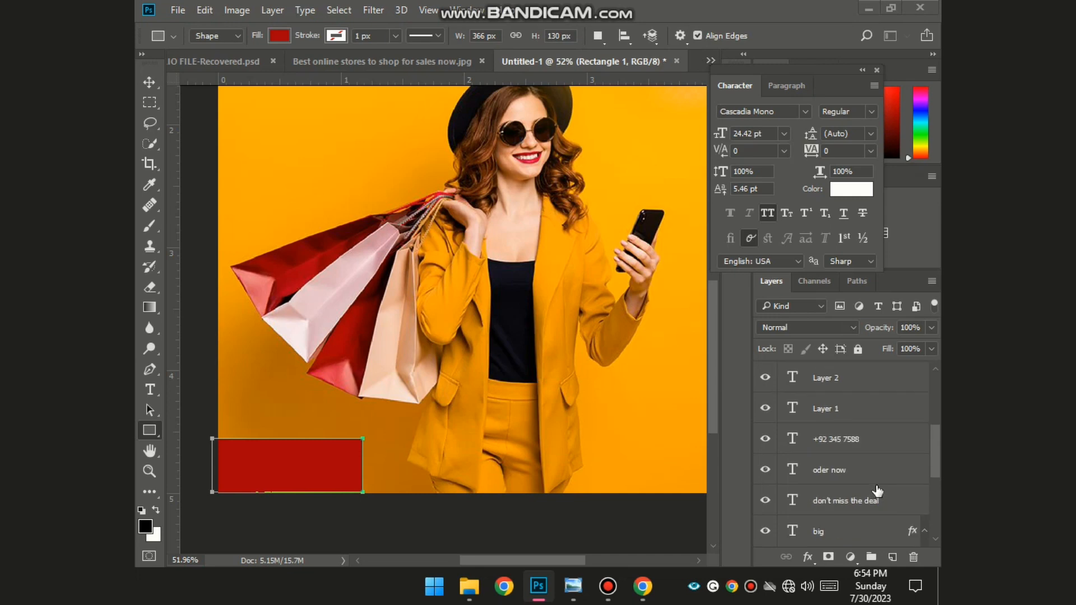
{"action": "scroll", "coordinate": [878, 492], "scroll_direction": "up", "scroll_amount": 1}
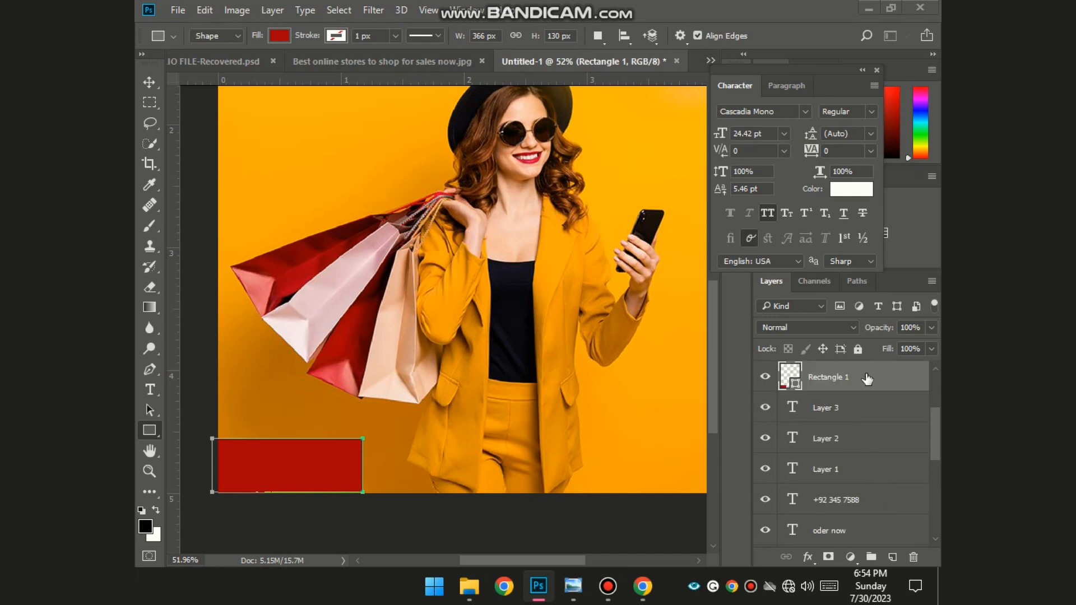
- Move the red Rectangle 1 layer beneath the ODER NOW and phone-number text layers
{"action": "left_click_drag", "start_coordinate": [867, 379], "coordinate": [873, 536]}
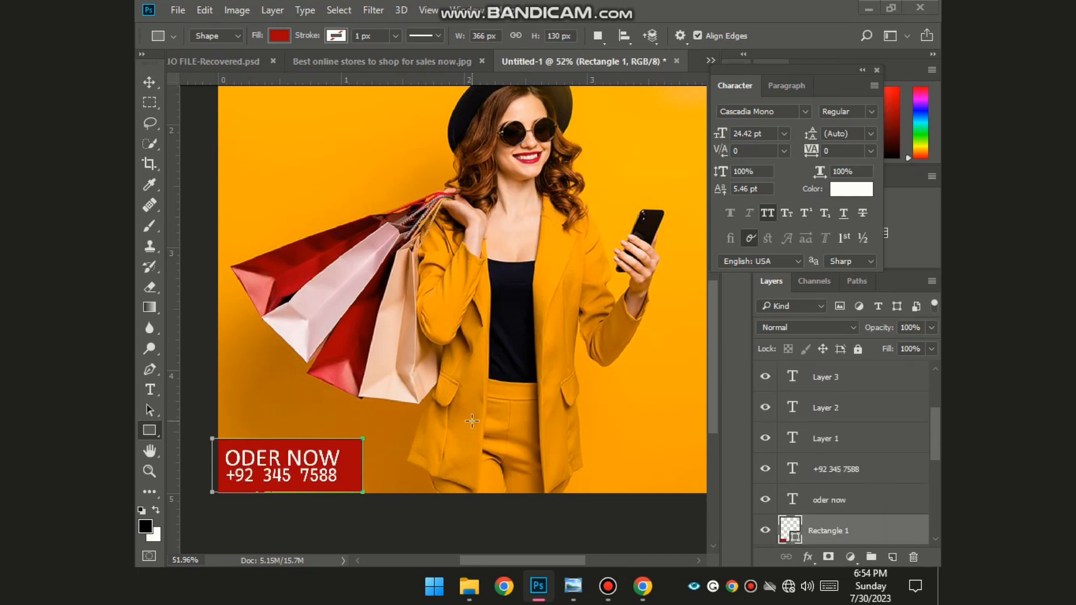
{"action": "left_click", "coordinate": [370, 505]}
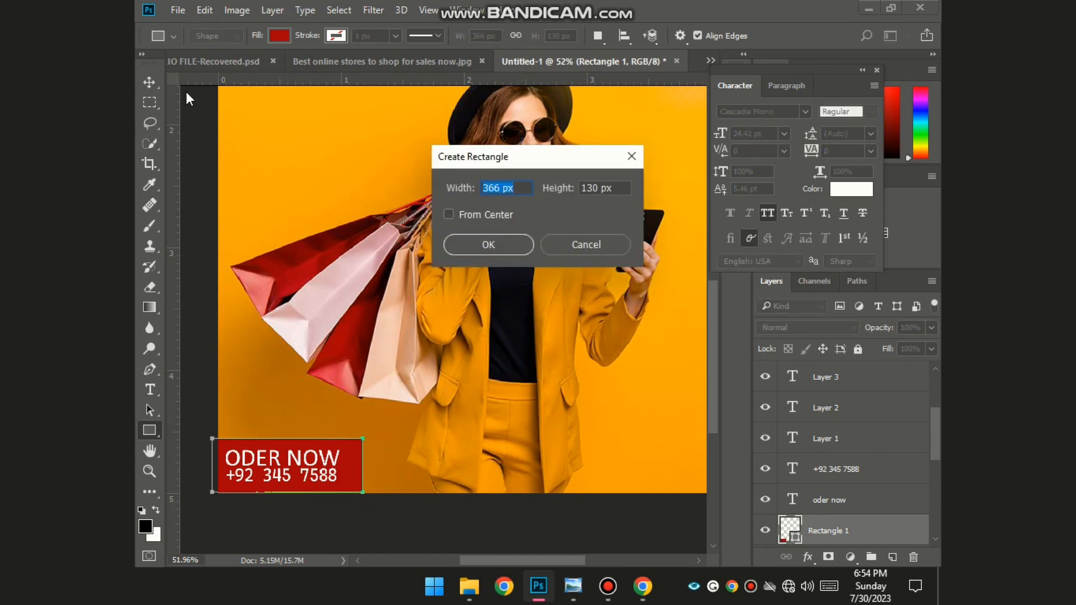
{"action": "left_click", "coordinate": [604, 244]}
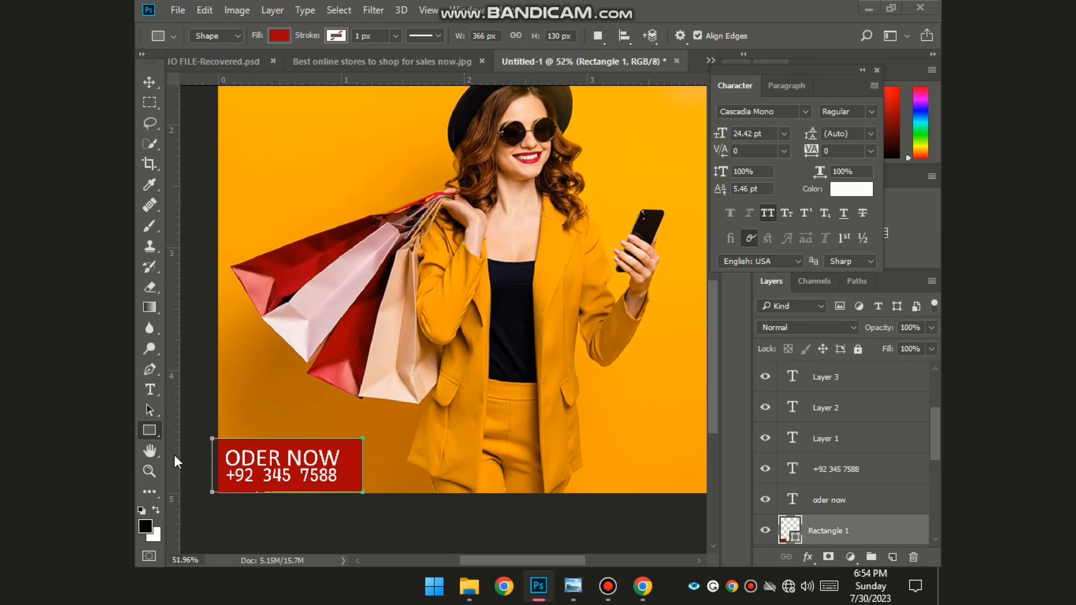
{"action": "left_click", "coordinate": [324, 549]}
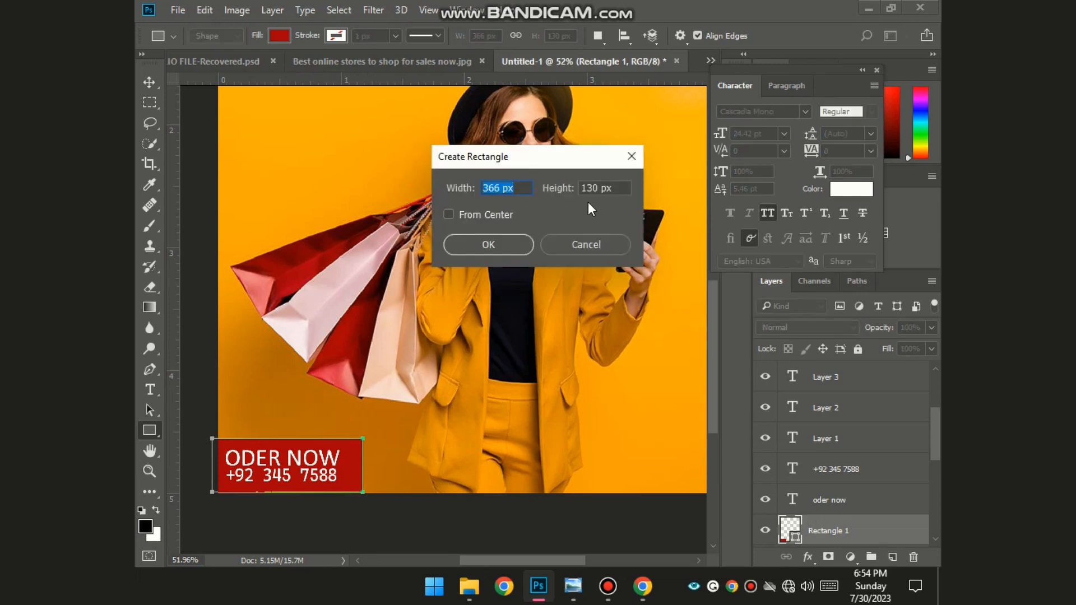
{"action": "left_click", "coordinate": [595, 250]}
- Change the red box's fill to a darker red
{"action": "left_click", "coordinate": [149, 82]}
{"action": "scroll", "coordinate": [235, 191], "scroll_direction": "down", "scroll_amount": 3}
{"action": "left_click", "coordinate": [256, 217]}
{"action": "scroll", "coordinate": [287, 305], "scroll_direction": "up", "scroll_amount": 1}
{"action": "scroll", "coordinate": [314, 515], "scroll_direction": "down", "scroll_amount": 1}
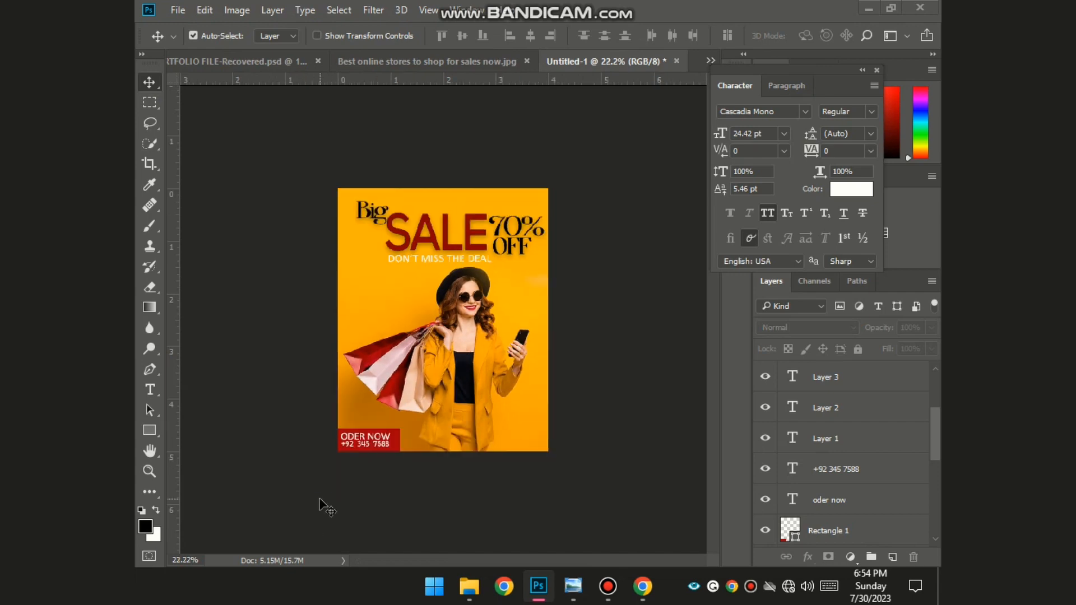
{"action": "scroll", "coordinate": [320, 500], "scroll_direction": "up", "scroll_amount": 3}
{"action": "left_click", "coordinate": [367, 470]}
{"action": "double_click", "coordinate": [795, 535]}
{"action": "left_click", "coordinate": [477, 207]}
{"action": "left_click", "coordinate": [726, 280]}
{"action": "left_click", "coordinate": [269, 437]}
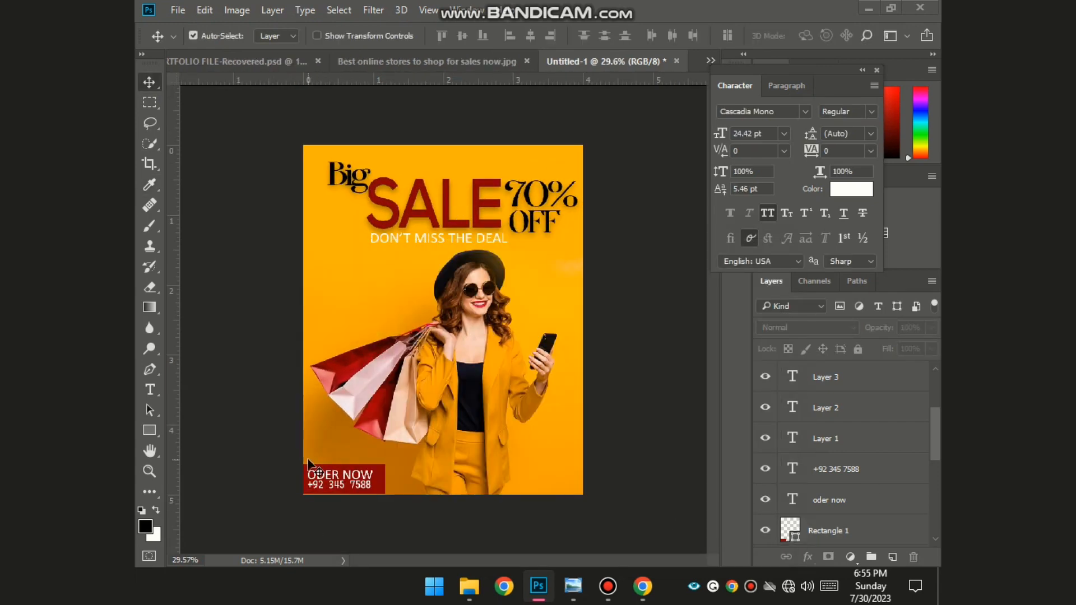
- Transform the red box and its order-now text together to reposition the bottom-left block
{"action": "left_click", "coordinate": [828, 528]}
{"action": "left_click", "coordinate": [832, 471], "text": "shift"}
{"action": "key", "text": "ctrl+r"}
{"action": "key", "text": "ctrl+t"}
{"action": "scroll", "coordinate": [316, 439], "scroll_direction": "up", "scroll_amount": 4}
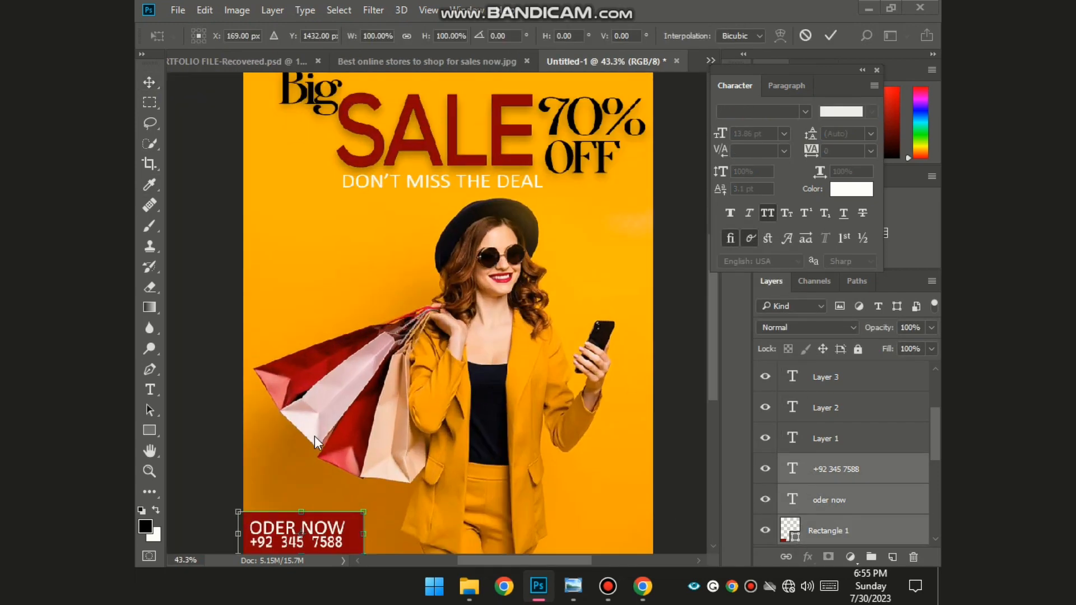
{"action": "left_click_drag", "start_coordinate": [713, 342], "coordinate": [713, 403]}
{"action": "left_click_drag", "start_coordinate": [534, 561], "coordinate": [513, 560]}
{"action": "left_click_drag", "start_coordinate": [446, 383], "coordinate": [417, 370]}
{"action": "left_click_drag", "start_coordinate": [433, 446], "coordinate": [434, 447]}
{"action": "key", "text": "Return"}
{"action": "left_click", "coordinate": [487, 472]}
- Check the phone-number and red box layers, then clear the layer selection
{"action": "left_click", "coordinate": [792, 467]}
{"action": "left_click", "coordinate": [792, 529]}
{"action": "left_click", "coordinate": [595, 496]}
{"action": "scroll", "coordinate": [595, 496], "scroll_direction": "down", "scroll_amount": 6}
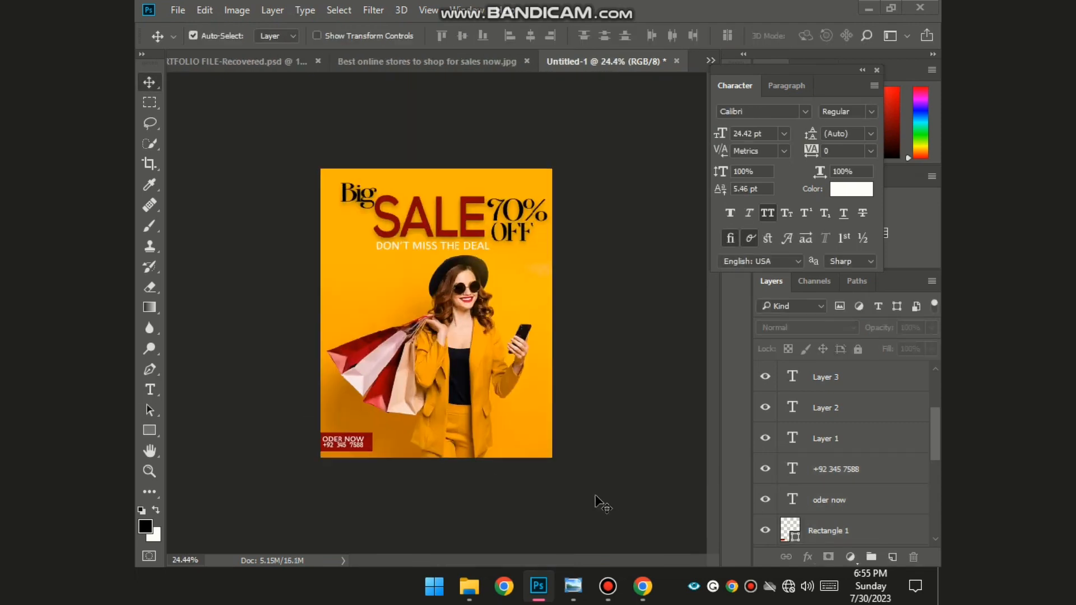
{"action": "scroll", "coordinate": [284, 499], "scroll_direction": "up", "scroll_amount": 2}
{"action": "scroll", "coordinate": [305, 499], "scroll_direction": "down", "scroll_amount": 1}
{"action": "scroll", "coordinate": [347, 491], "scroll_direction": "up", "scroll_amount": 3}
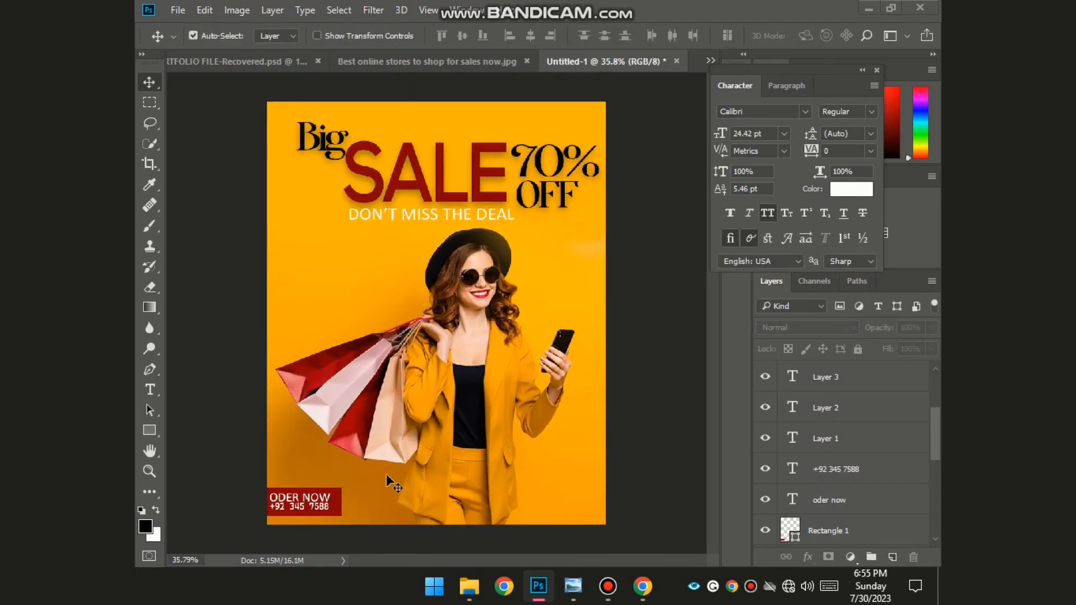
- Give the red box a Drop Shadow layer style and open Save As for the poster
{"action": "double_click", "coordinate": [864, 528]}
{"action": "left_click", "coordinate": [278, 371]}
{"action": "key", "text": "Return"}
{"action": "key", "text": "ctrl+s"}
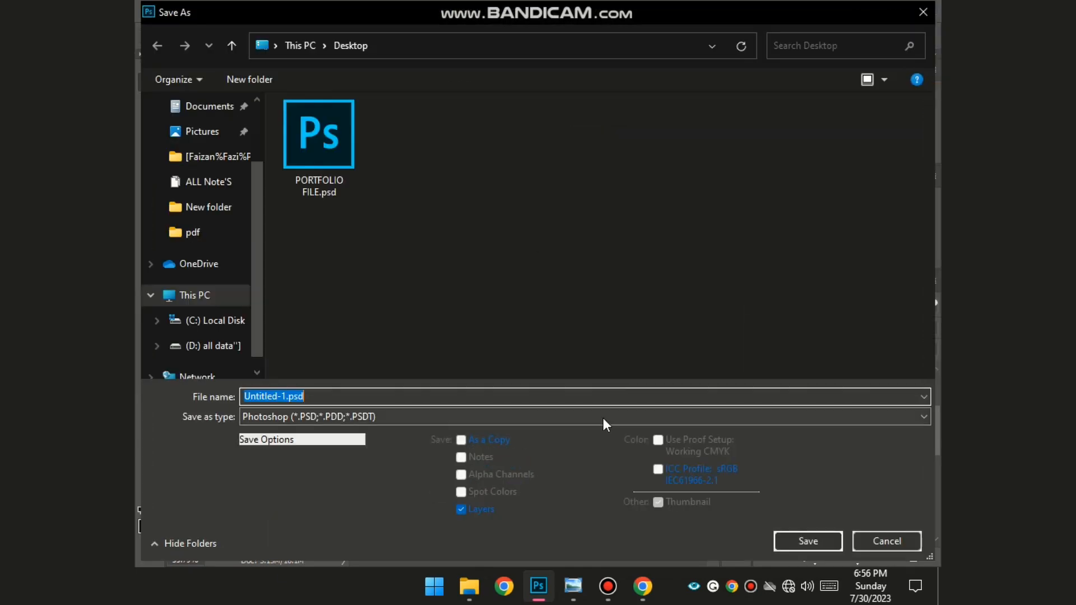